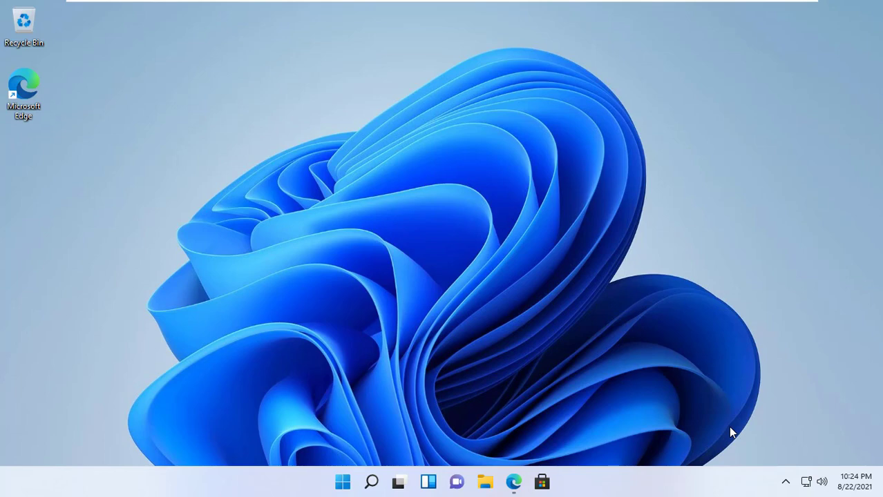
Switch to Microsoft Edge, look through the Networking Guruji channel's uploaded videos on YouTube, and minimize the browser
{"action": "left_click", "coordinate": [513, 481]}
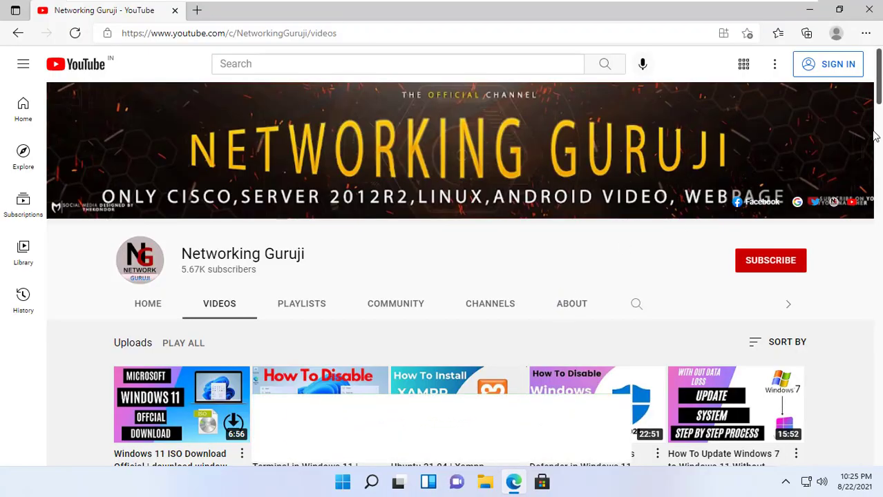
{"action": "scroll", "coordinate": [443, 277], "scroll_direction": "down", "scroll_amount": 4}
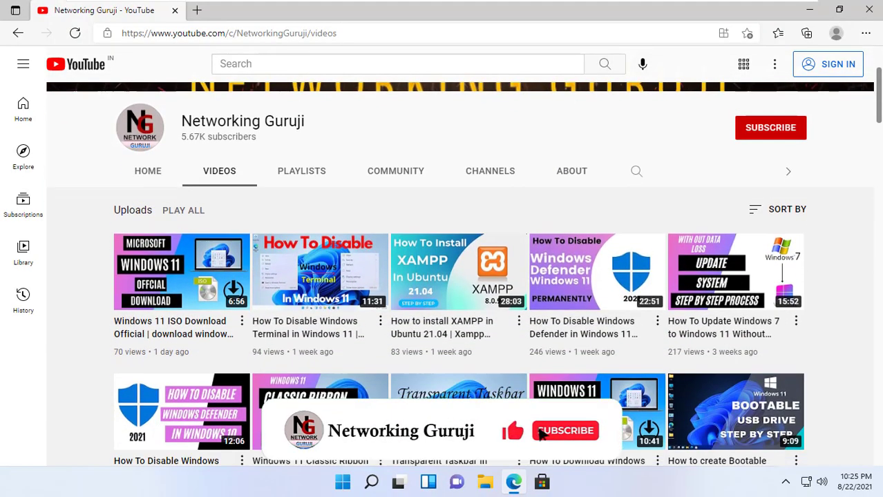
{"action": "scroll", "coordinate": [442, 276], "scroll_direction": "down", "scroll_amount": 3}
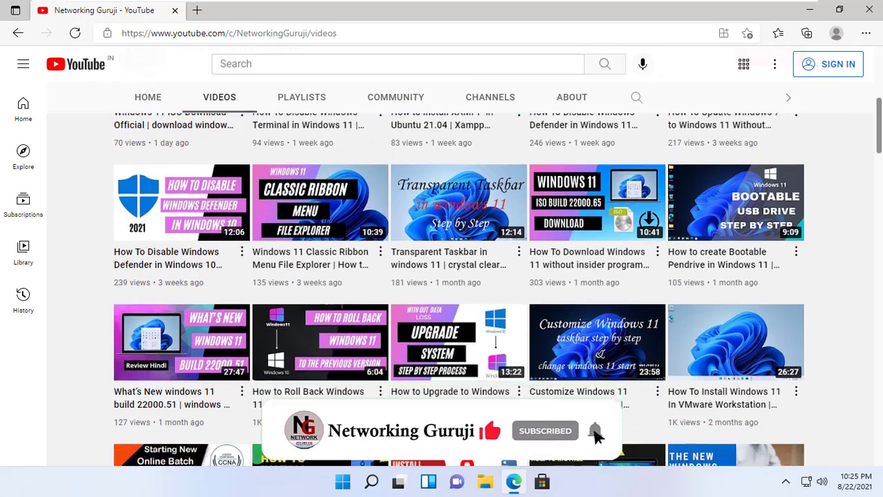
{"action": "scroll", "coordinate": [442, 276], "scroll_direction": "down", "scroll_amount": 3}
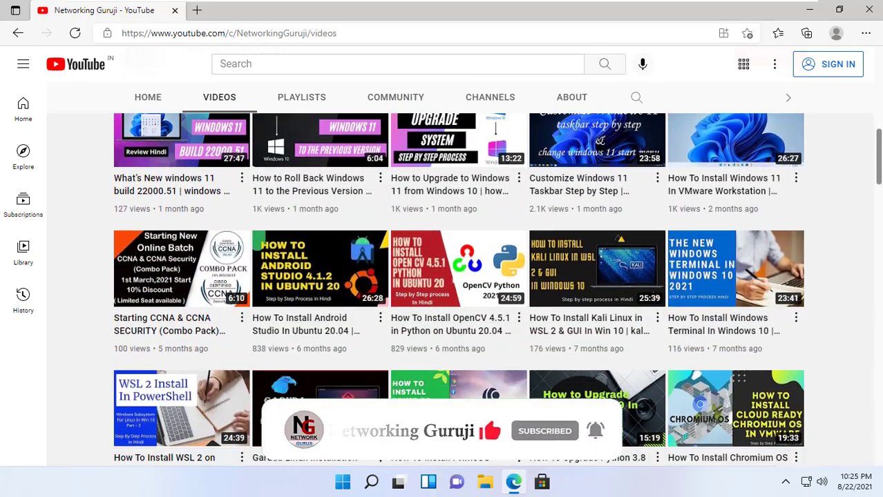
{"action": "scroll", "coordinate": [442, 276], "scroll_direction": "down", "scroll_amount": 2}
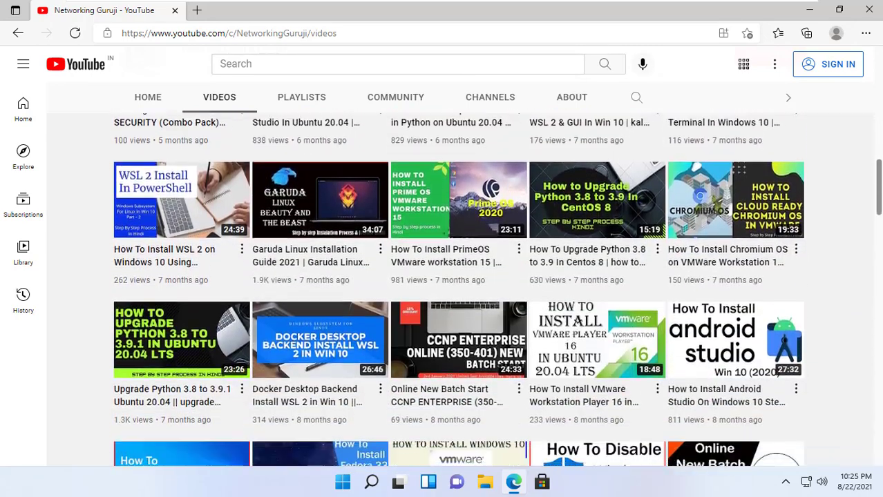
{"action": "scroll", "coordinate": [442, 276], "scroll_direction": "down", "scroll_amount": 3}
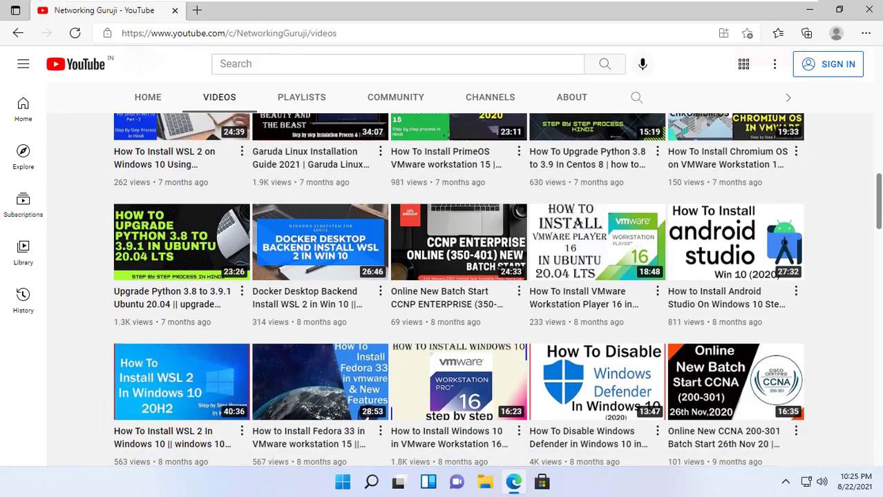
{"action": "scroll", "coordinate": [443, 276], "scroll_direction": "down", "scroll_amount": 3}
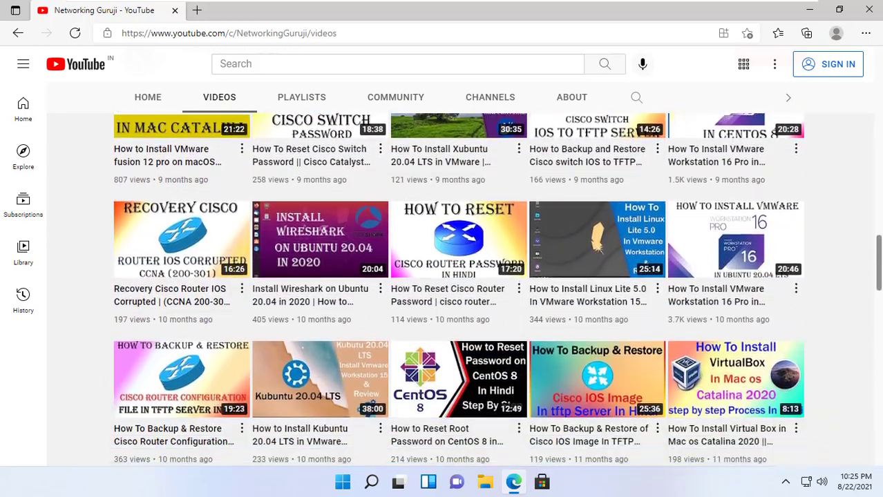
{"action": "scroll", "coordinate": [442, 276], "scroll_direction": "down", "scroll_amount": 1}
{"action": "scroll", "coordinate": [442, 276], "scroll_direction": "up", "scroll_amount": 5}
{"action": "scroll", "coordinate": [878, 148], "scroll_direction": "up", "scroll_amount": 8}
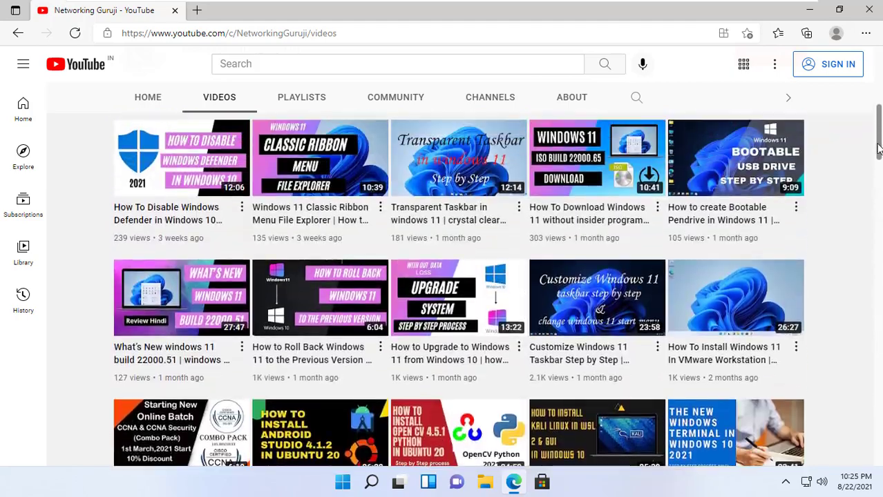
{"action": "left_click_drag", "start_coordinate": [879, 148], "coordinate": [877, 104]}
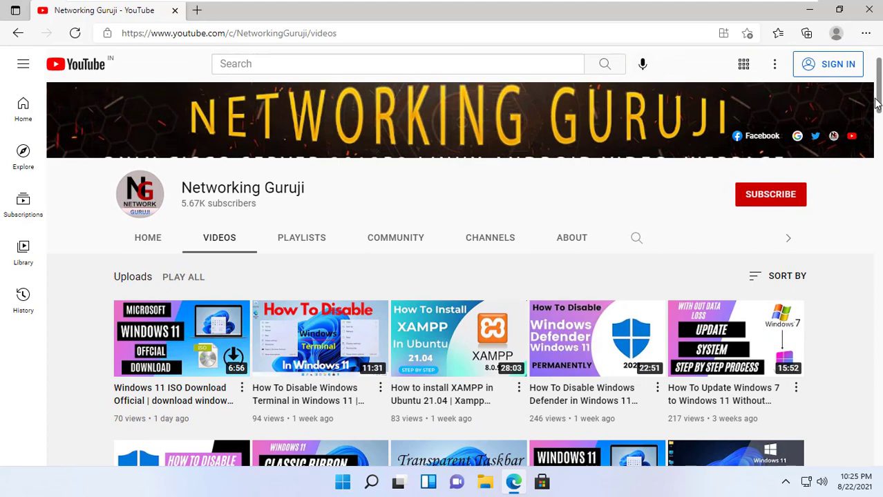
{"action": "scroll", "coordinate": [566, 206], "scroll_direction": "up", "scroll_amount": 1}
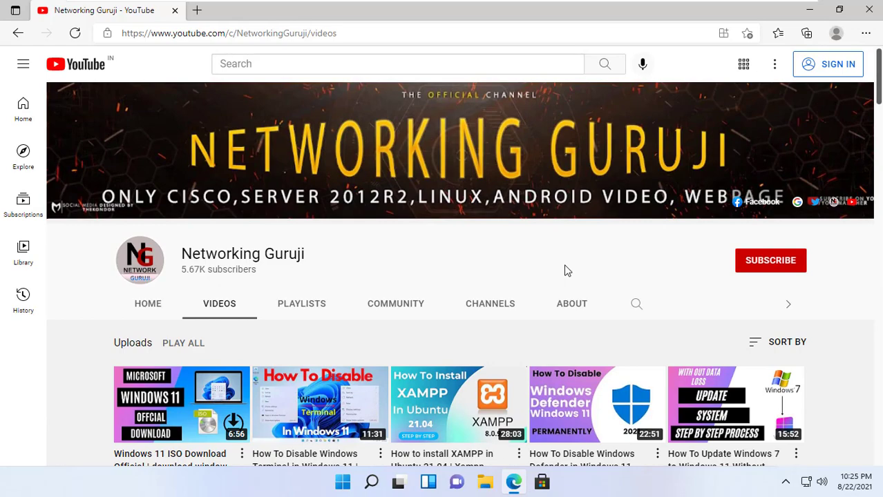
{"action": "left_click_drag", "start_coordinate": [807, 8], "coordinate": [719, 119]}
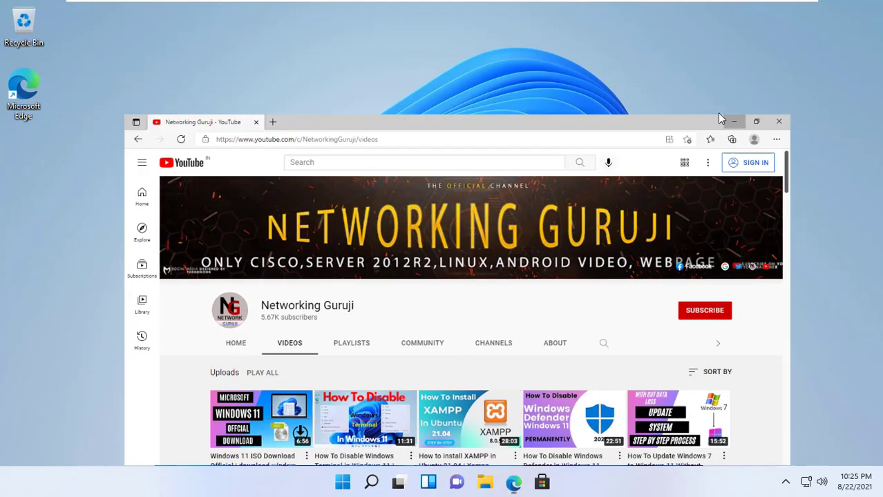
{"action": "left_click", "coordinate": [733, 121]}
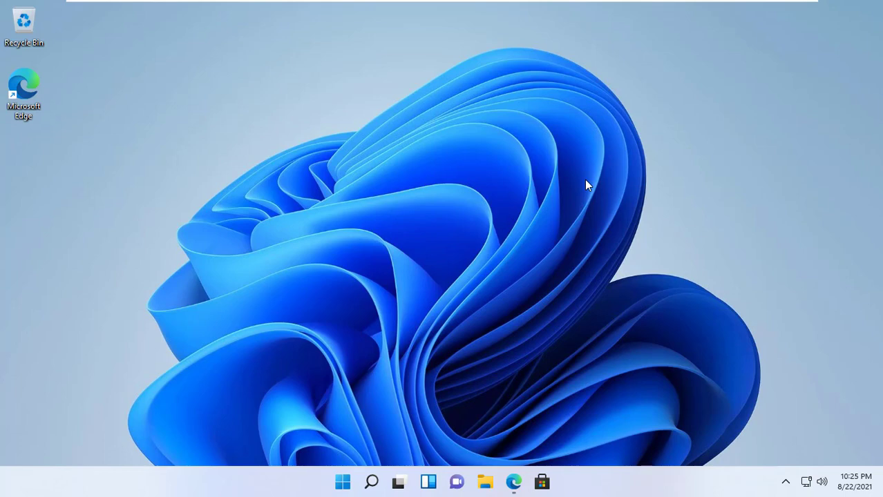
Open the user's temporary files folder through the Run dialog with %temp%
{"action": "key", "text": "super+r"}
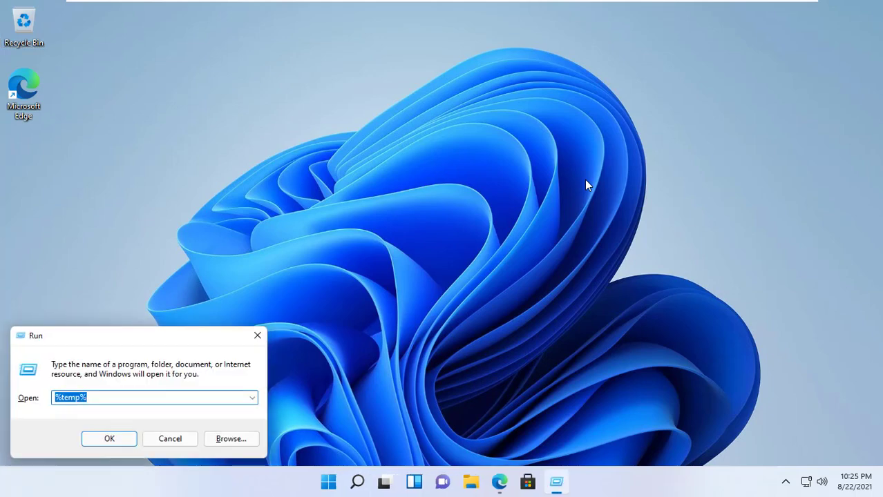
{"action": "key", "text": "End"}
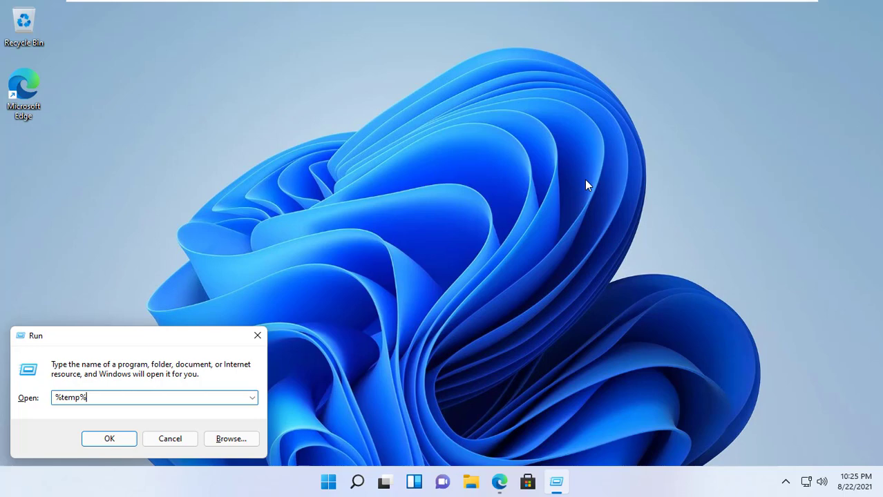
{"action": "key", "text": "Return"}
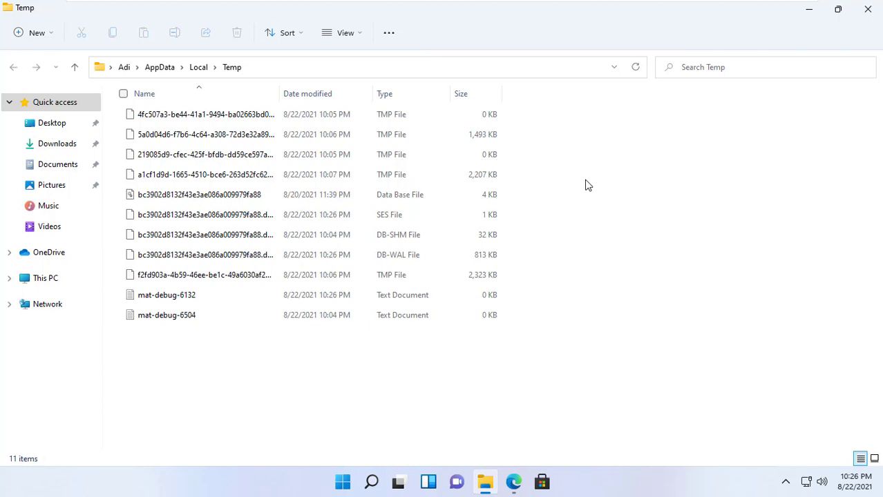
Permanently delete all items in the user's Temp folder, skipping every file in use, and close the folder
{"action": "key", "text": "ctrl+a"}
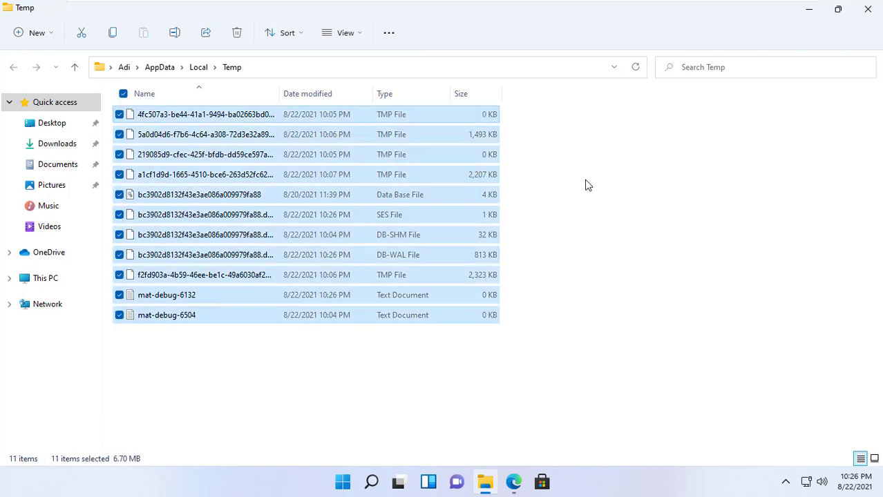
{"action": "key", "text": "shift+Delete"}
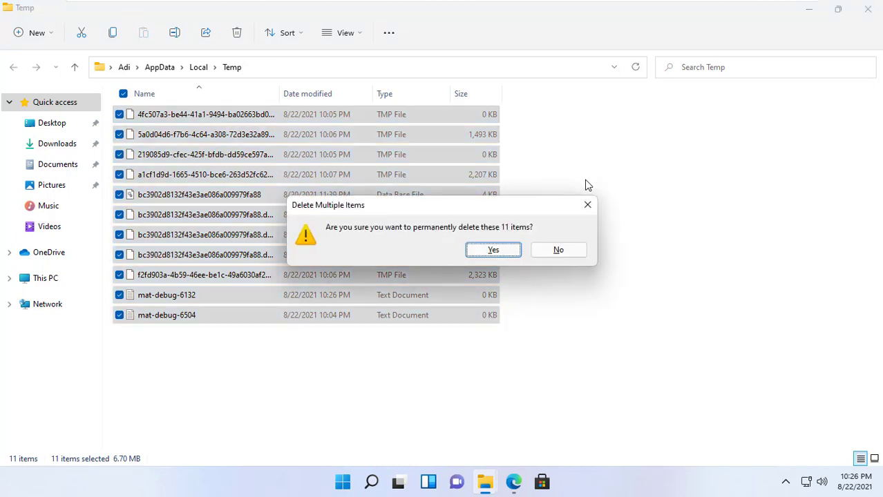
{"action": "key", "text": "Return"}
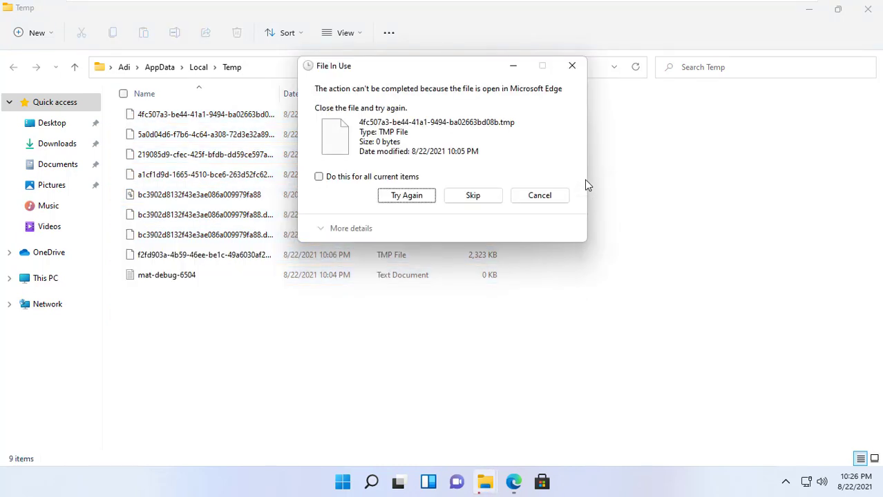
{"action": "left_click", "coordinate": [370, 178]}
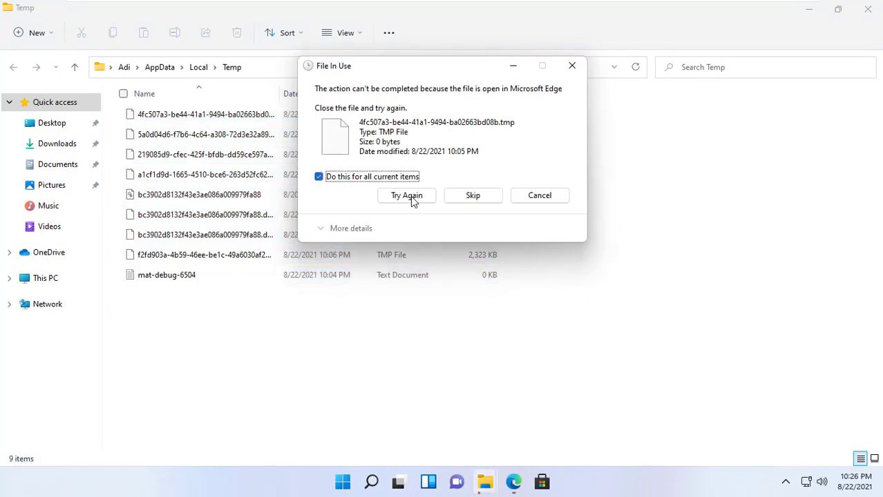
{"action": "left_click", "coordinate": [481, 205]}
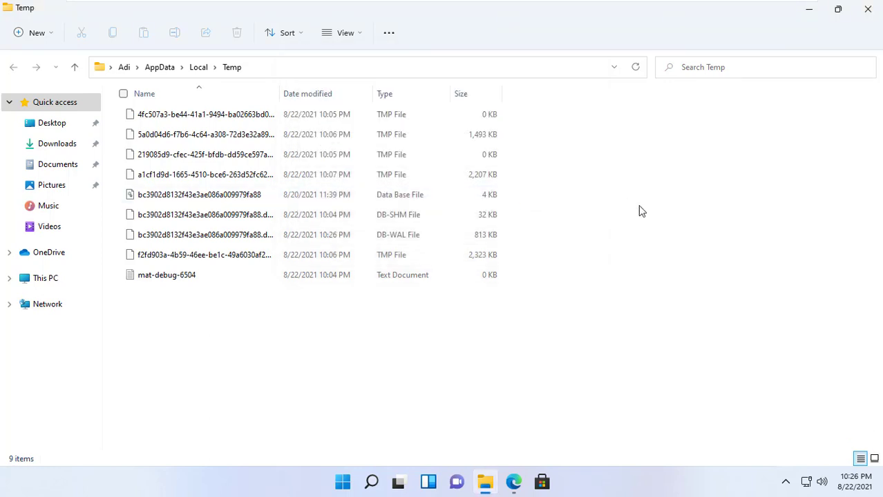
{"action": "left_click", "coordinate": [868, 11]}
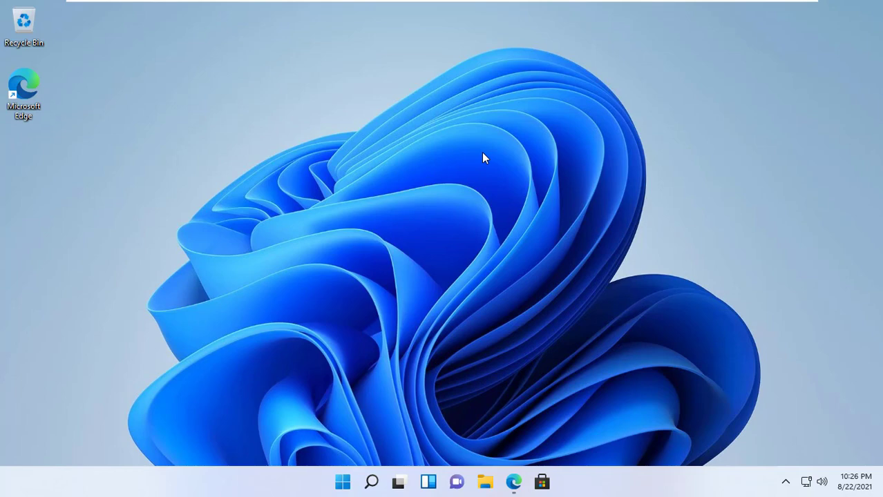
Open the Windows Temp folder by running temp, granting permanent access to the folder
{"action": "key", "text": "super+r"}
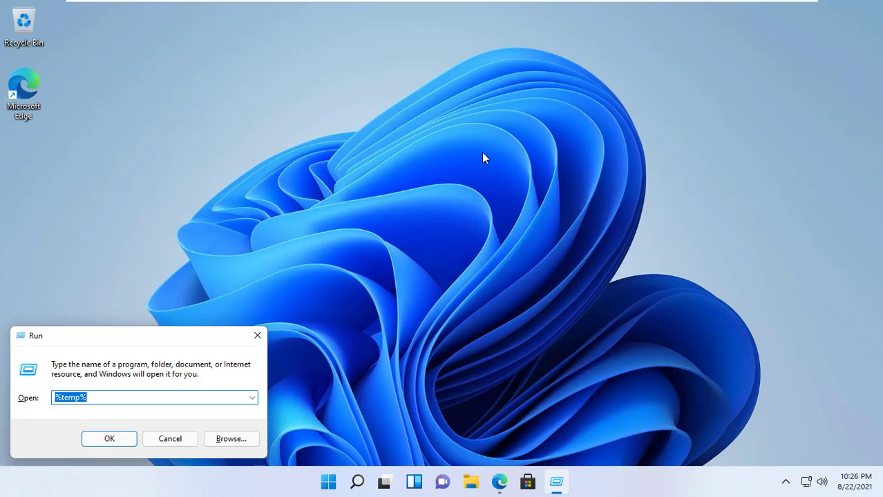
{"action": "type", "text": "temp"}
{"action": "key", "text": "Return"}
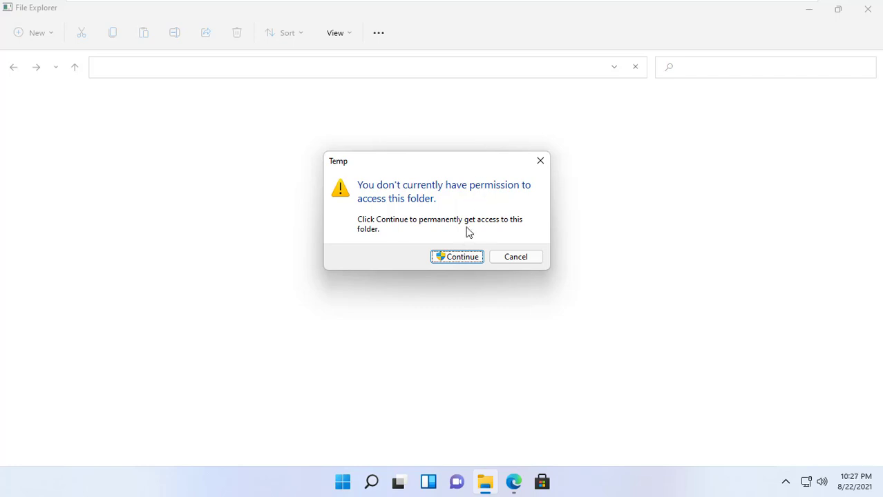
{"action": "left_click", "coordinate": [460, 259]}
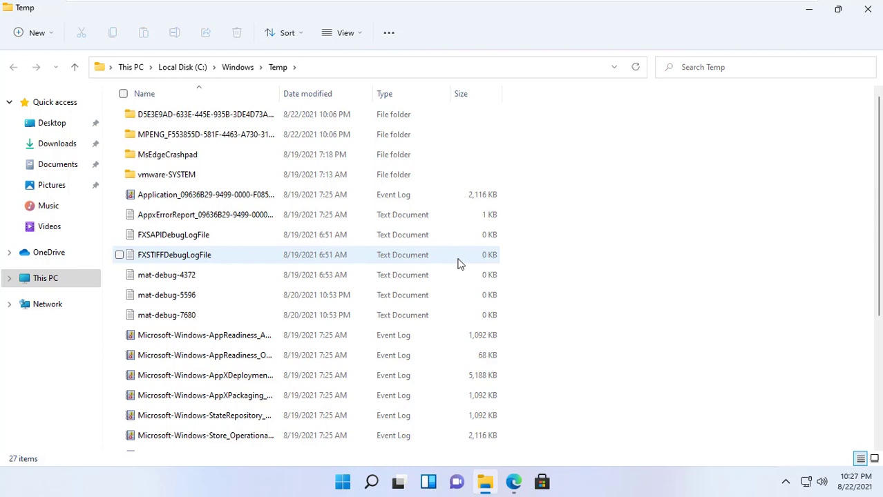
Permanently delete all items in the Windows Temp folder, skipping vmware-SYSTEM and cancelling at the file in use, and close the folder
{"action": "key", "text": "ctrl+a"}
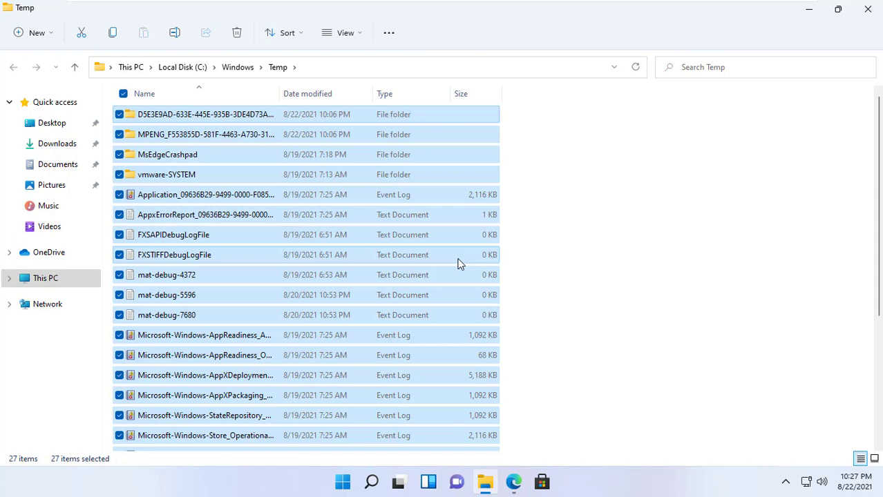
{"action": "key", "text": "shift+Delete"}
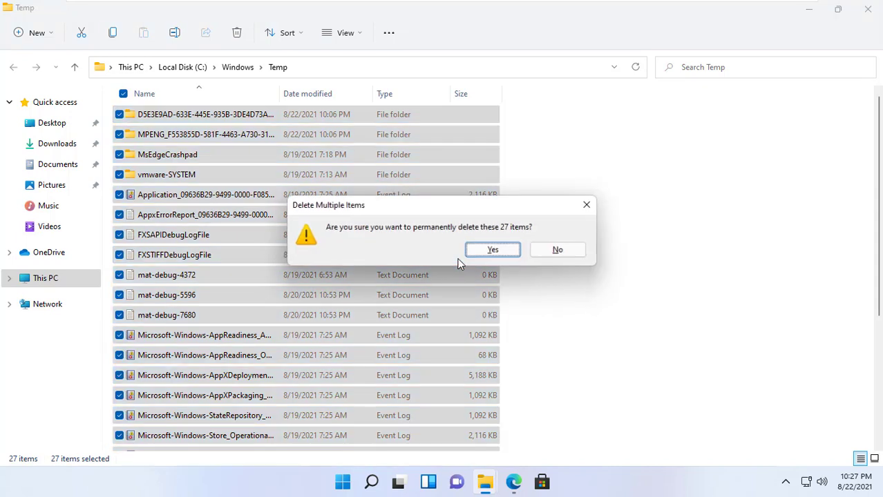
{"action": "key", "text": "Return"}
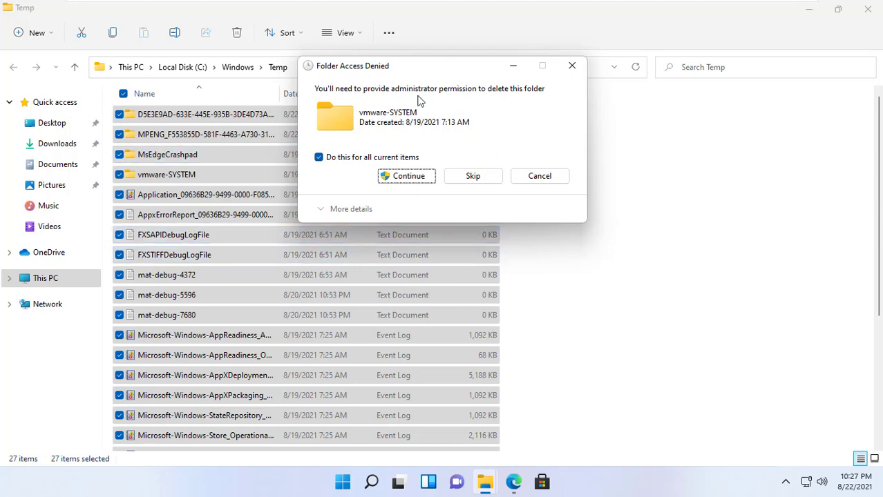
{"action": "left_click", "coordinate": [471, 177]}
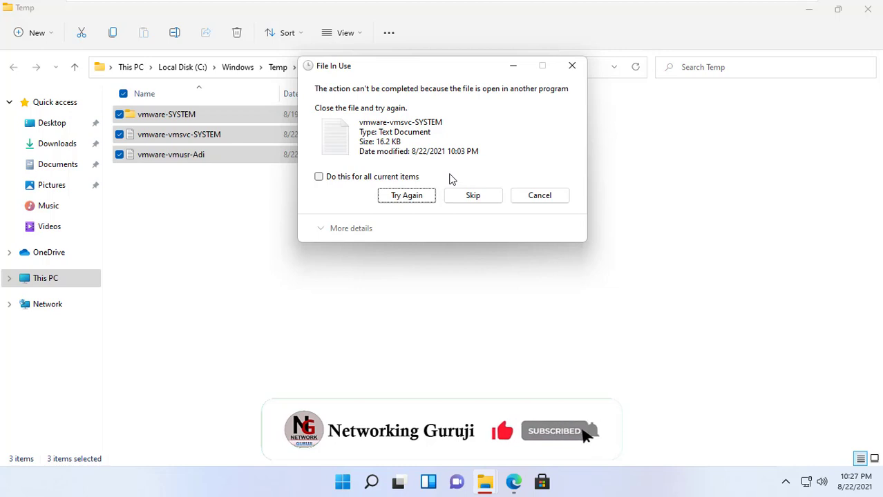
{"action": "left_click", "coordinate": [542, 196]}
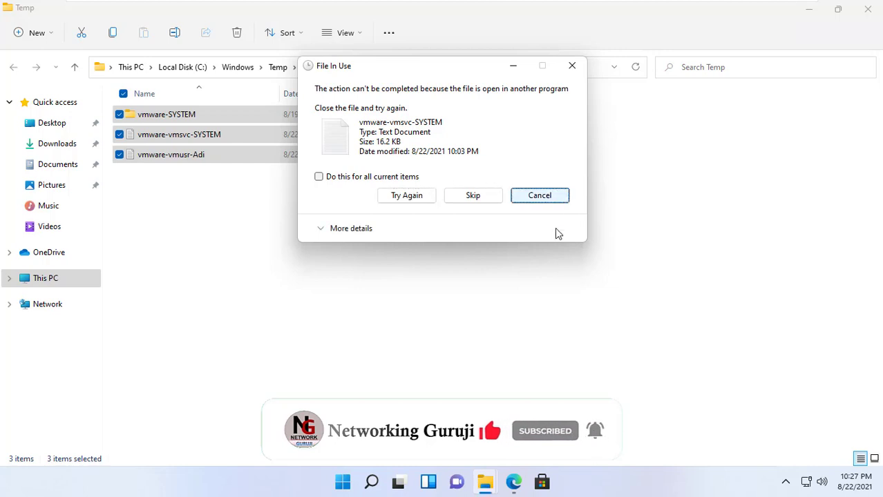
{"action": "left_click", "coordinate": [867, 9]}
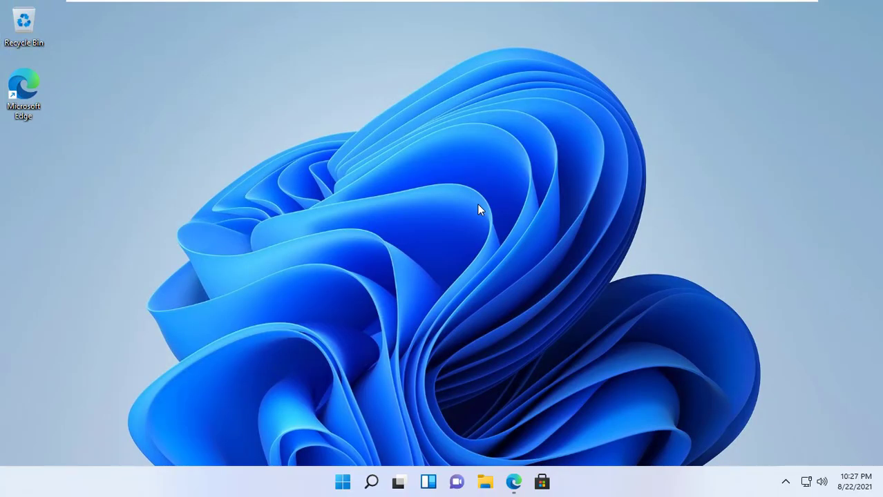
Open the Recent folder by running recent, delete all its shortcuts, and close the folder
{"action": "key", "text": "super+r"}
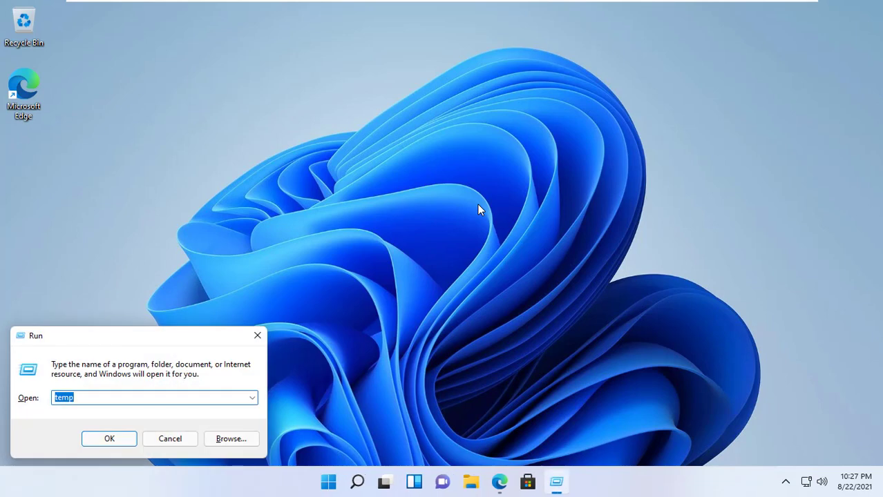
{"action": "type", "text": "recent"}
{"action": "key", "text": "Return"}
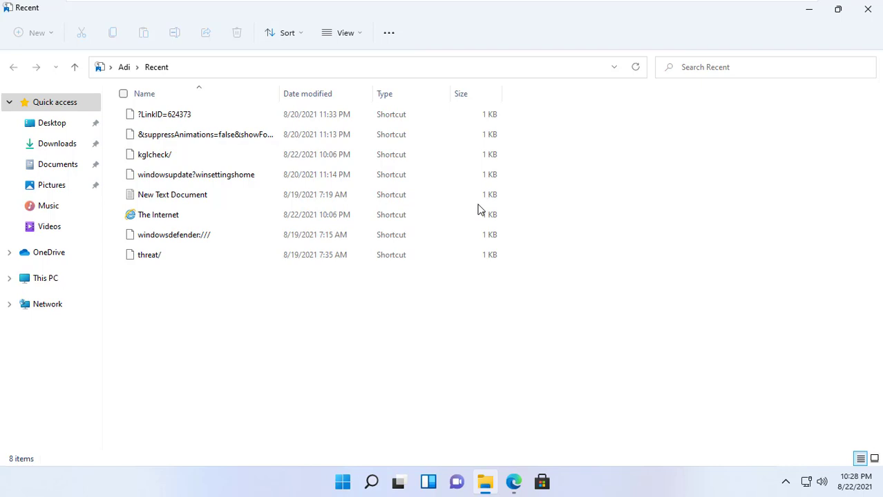
{"action": "key", "text": "ctrl+a"}
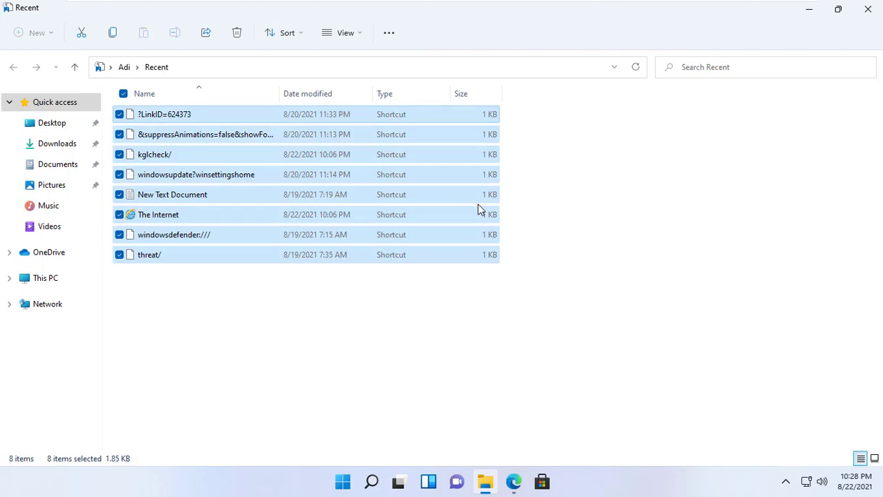
{"action": "key", "text": "Delete"}
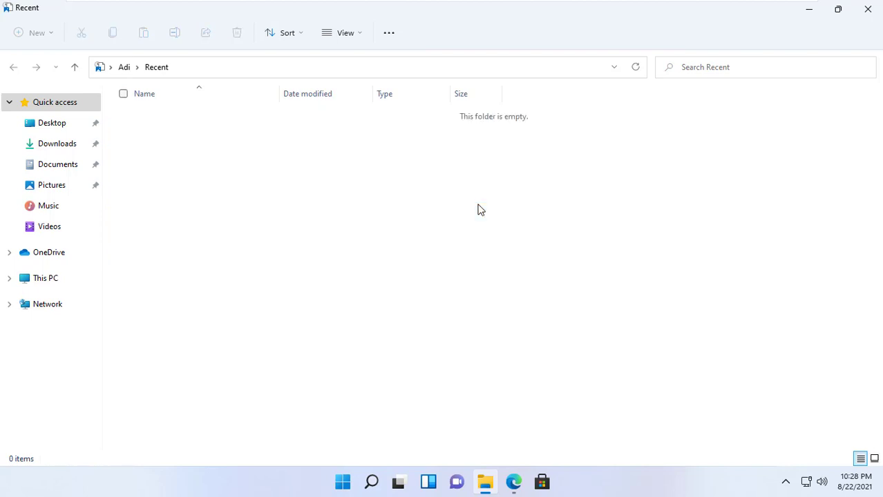
{"action": "left_click", "coordinate": [867, 9]}
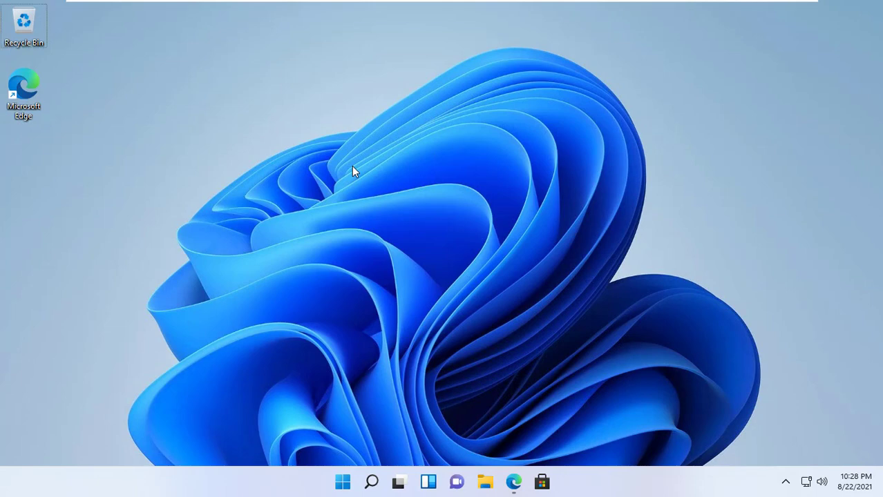
Execute the tree command from the Run dialog
{"action": "key", "text": "super+r"}
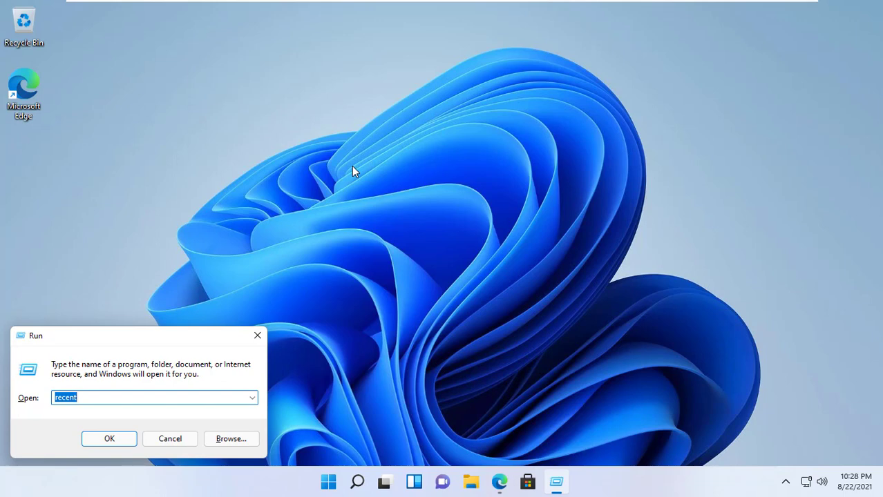
{"action": "type", "text": "tr"}
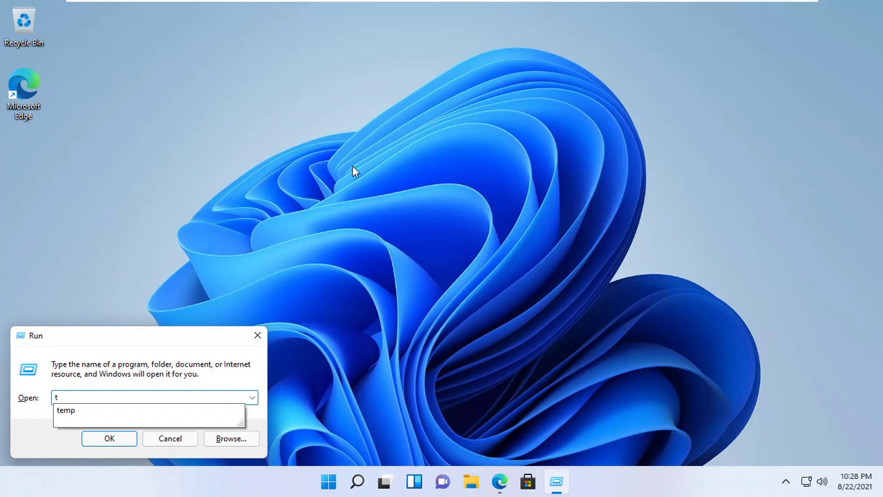
{"action": "type", "text": "ee"}
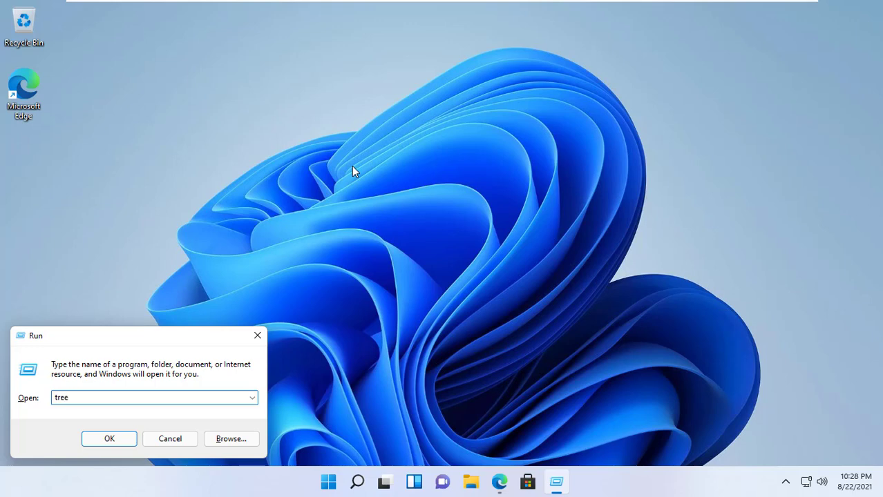
{"action": "key", "text": "Return"}
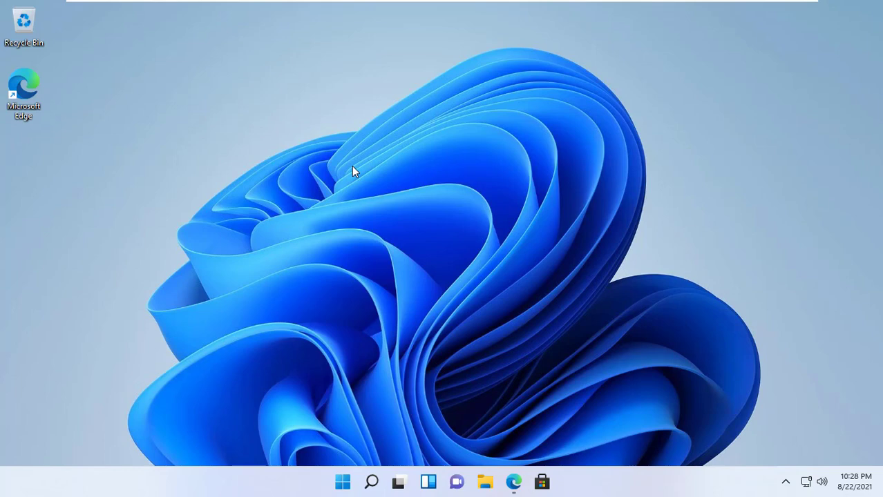
Open the Windows Prefetch folder by running prefetch, granting permanent access to the folder
{"action": "key", "text": "super+r"}
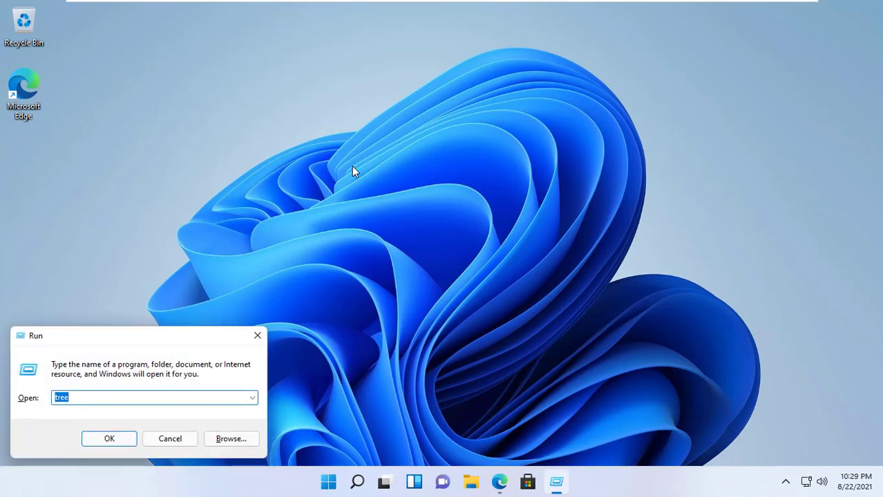
{"action": "key", "text": "Escape"}
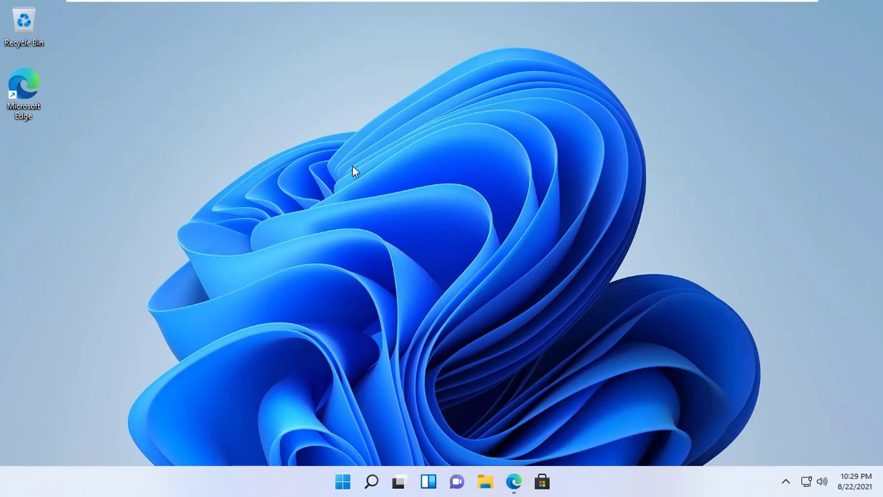
{"action": "key", "text": "super+r"}
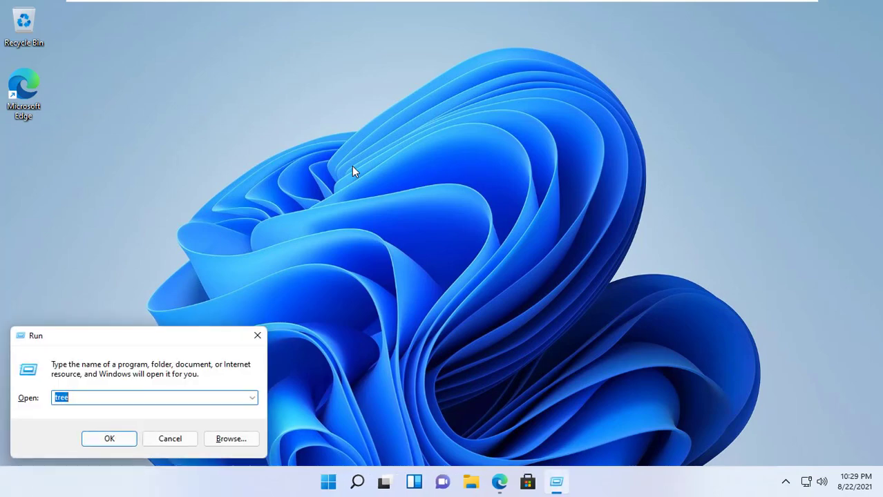
{"action": "type", "text": "prefetch"}
{"action": "key", "text": "Return"}
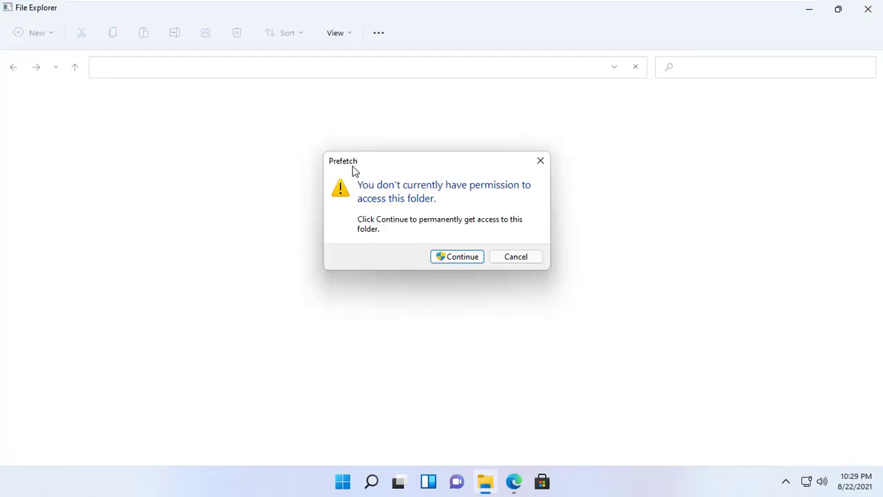
{"action": "left_click", "coordinate": [461, 258]}
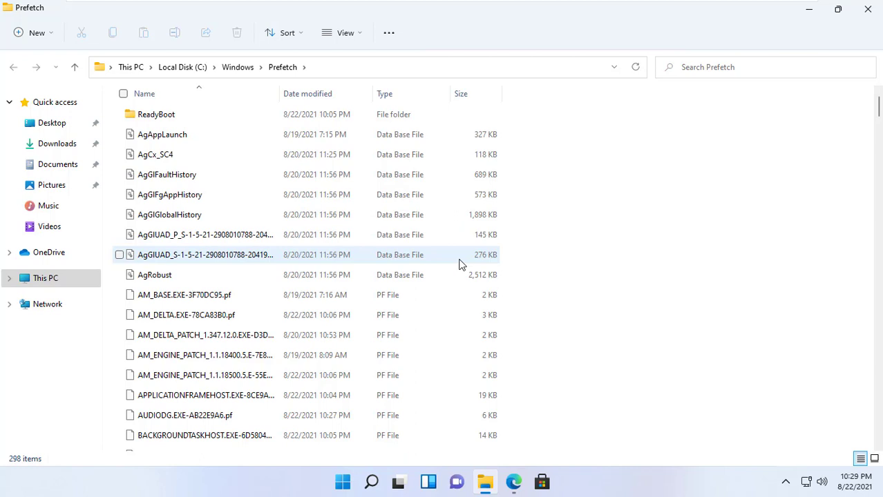
Permanently delete all items in the Prefetch folder and close the folder
{"action": "key", "text": "ctrl+a"}
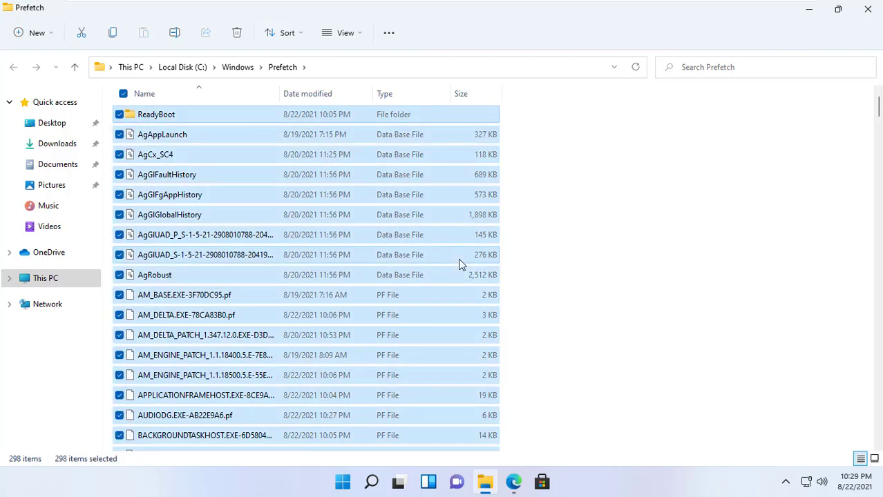
{"action": "key", "text": "shift+Delete"}
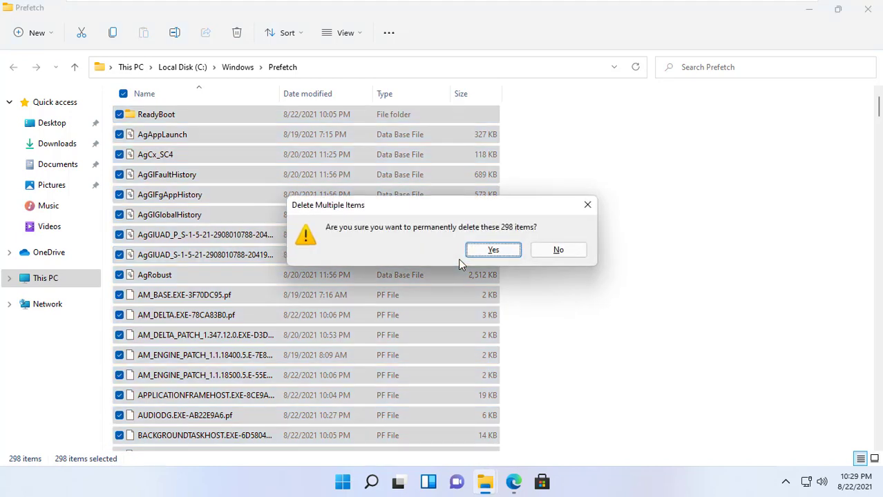
{"action": "key", "text": "Return"}
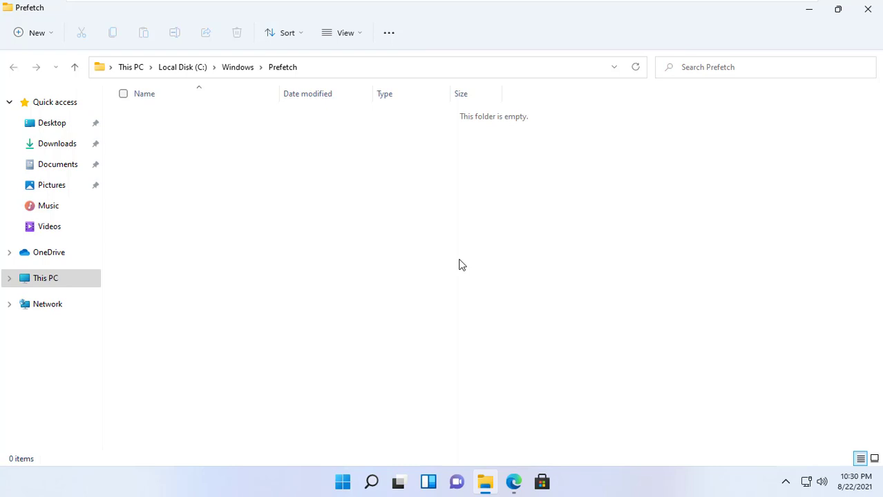
{"action": "left_click", "coordinate": [866, 10]}
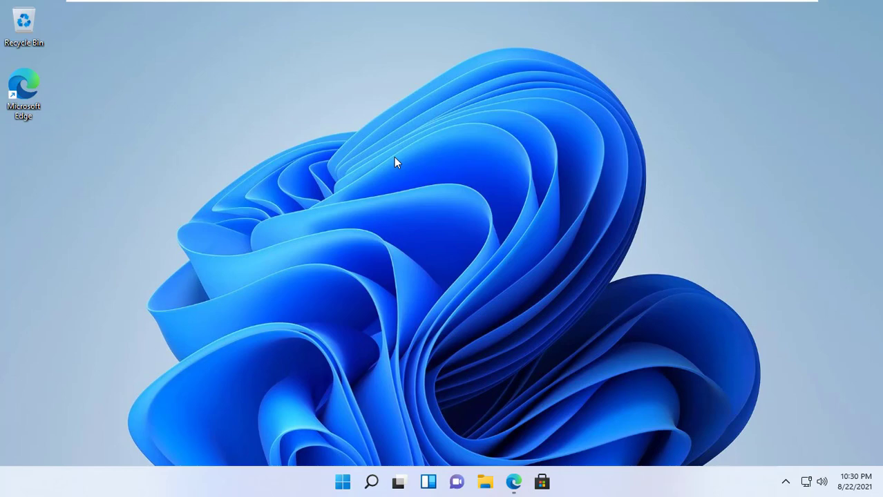
Find and open Control Panel, show its items as large icons, and maximize the window
{"action": "left_click", "coordinate": [372, 482]}
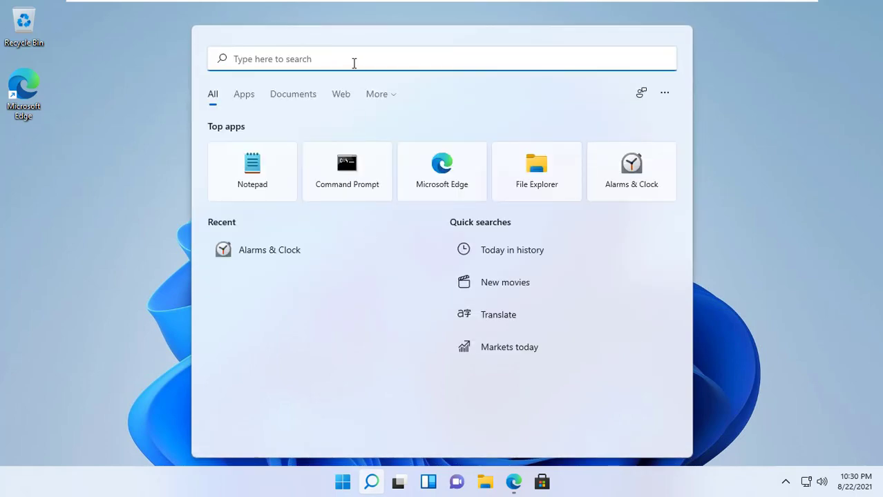
{"action": "type", "text": "con"}
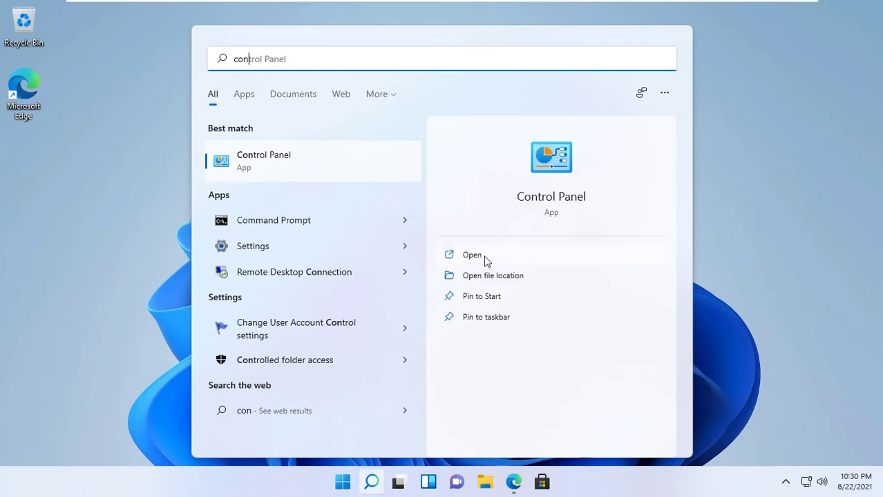
{"action": "left_click", "coordinate": [484, 257]}
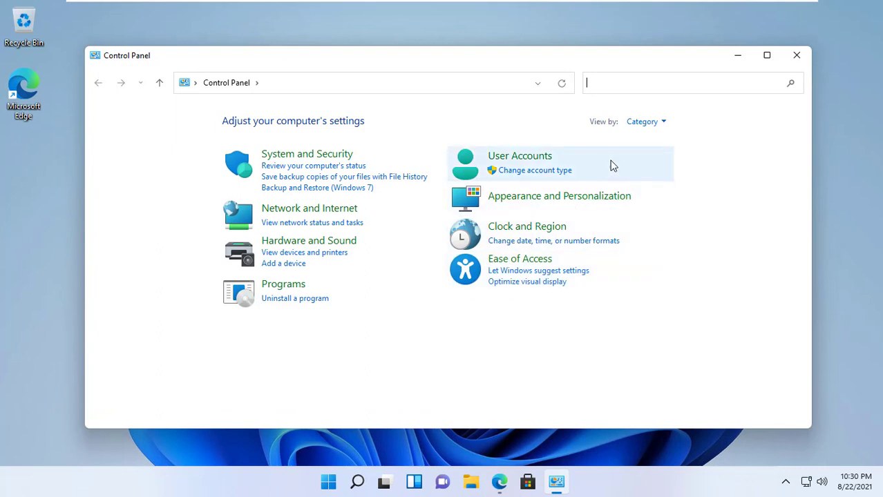
{"action": "left_click", "coordinate": [655, 123]}
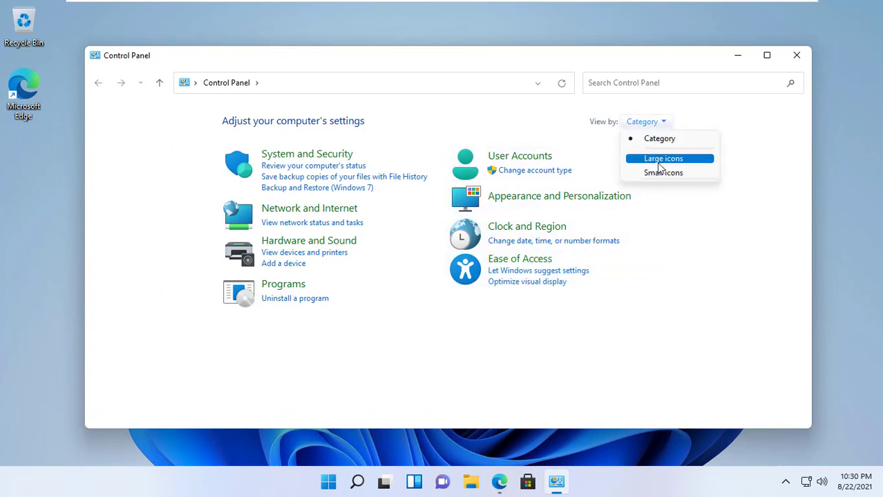
{"action": "left_click", "coordinate": [665, 159]}
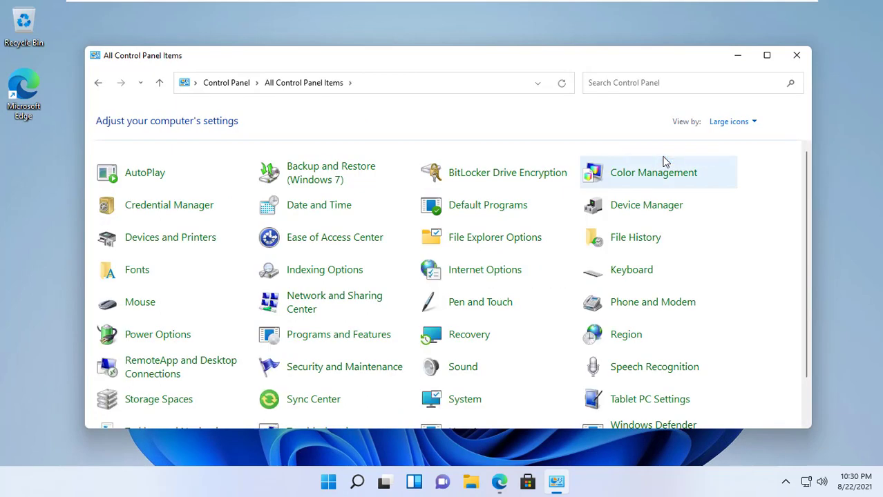
{"action": "left_click", "coordinate": [767, 55]}
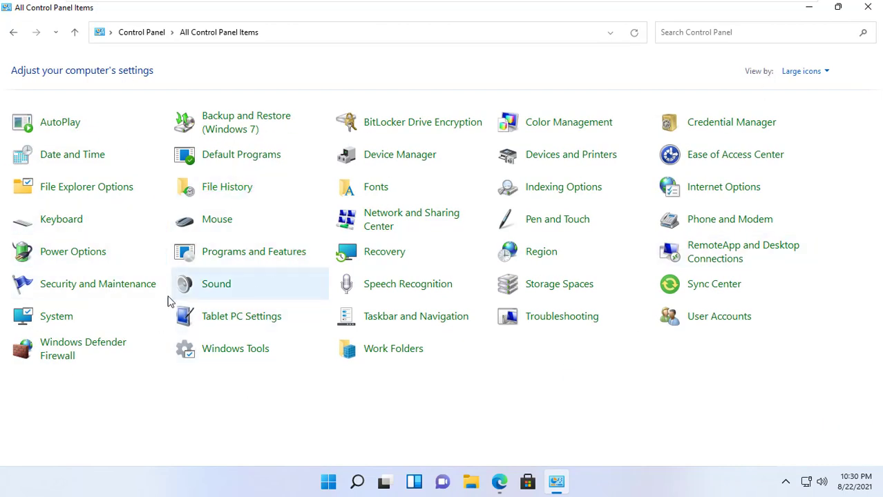
In Power Options, reveal the additional plans, choose the High performance plan, and close Control Panel
{"action": "left_click", "coordinate": [72, 255]}
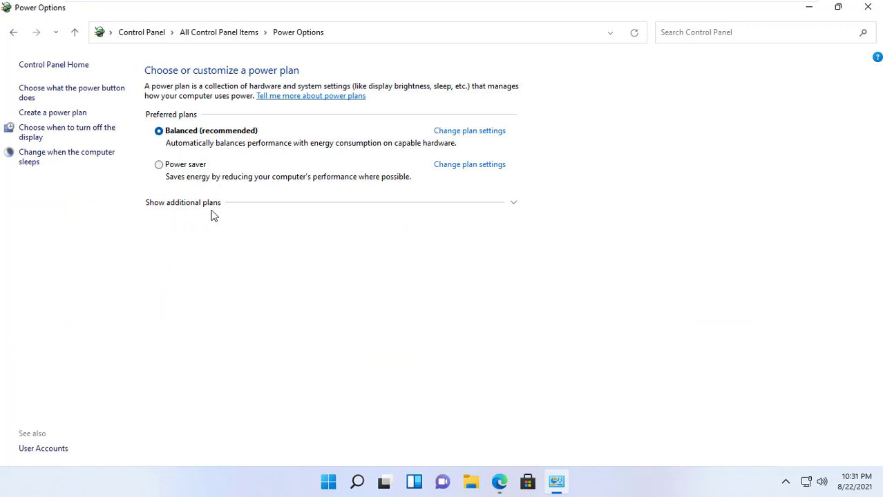
{"action": "left_click", "coordinate": [514, 205]}
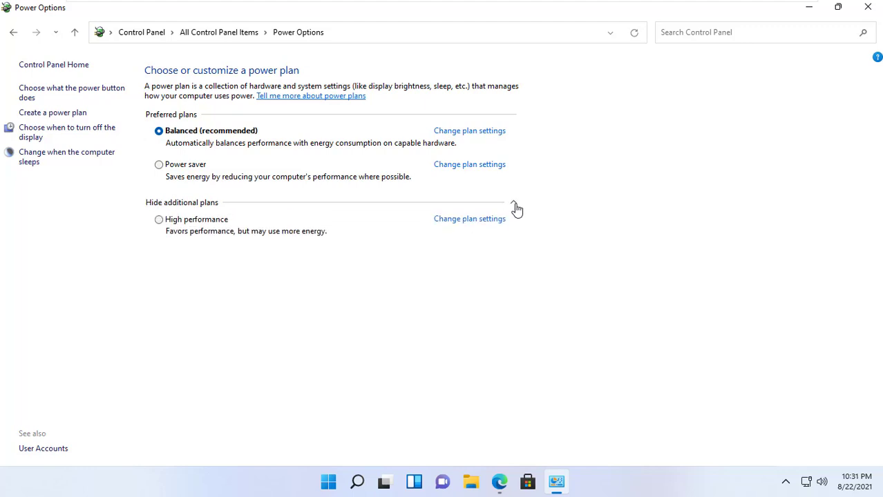
{"action": "left_click", "coordinate": [177, 221]}
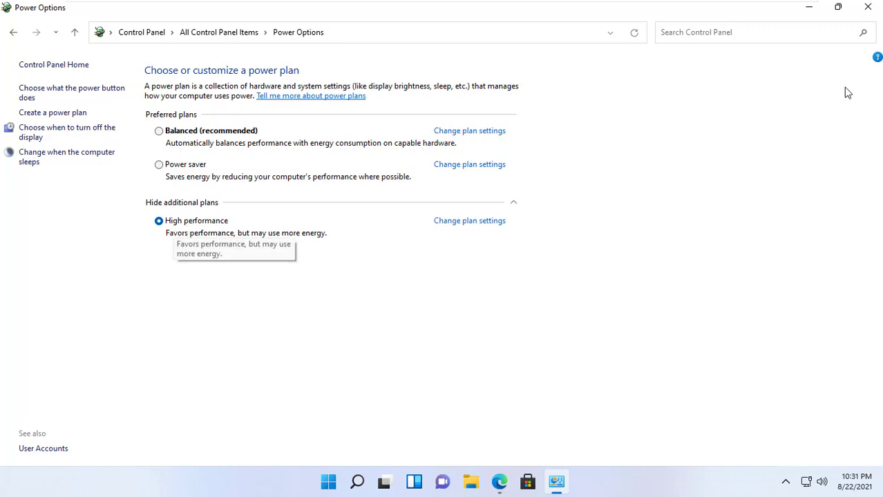
{"action": "left_click", "coordinate": [868, 8]}
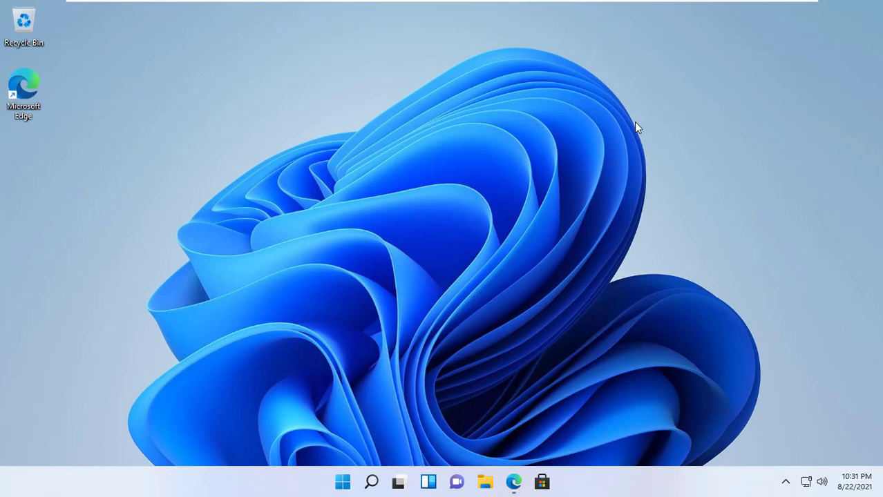
Find and open Settings, and go to the Apps & features page
{"action": "left_click", "coordinate": [373, 487]}
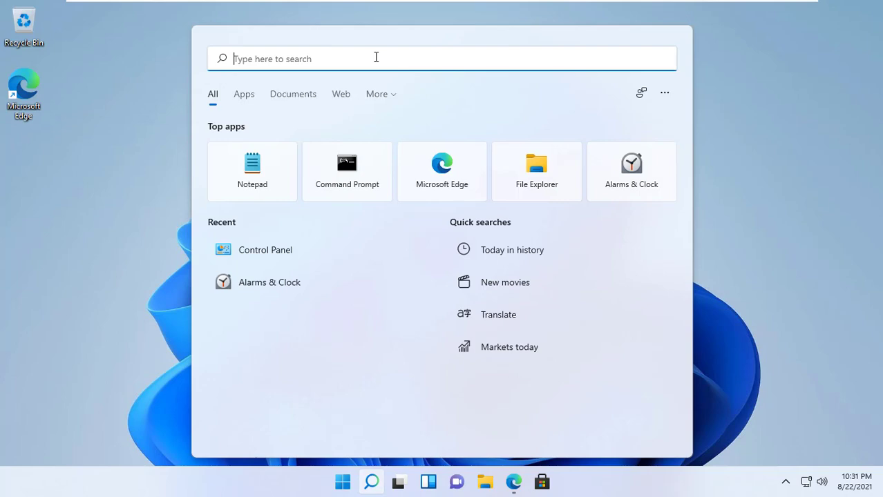
{"action": "type", "text": "see"}
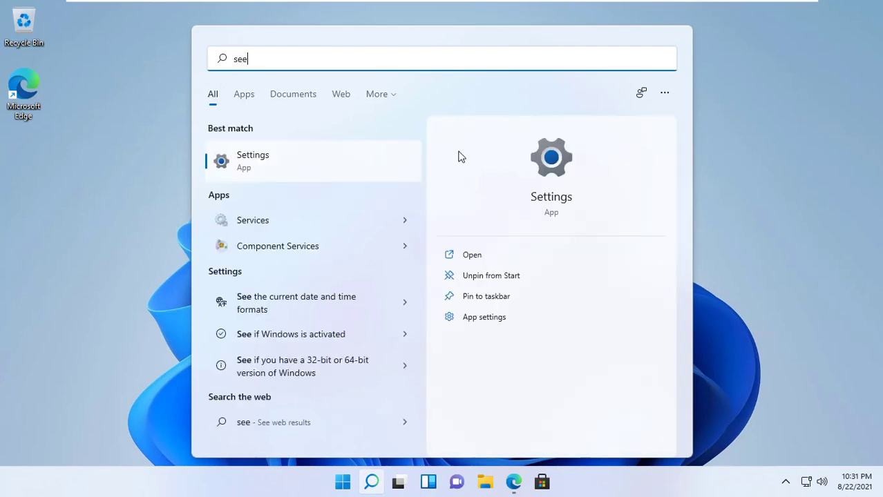
{"action": "left_click", "coordinate": [484, 257]}
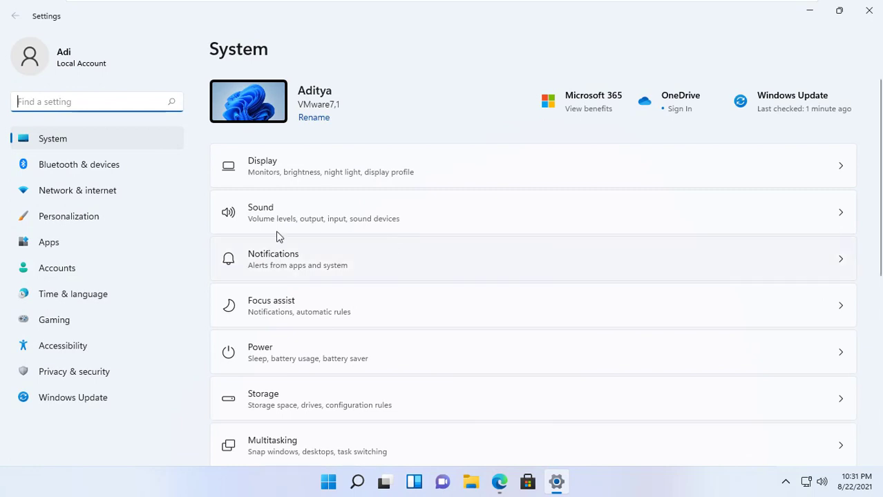
{"action": "left_click", "coordinate": [56, 247]}
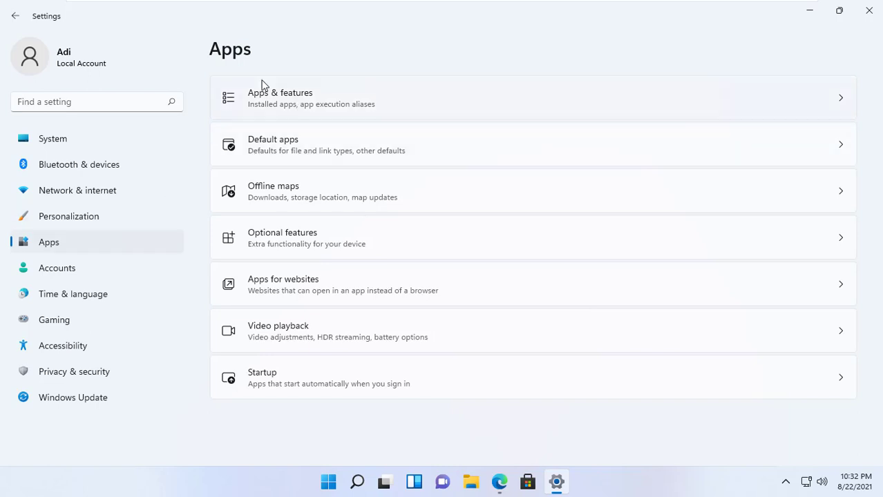
{"action": "left_click", "coordinate": [327, 106]}
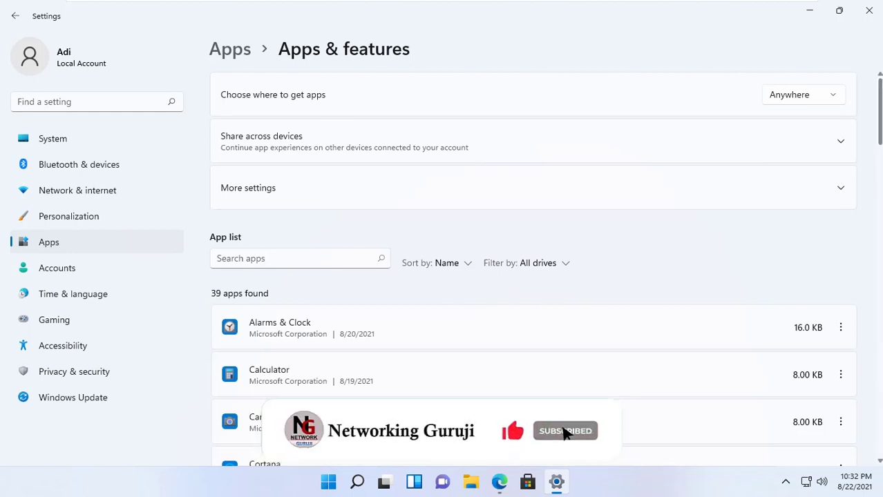
Open the advanced options of Feedback Hub from the list of installed apps
{"action": "scroll", "coordinate": [532, 276], "scroll_direction": "down", "scroll_amount": 1}
{"action": "scroll", "coordinate": [532, 277], "scroll_direction": "down", "scroll_amount": 4}
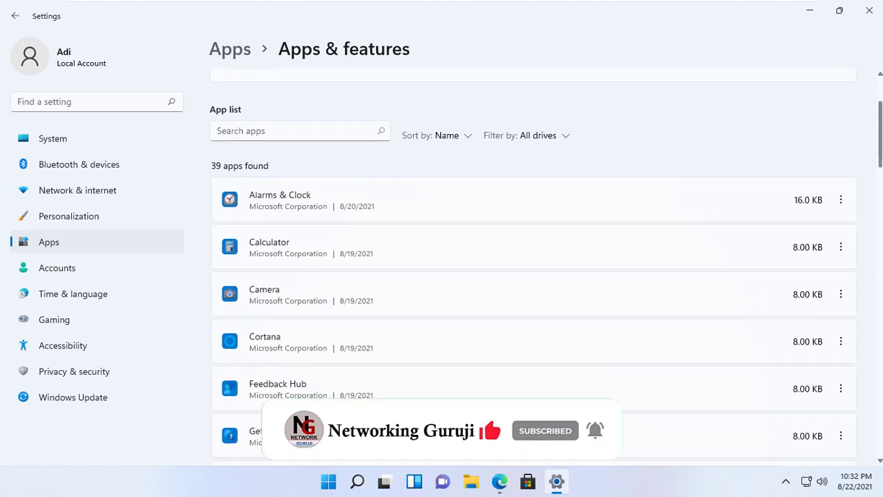
{"action": "scroll", "coordinate": [532, 276], "scroll_direction": "down", "scroll_amount": 1}
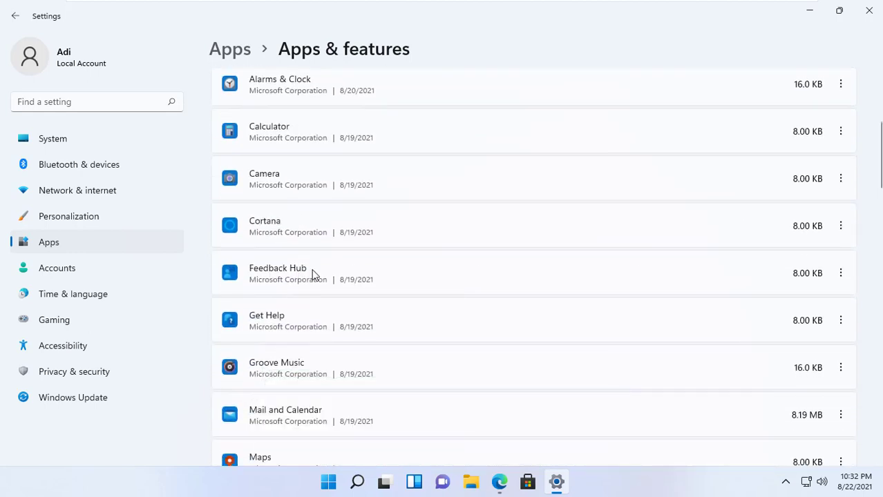
{"action": "left_click", "coordinate": [841, 275]}
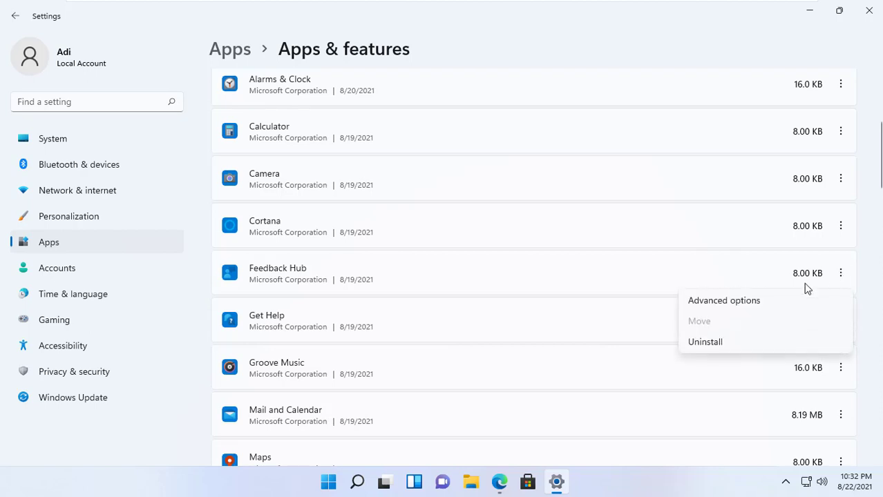
{"action": "left_click", "coordinate": [717, 303]}
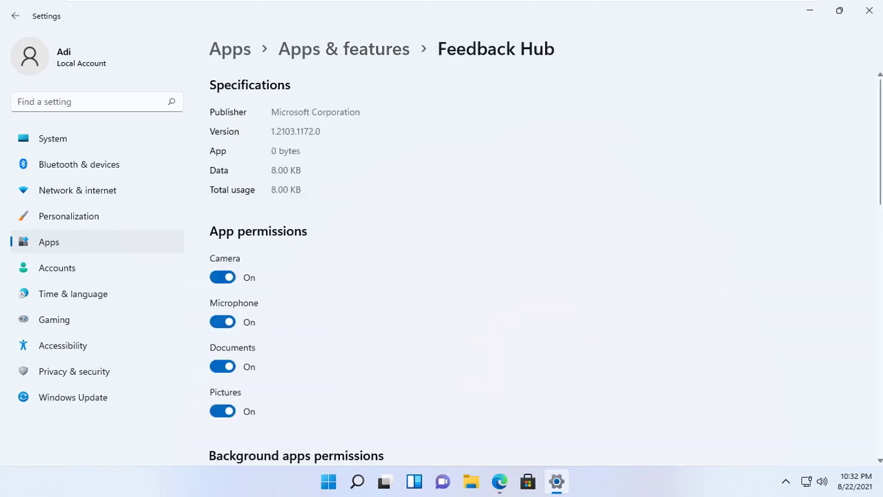
Set Feedback Hub's background apps permission to Never
{"action": "scroll", "coordinate": [880, 141], "scroll_direction": "down", "scroll_amount": 2}
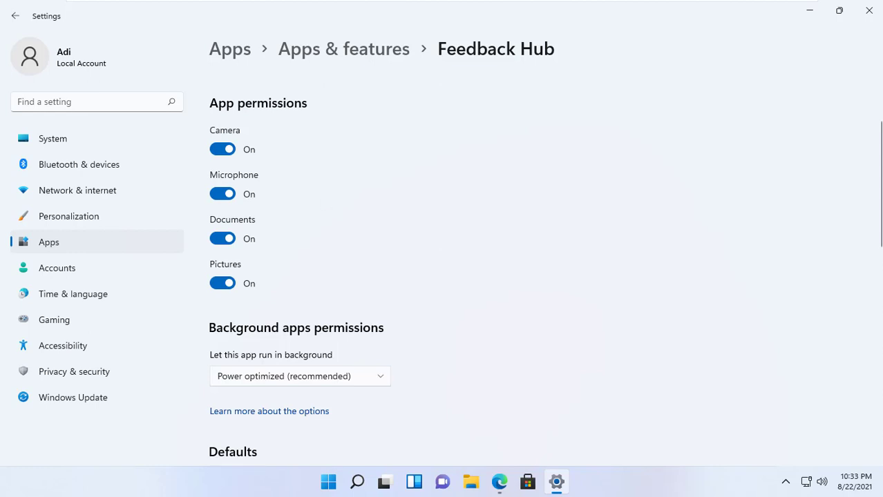
{"action": "scroll", "coordinate": [351, 268], "scroll_direction": "down", "scroll_amount": 5}
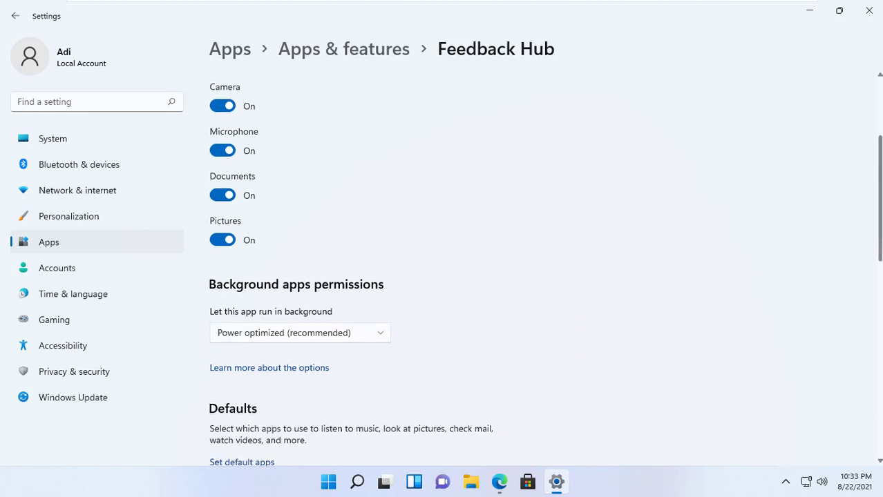
{"action": "scroll", "coordinate": [351, 268], "scroll_direction": "down", "scroll_amount": 2}
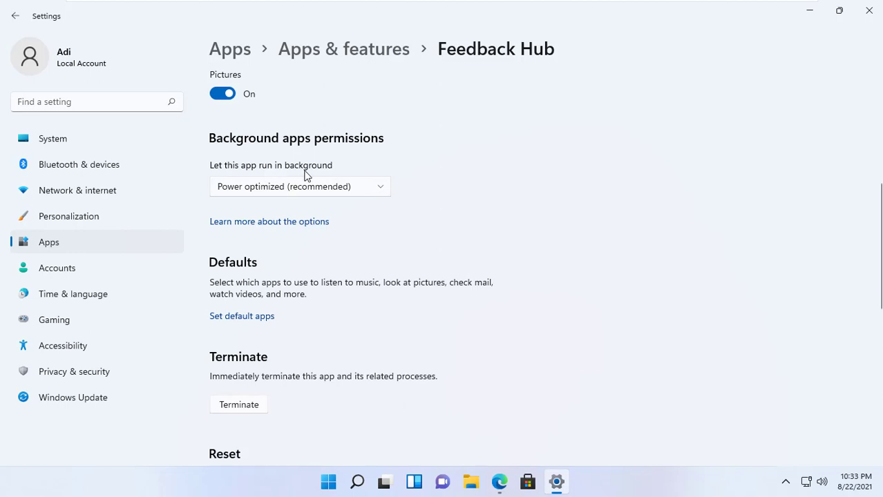
{"action": "left_click", "coordinate": [383, 191]}
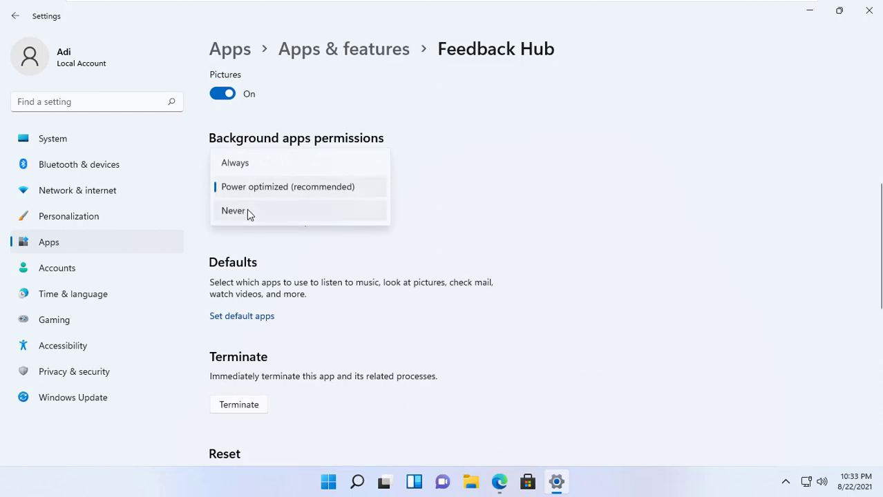
{"action": "left_click", "coordinate": [285, 211]}
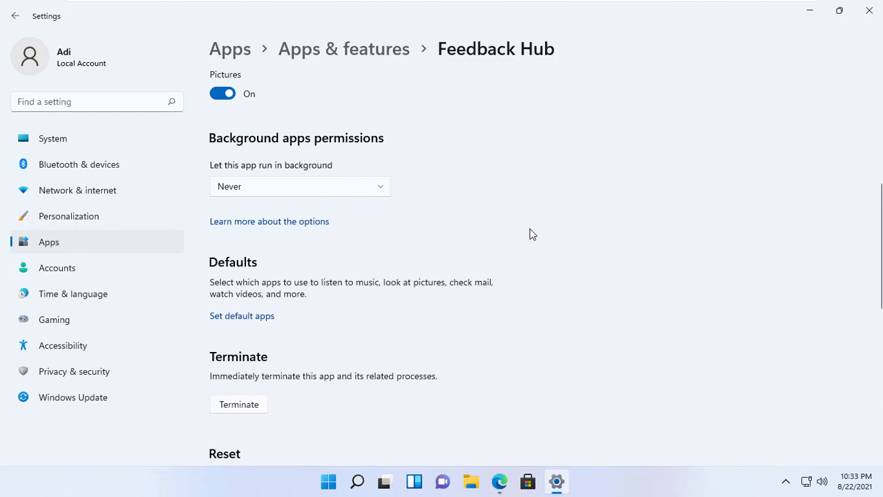
Turn off Transparency effects in the Colors settings under Personalization
{"action": "left_click", "coordinate": [77, 143]}
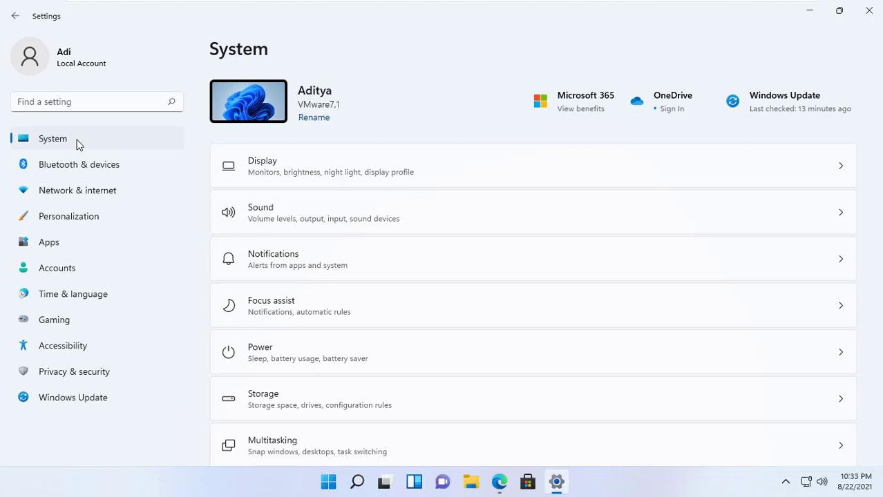
{"action": "left_click", "coordinate": [81, 223]}
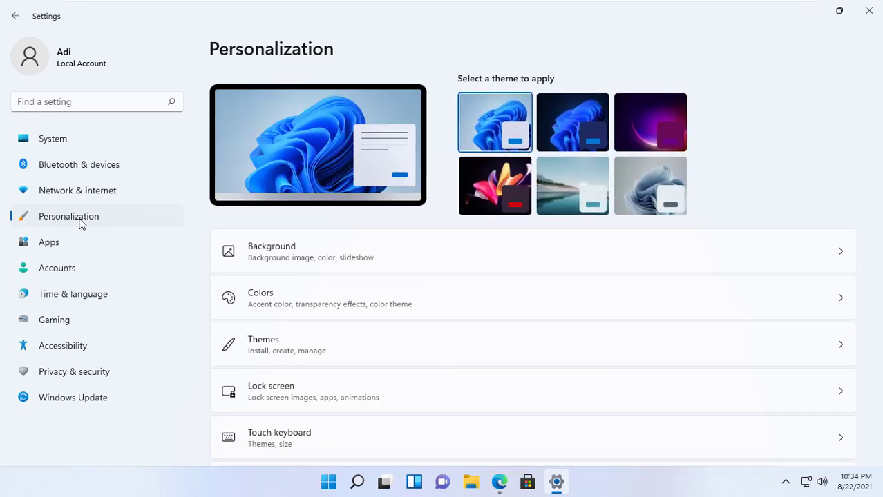
{"action": "left_click", "coordinate": [315, 304]}
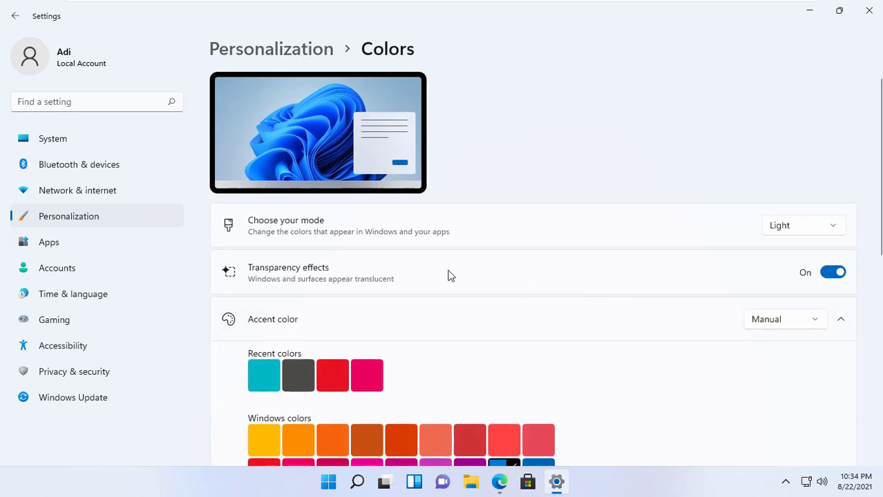
{"action": "left_click", "coordinate": [827, 275]}
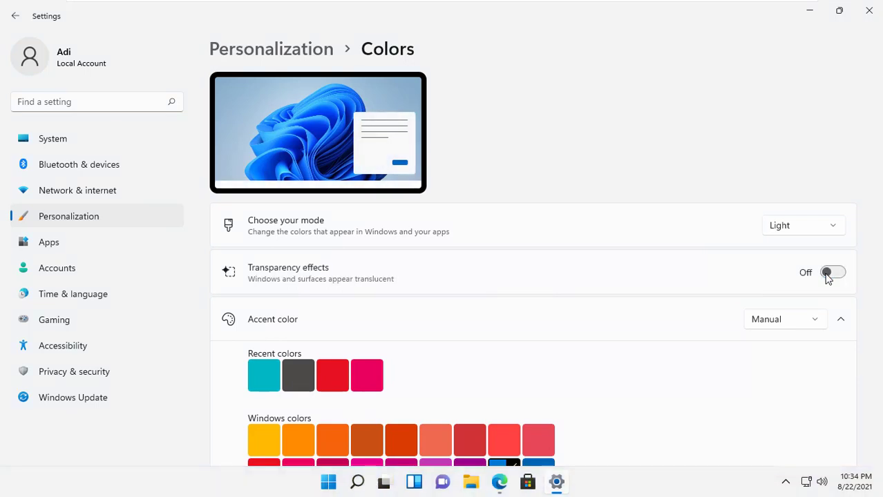
Dismiss the Microsoft 365 suggestion and open Advanced system settings from the system's About page
{"action": "left_click", "coordinate": [61, 140]}
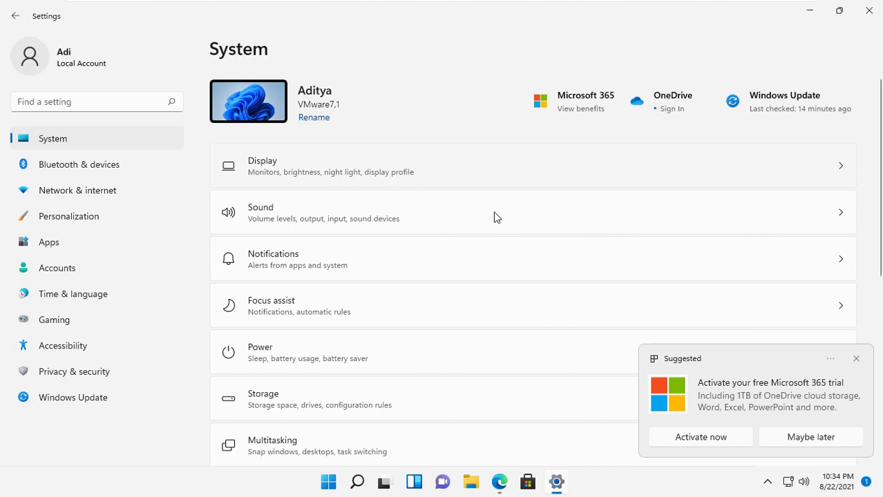
{"action": "left_click", "coordinate": [856, 359]}
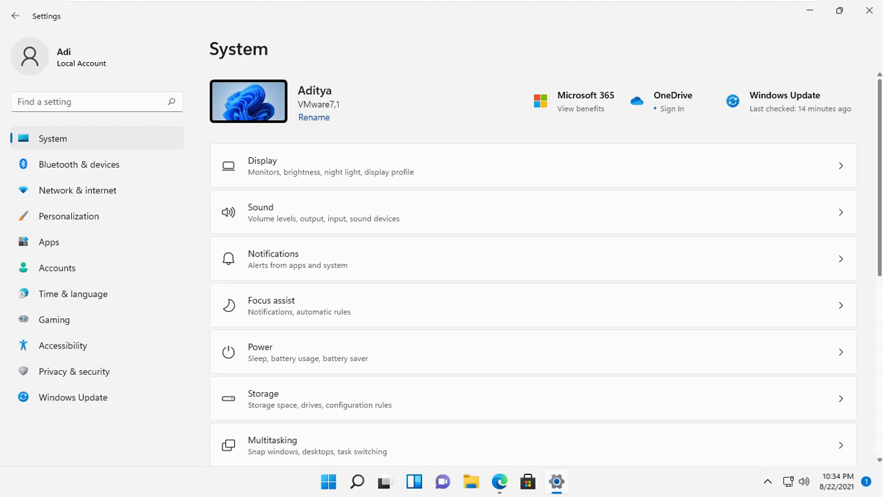
{"action": "scroll", "coordinate": [882, 335], "scroll_direction": "down", "scroll_amount": 4}
{"action": "scroll", "coordinate": [881, 335], "scroll_direction": "down", "scroll_amount": 2}
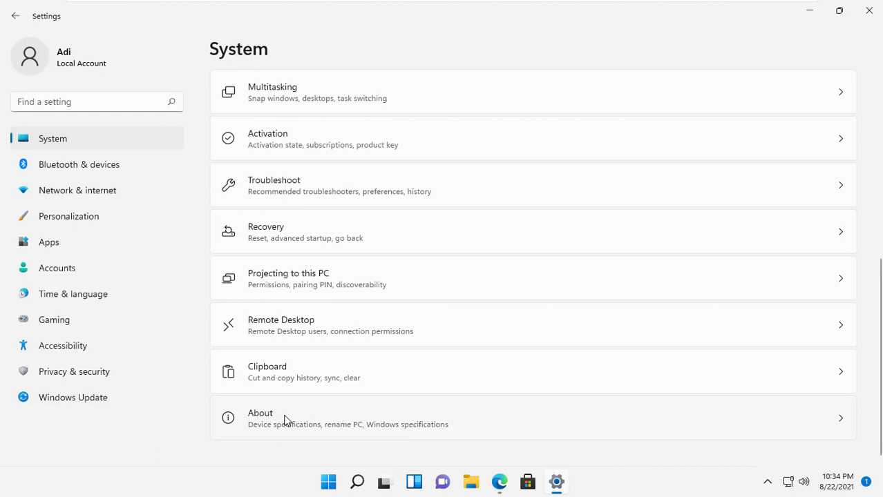
{"action": "left_click", "coordinate": [285, 419]}
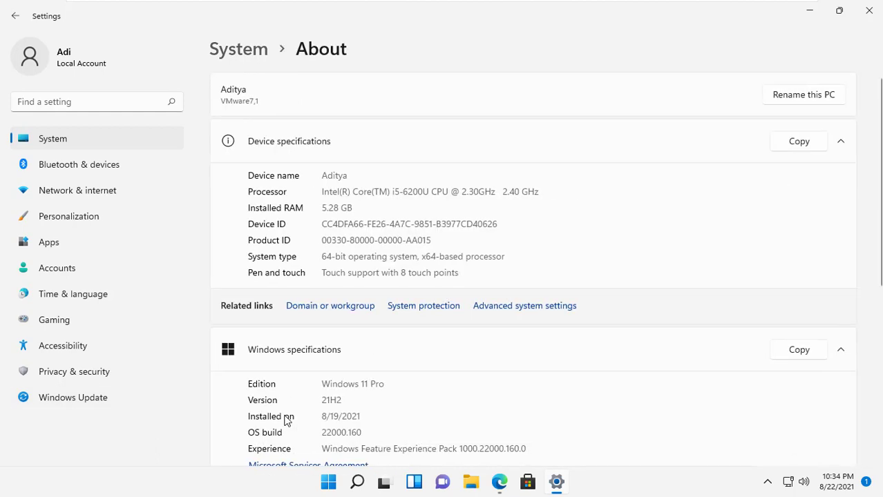
{"action": "left_click", "coordinate": [534, 311]}
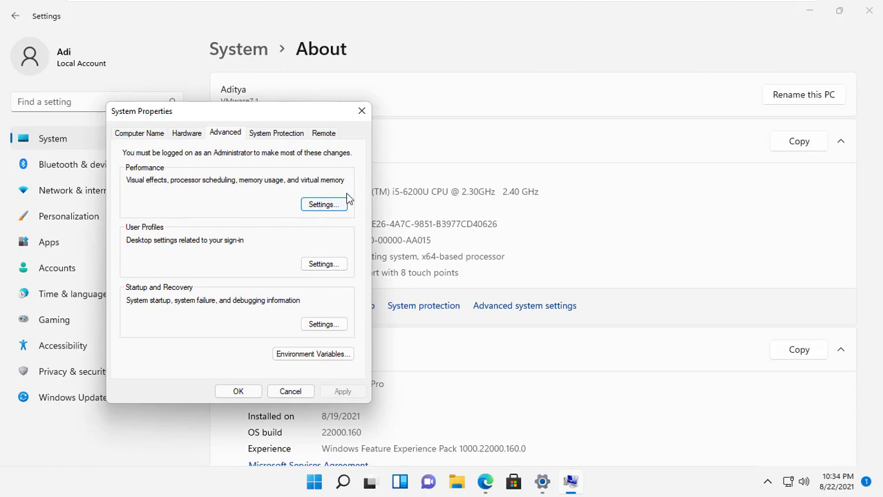
In the Performance settings, apply Adjust for best performance to the visual effects and close System Properties
{"action": "left_click", "coordinate": [326, 205]}
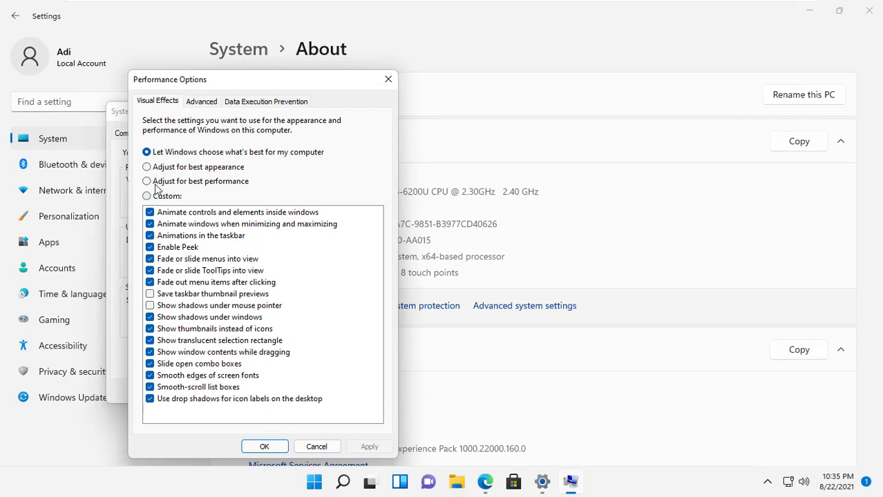
{"action": "left_click", "coordinate": [206, 183]}
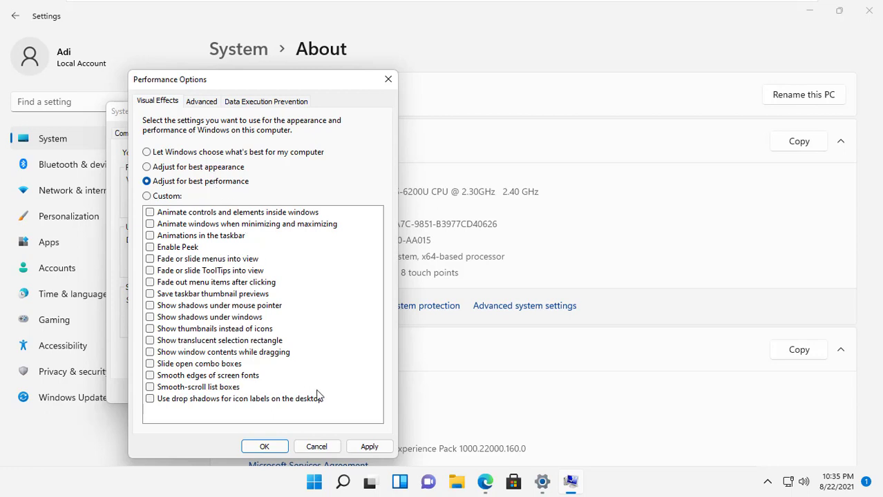
{"action": "left_click", "coordinate": [369, 448]}
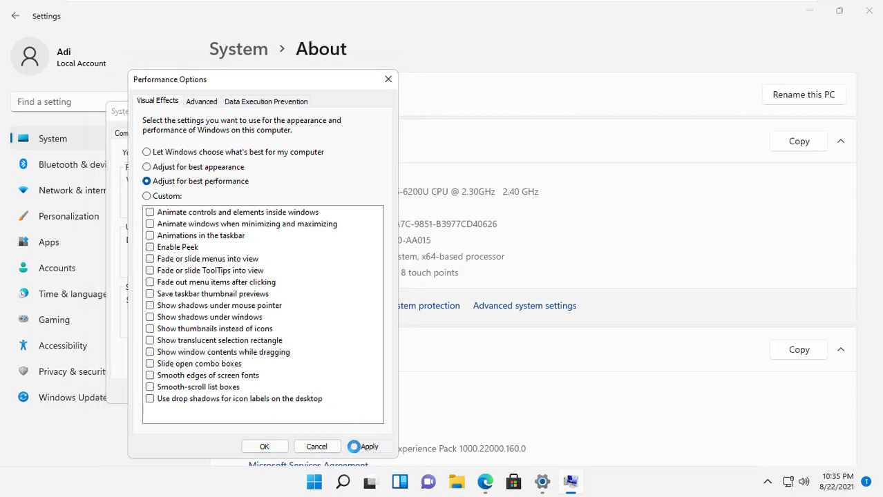
{"action": "left_click", "coordinate": [267, 447]}
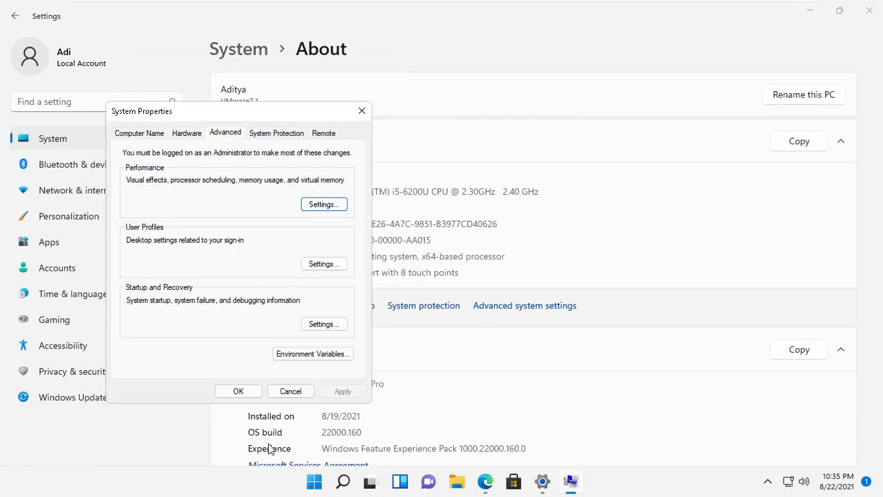
{"action": "left_click", "coordinate": [239, 392]}
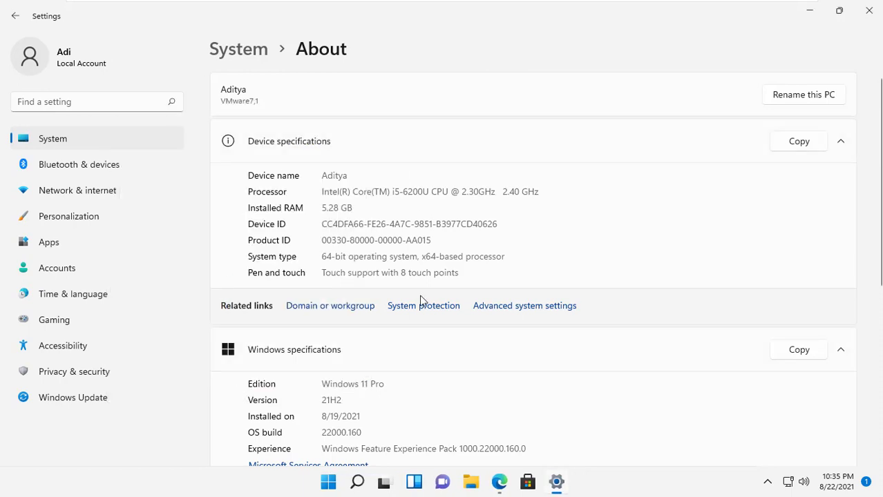
In the system's Notifications settings, disable Get tips and suggestions when I use Windows
{"action": "left_click", "coordinate": [76, 148]}
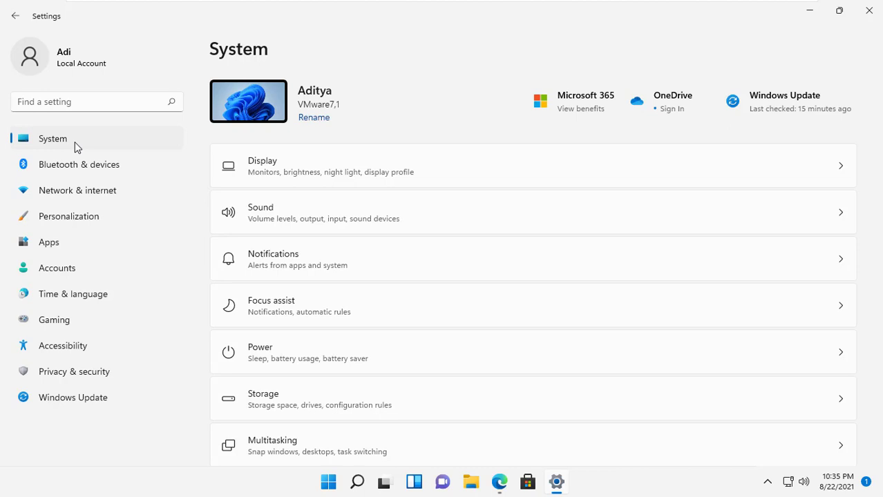
{"action": "left_click", "coordinate": [421, 268]}
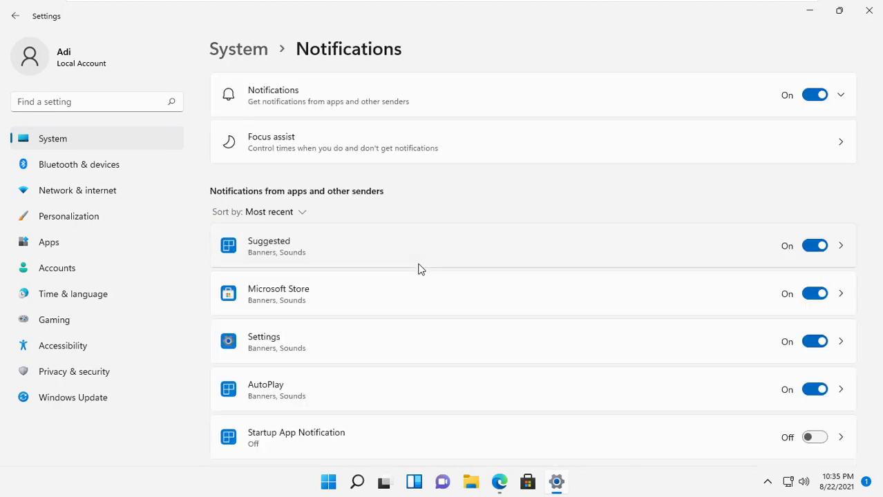
{"action": "scroll", "coordinate": [421, 269], "scroll_direction": "down", "scroll_amount": 2}
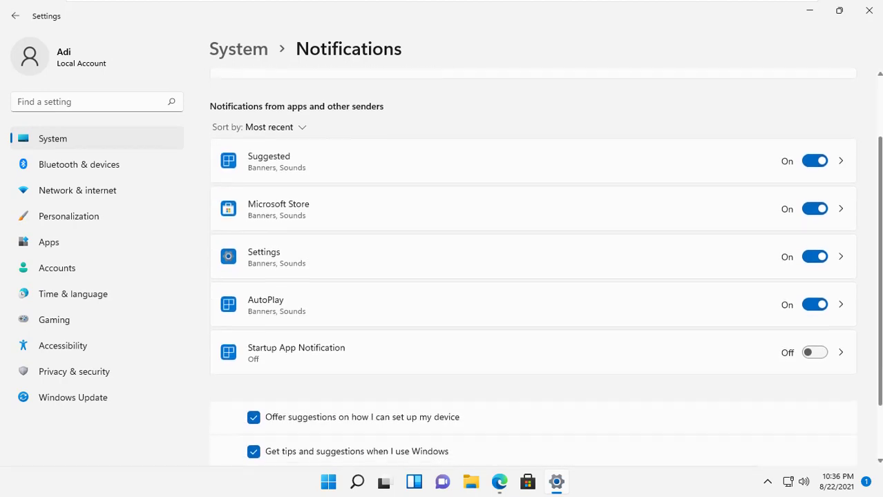
{"action": "scroll", "coordinate": [881, 307], "scroll_direction": "down", "scroll_amount": 1}
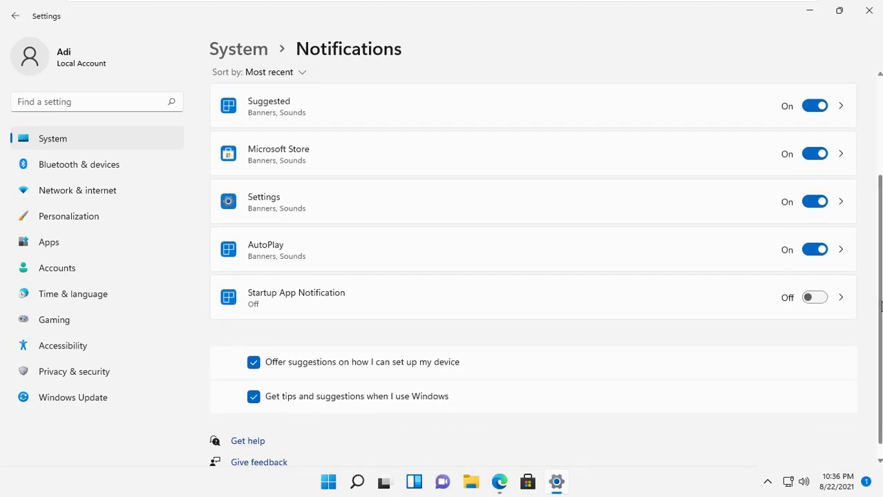
{"action": "scroll", "coordinate": [881, 307], "scroll_direction": "down", "scroll_amount": 1}
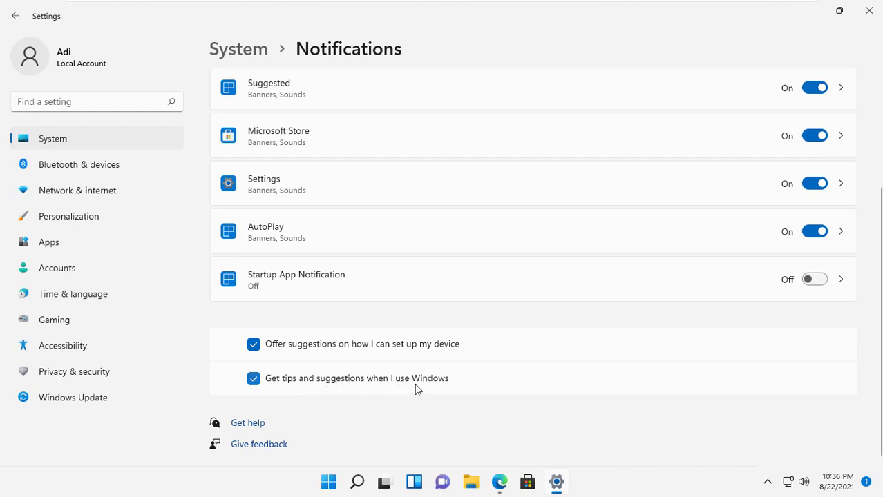
{"action": "left_click", "coordinate": [254, 380]}
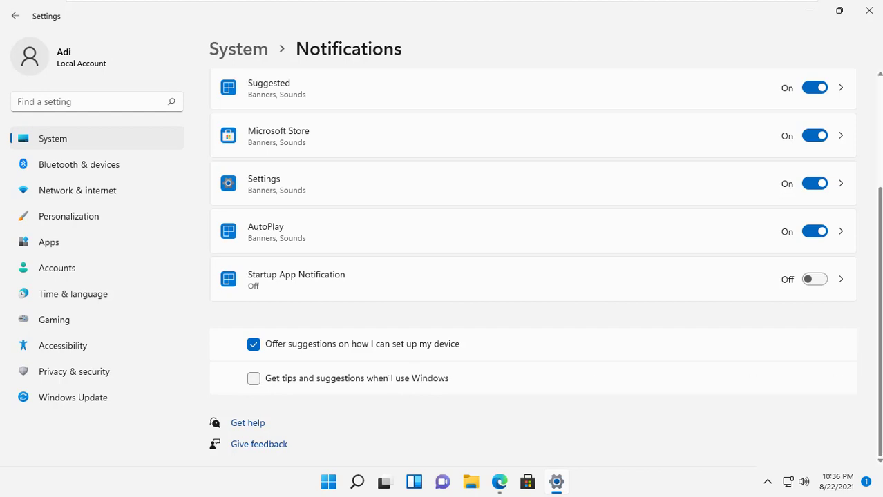
{"action": "scroll", "coordinate": [545, 266], "scroll_direction": "up", "scroll_amount": 2}
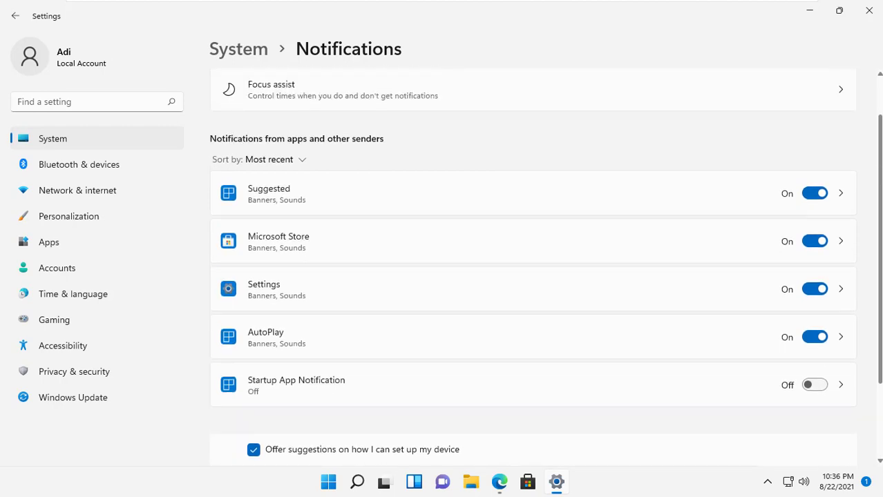
{"action": "scroll", "coordinate": [546, 265], "scroll_direction": "up", "scroll_amount": 1}
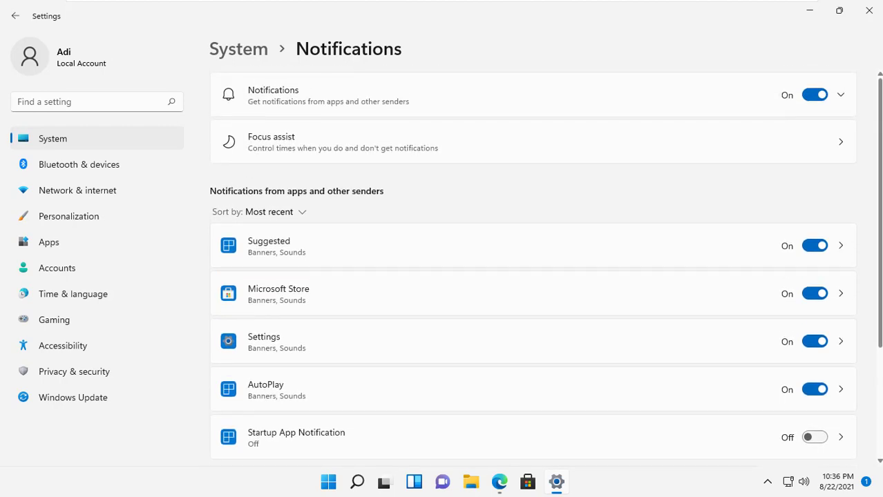
In the system's Storage settings, review the temporary file categories and permanently remove all the selected ones, including Windows Update Cleanup
{"action": "left_click", "coordinate": [78, 140]}
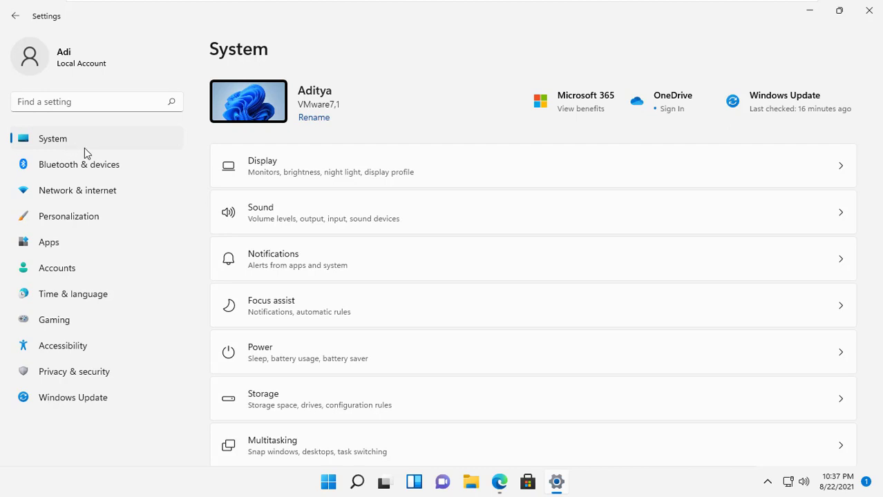
{"action": "left_click", "coordinate": [294, 397]}
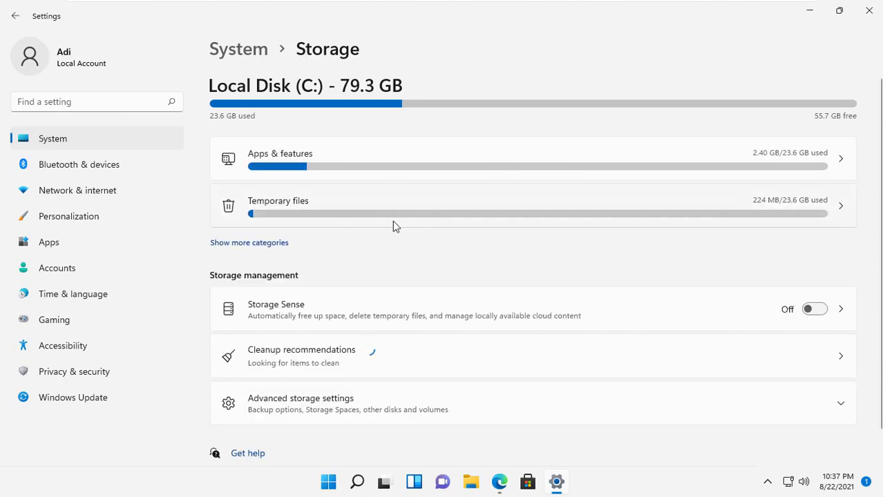
{"action": "left_click", "coordinate": [368, 217]}
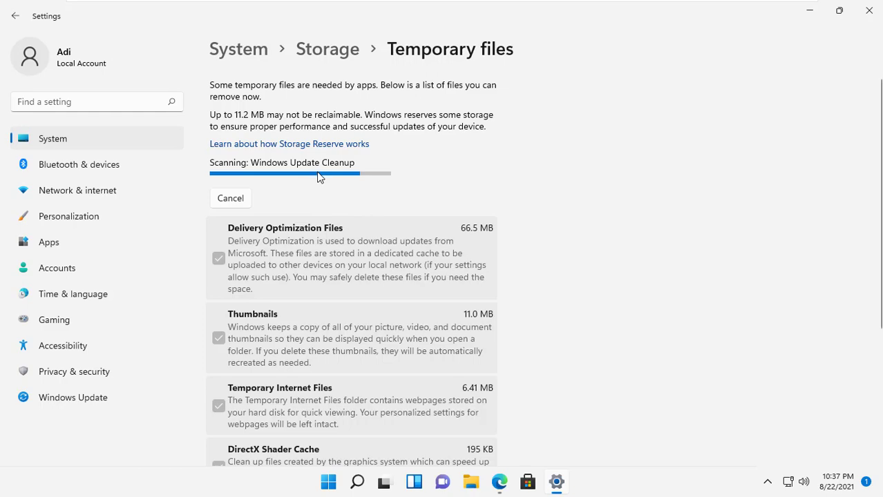
{"action": "scroll", "coordinate": [879, 208], "scroll_direction": "down", "scroll_amount": 3}
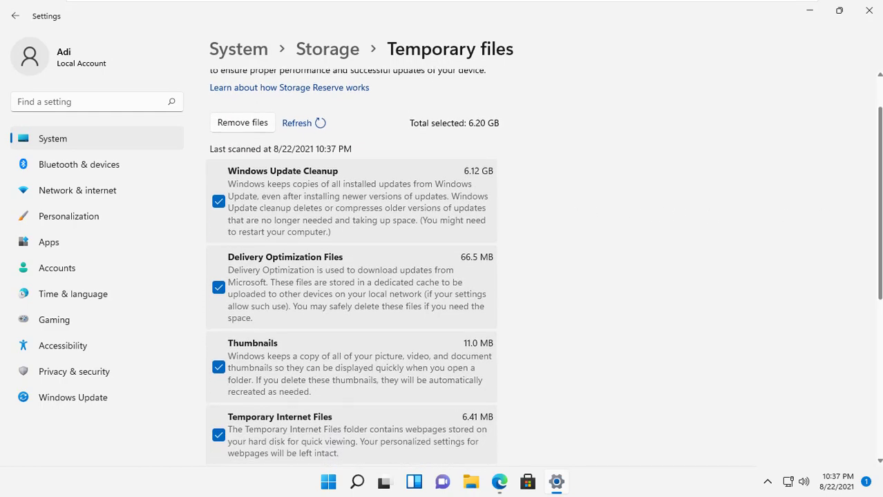
{"action": "scroll", "coordinate": [353, 276], "scroll_direction": "down", "scroll_amount": 2}
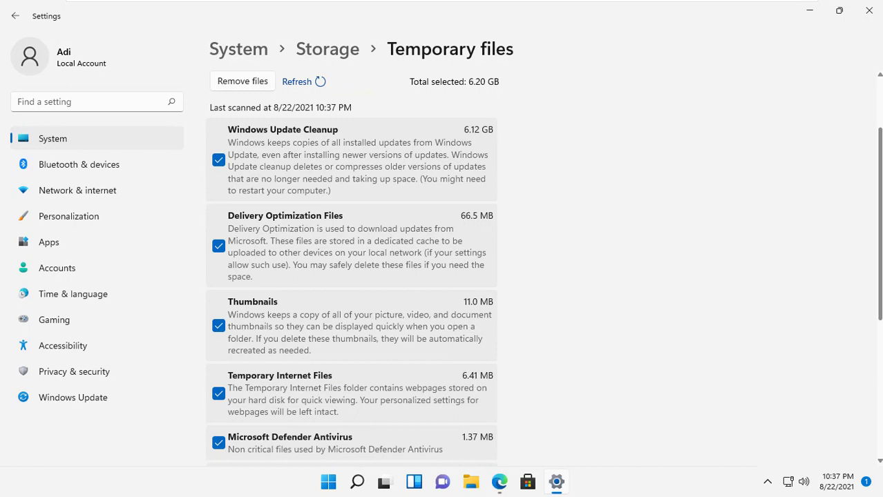
{"action": "scroll", "coordinate": [352, 277], "scroll_direction": "down", "scroll_amount": 2}
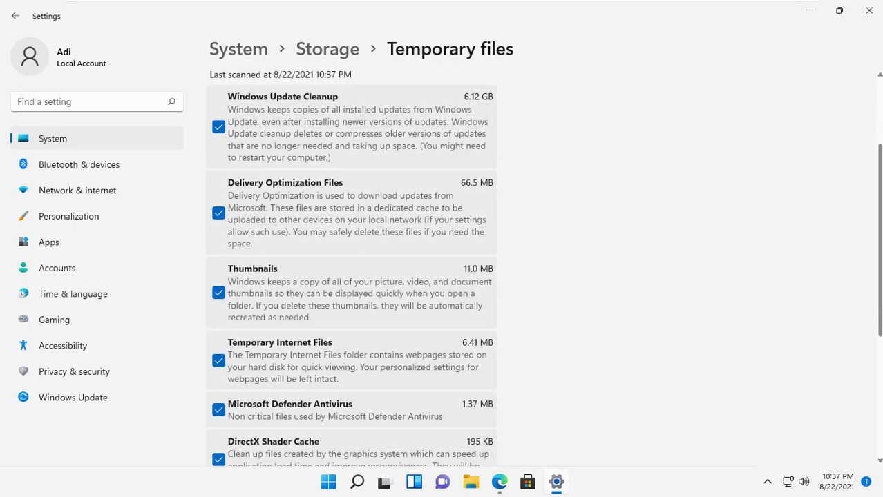
{"action": "scroll", "coordinate": [352, 277], "scroll_direction": "down", "scroll_amount": 2}
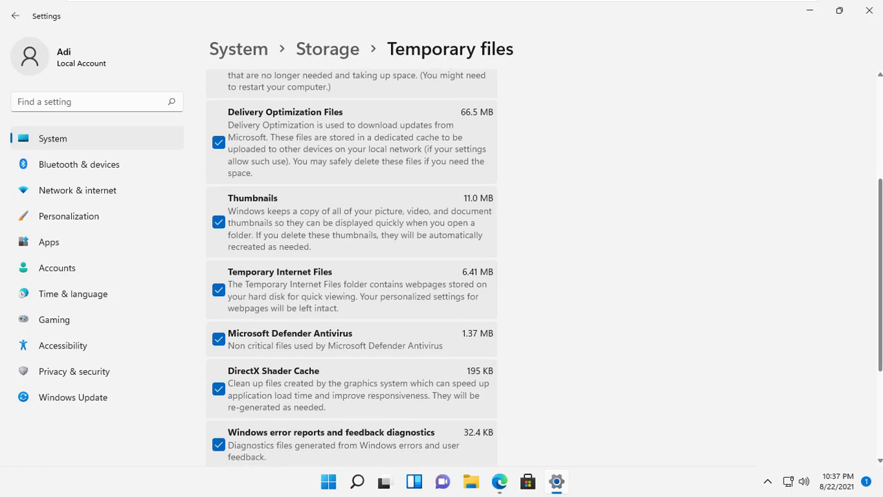
{"action": "scroll", "coordinate": [352, 276], "scroll_direction": "down", "scroll_amount": 2}
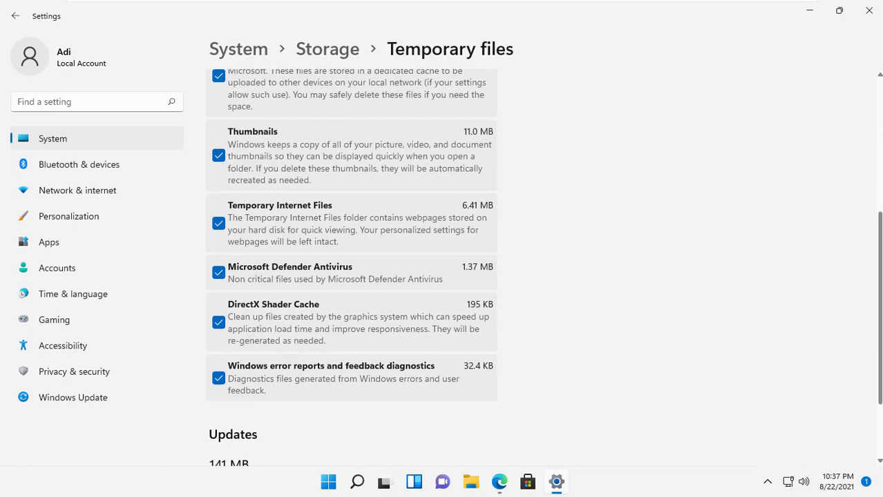
{"action": "scroll", "coordinate": [353, 276], "scroll_direction": "down", "scroll_amount": 1}
{"action": "scroll", "coordinate": [874, 201], "scroll_direction": "up", "scroll_amount": 4}
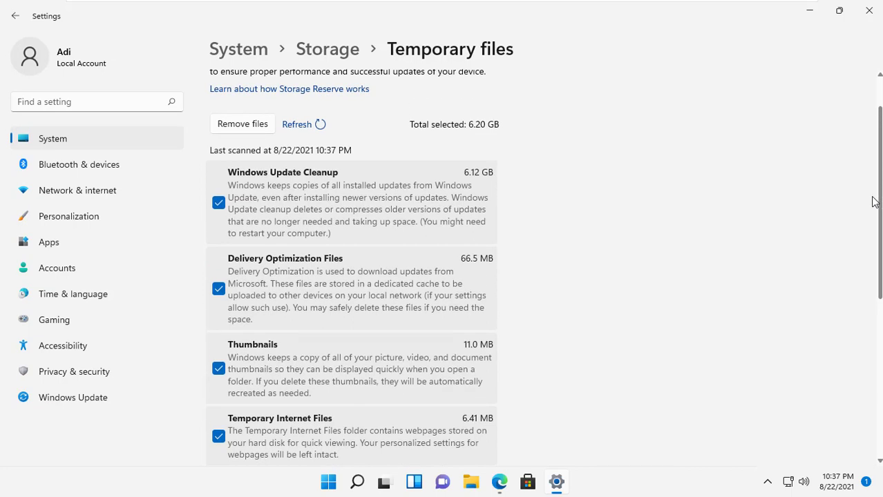
{"action": "left_click", "coordinate": [240, 125]}
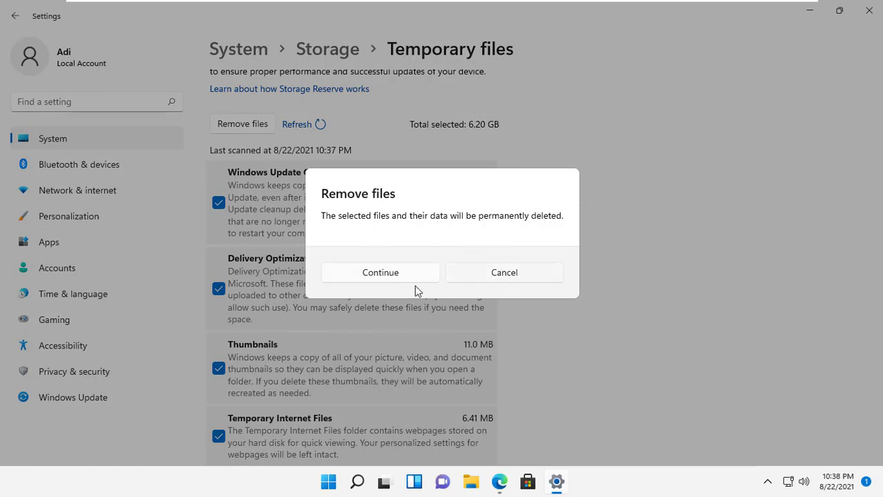
{"action": "left_click", "coordinate": [398, 277]}
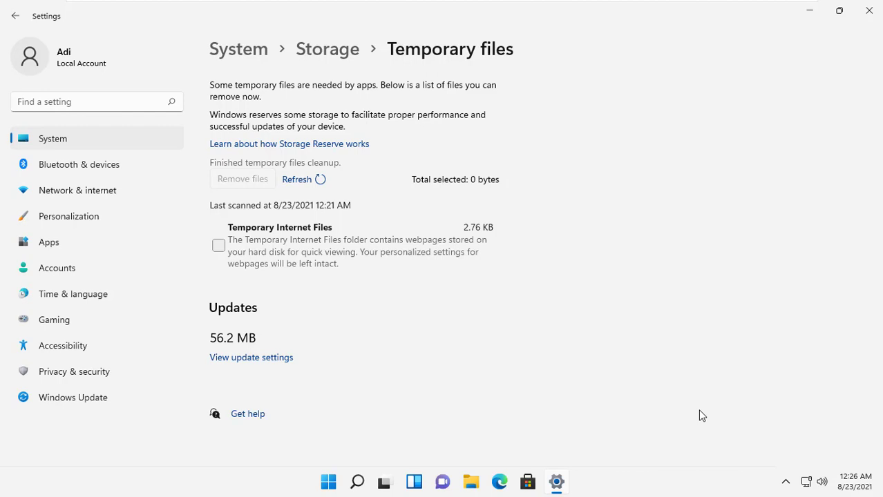
Turn on Storage Sense in the Storage settings and close Settings
{"action": "left_click", "coordinate": [320, 54]}
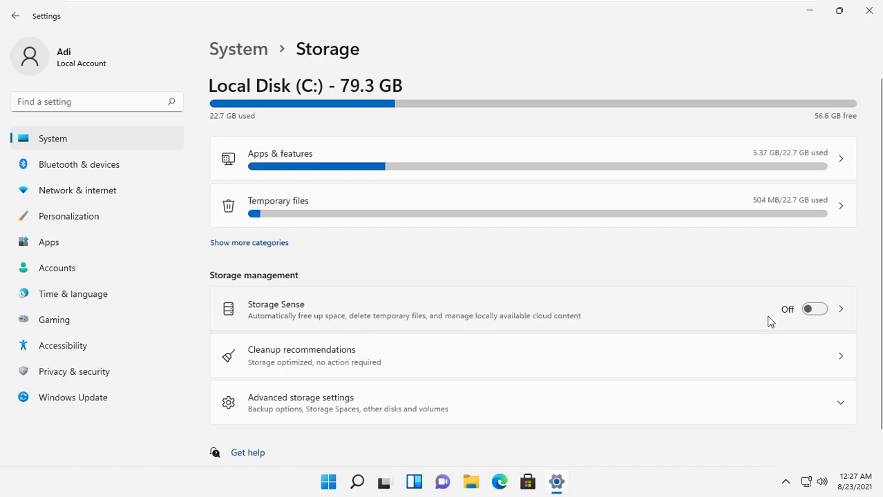
{"action": "left_click", "coordinate": [817, 311]}
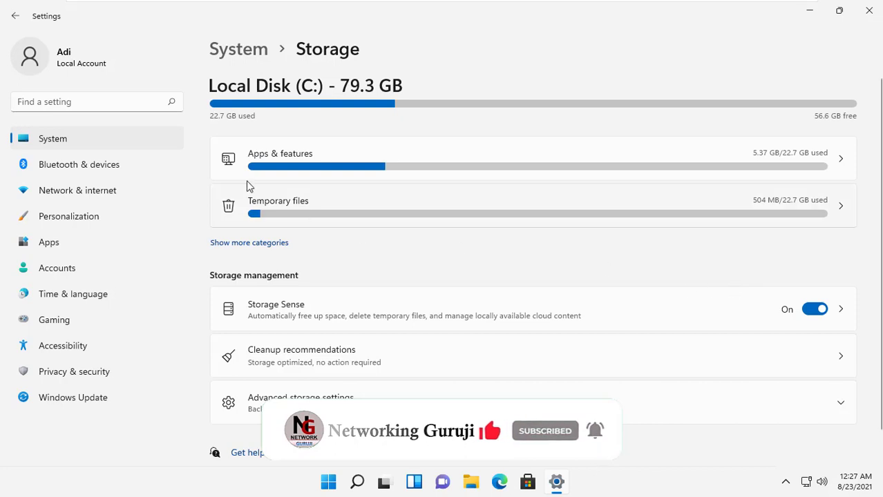
{"action": "left_click", "coordinate": [53, 139]}
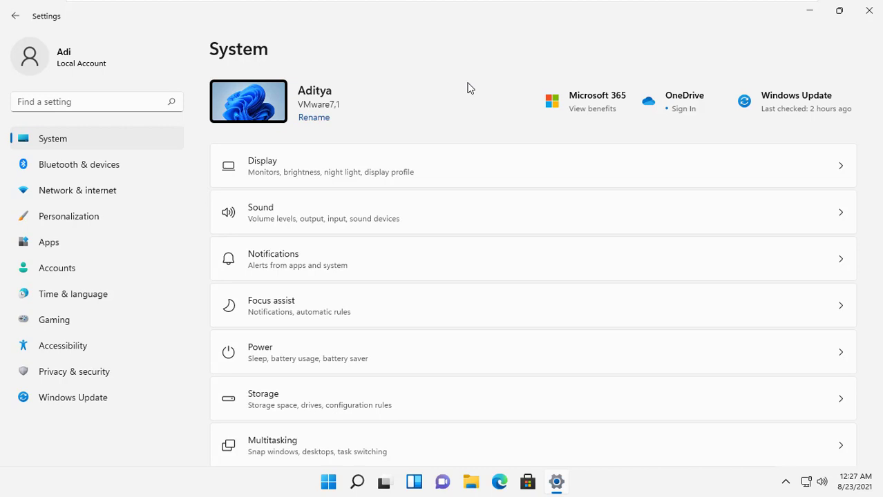
{"action": "left_click", "coordinate": [869, 11]}
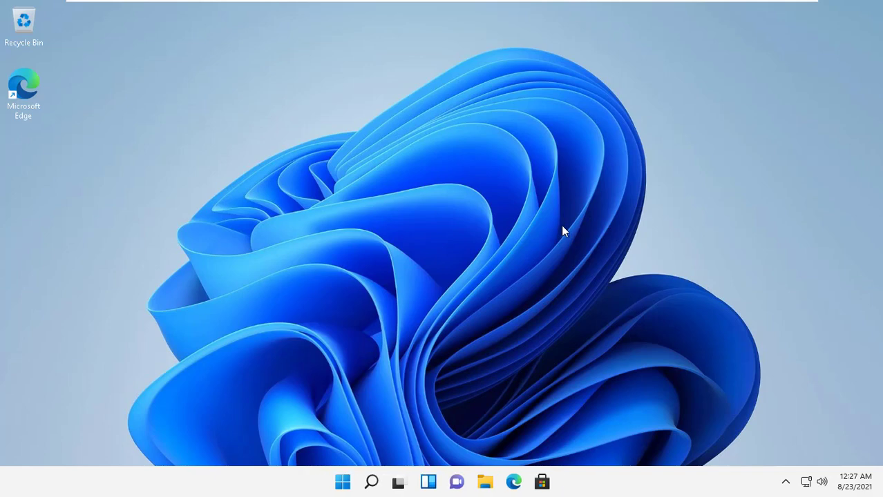
Open Task Manager in its detailed view and show the list of startup apps
{"action": "right_click", "coordinate": [343, 483]}
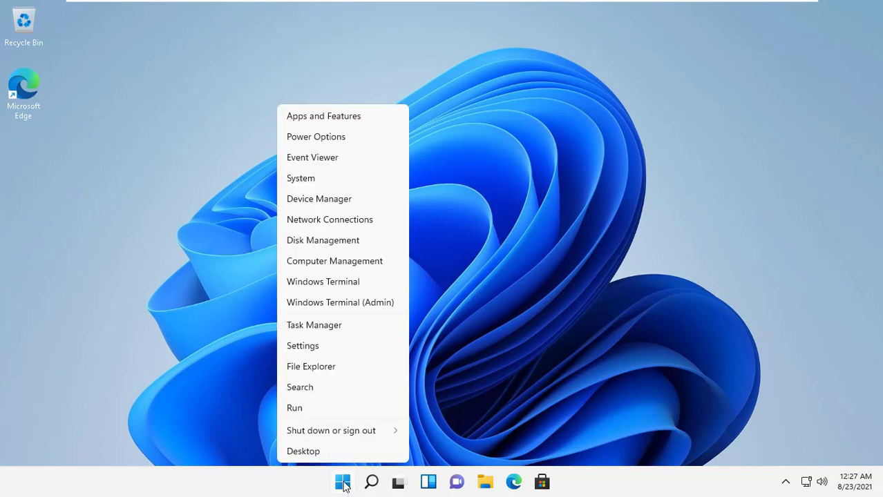
{"action": "left_click", "coordinate": [322, 326]}
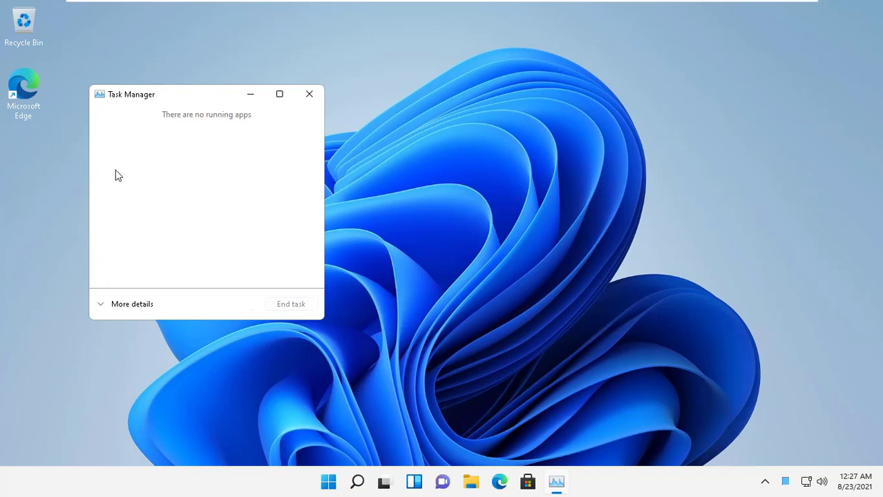
{"action": "left_click", "coordinate": [138, 308]}
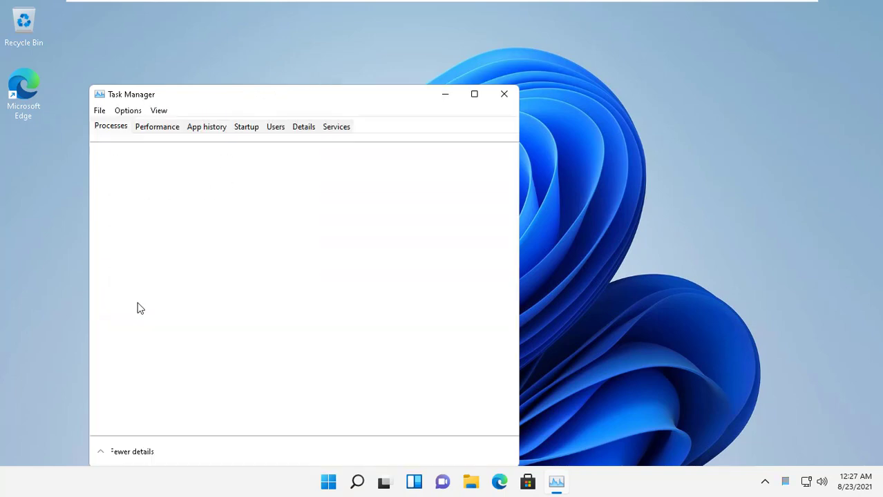
{"action": "left_click_drag", "start_coordinate": [256, 101], "coordinate": [314, 61]}
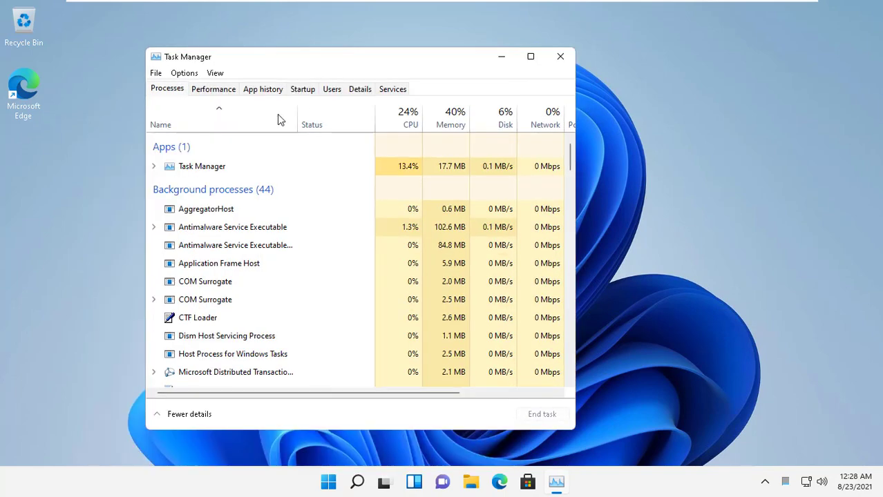
{"action": "left_click", "coordinate": [308, 93]}
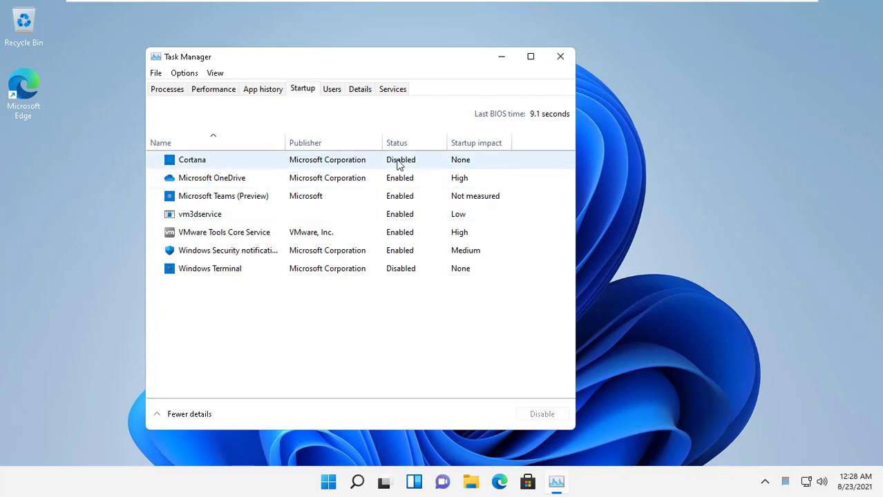
Enable the Cortana startup entry and disable it again
{"action": "right_click", "coordinate": [351, 166]}
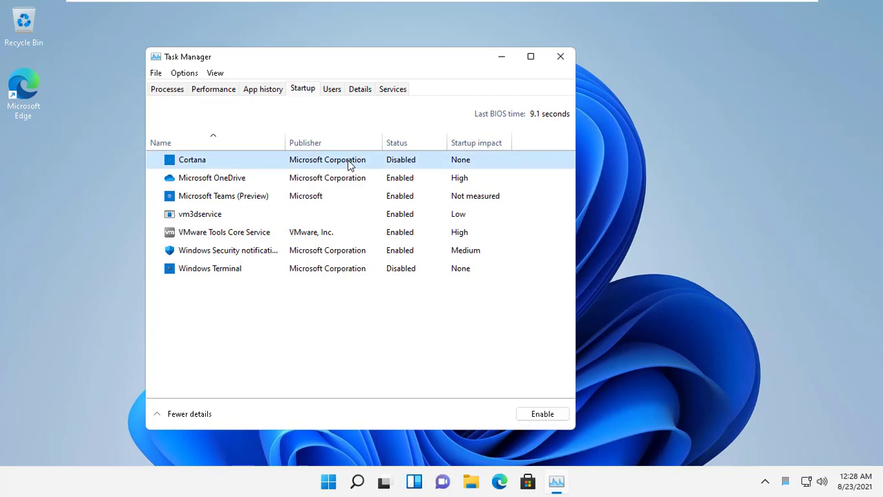
{"action": "left_click", "coordinate": [381, 169]}
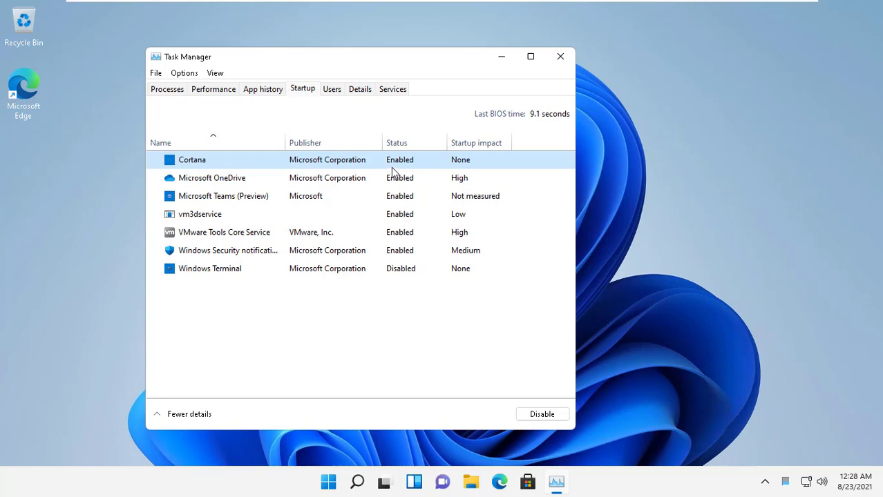
{"action": "right_click", "coordinate": [376, 166]}
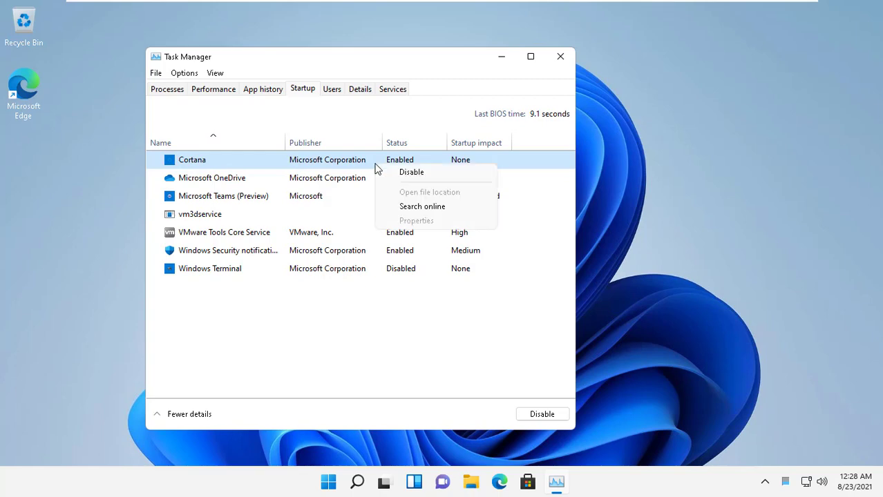
{"action": "left_click", "coordinate": [404, 173]}
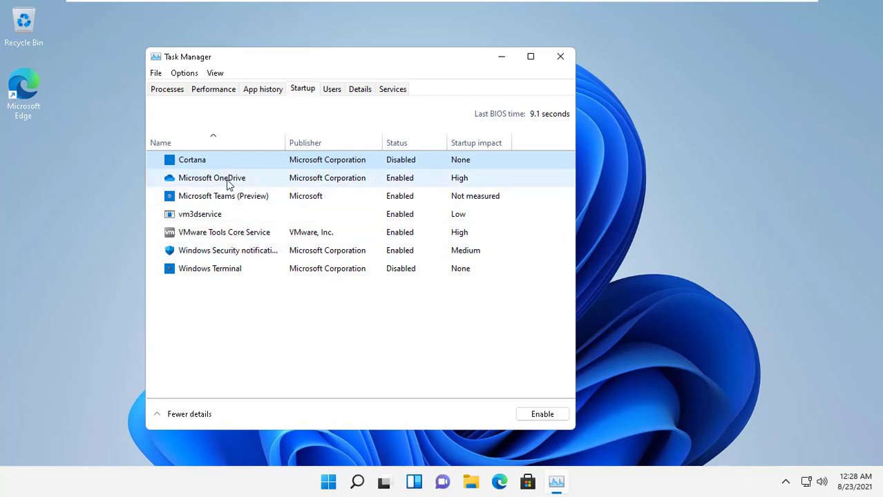
Disable Microsoft OneDrive from running at startup and close Task Manager
{"action": "left_click", "coordinate": [340, 185]}
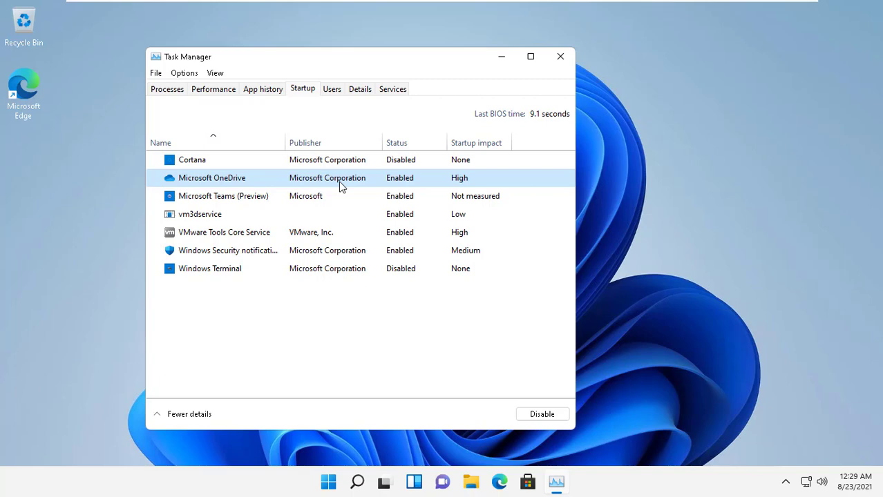
{"action": "right_click", "coordinate": [340, 185]}
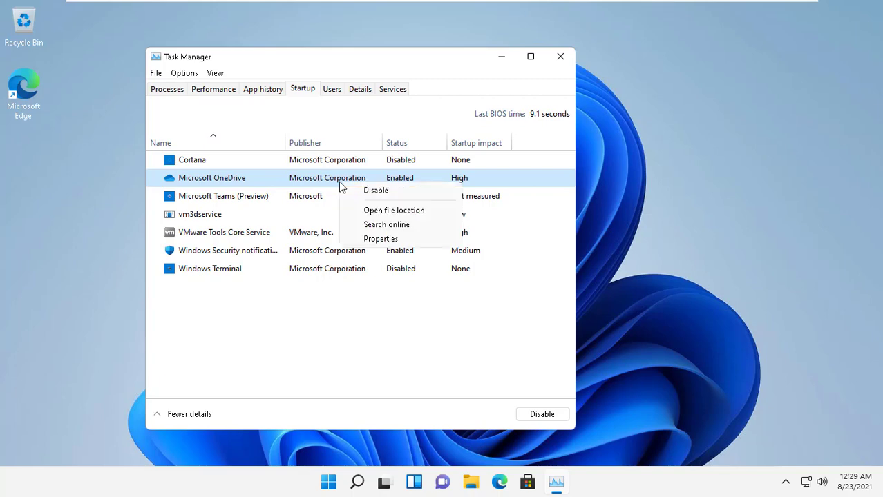
{"action": "left_click", "coordinate": [372, 192]}
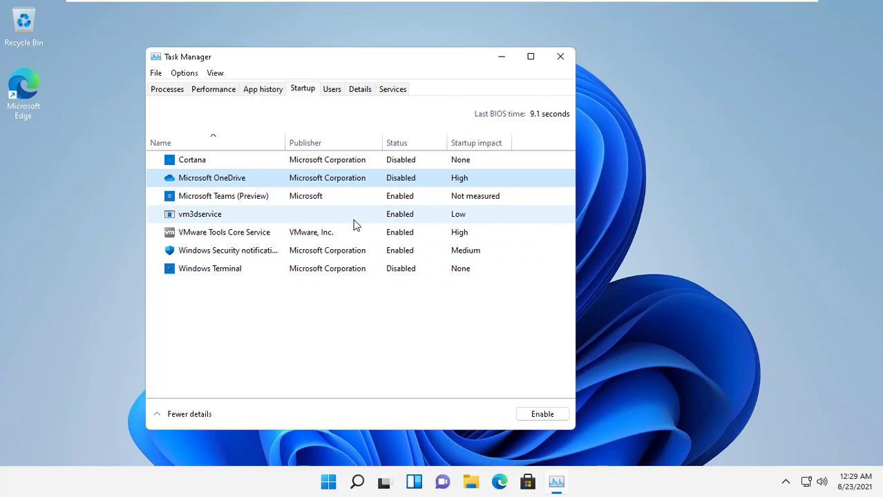
{"action": "left_click", "coordinate": [556, 58]}
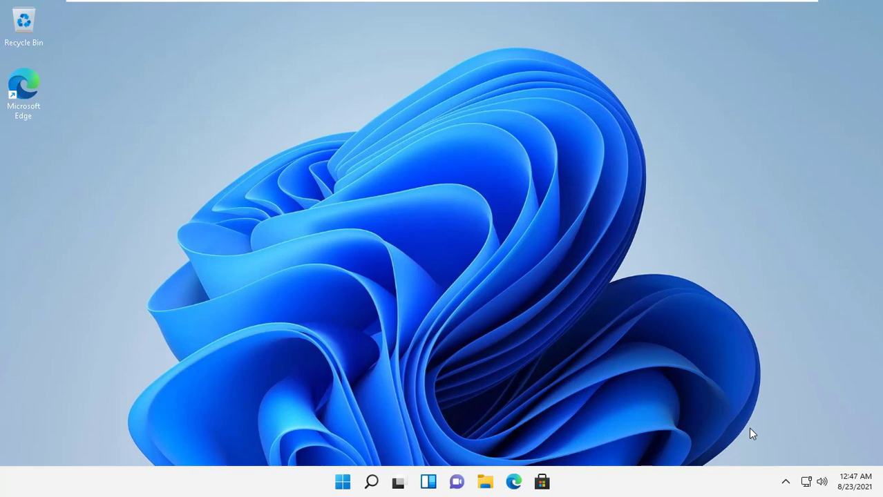
Find and open Defragment and Optimize Drives, optimize the C: drive, and close the tool
{"action": "left_click", "coordinate": [371, 482]}
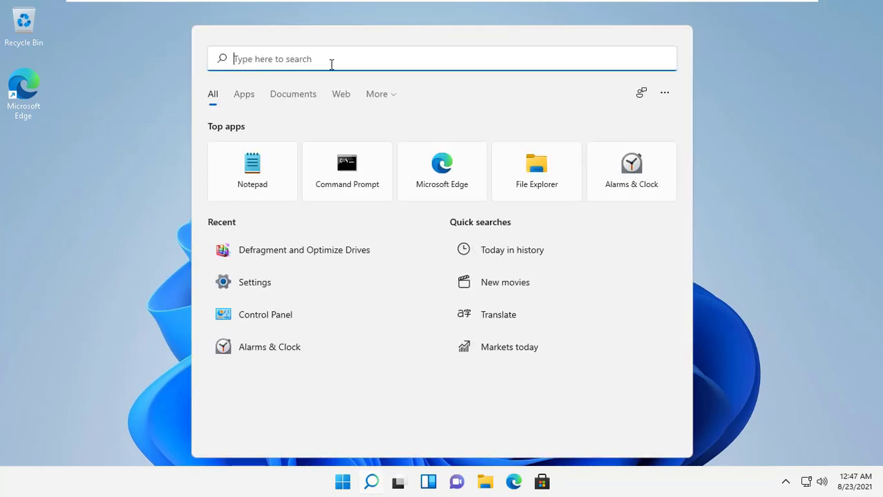
{"action": "type", "text": "de"}
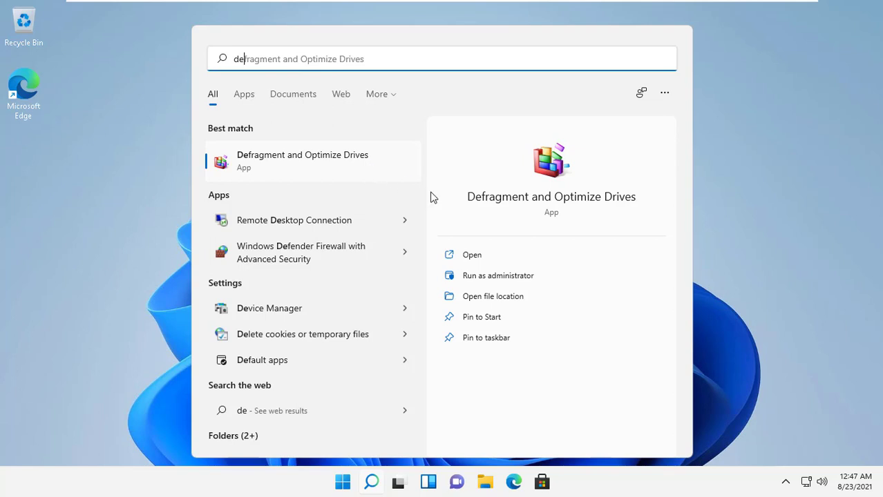
{"action": "left_click", "coordinate": [472, 256]}
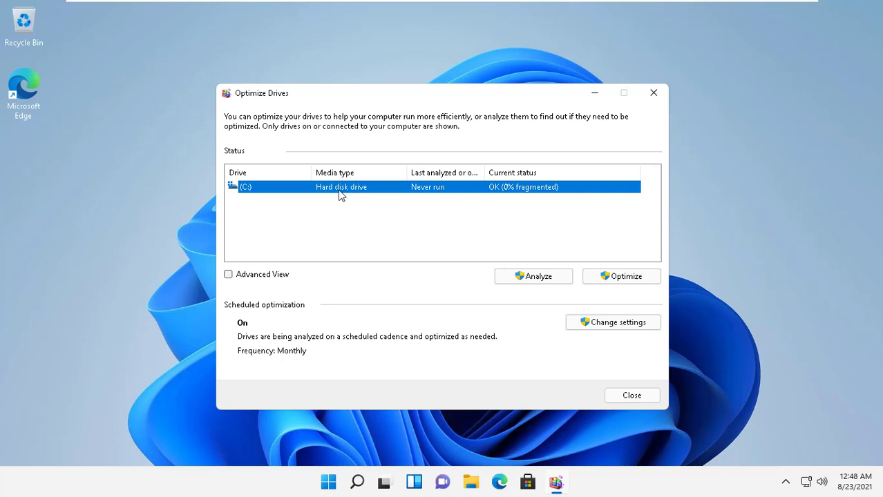
{"action": "left_click", "coordinate": [633, 277]}
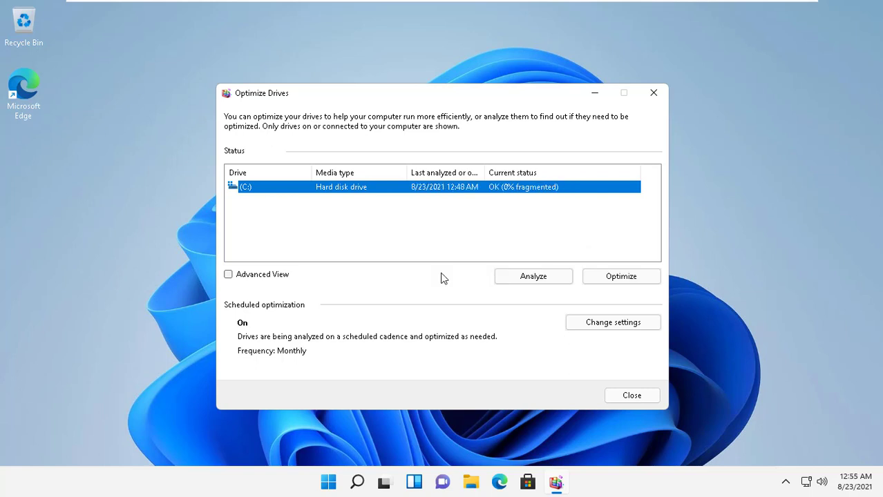
{"action": "left_click", "coordinate": [638, 396]}
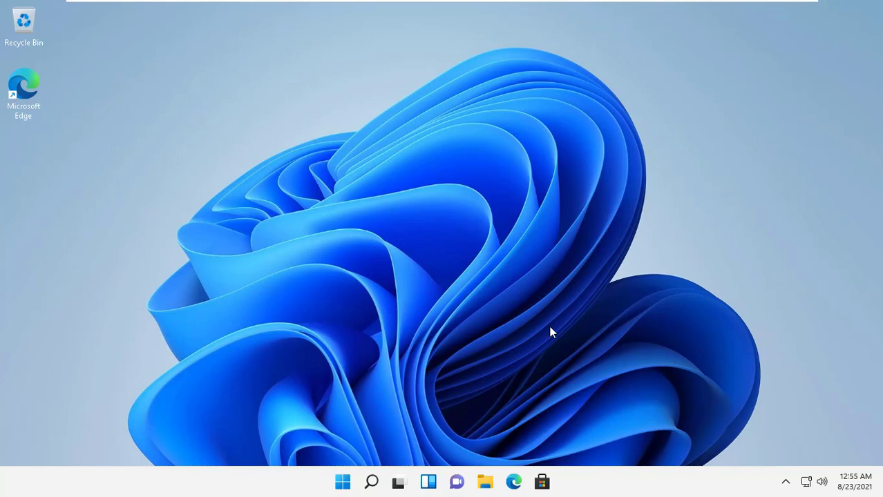
Open Disk Cleanup from the properties of Local Disk (C:) in File Explorer and close the File Explorer window
{"action": "left_click", "coordinate": [487, 483]}
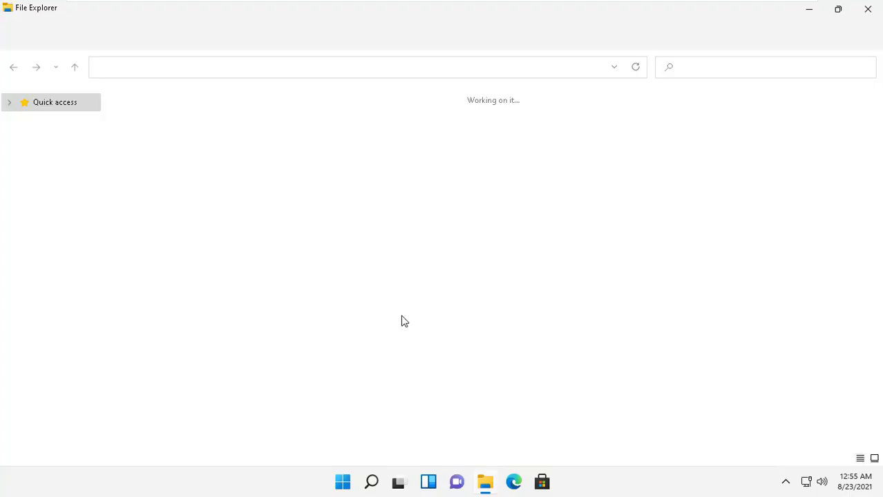
{"action": "left_click", "coordinate": [56, 280]}
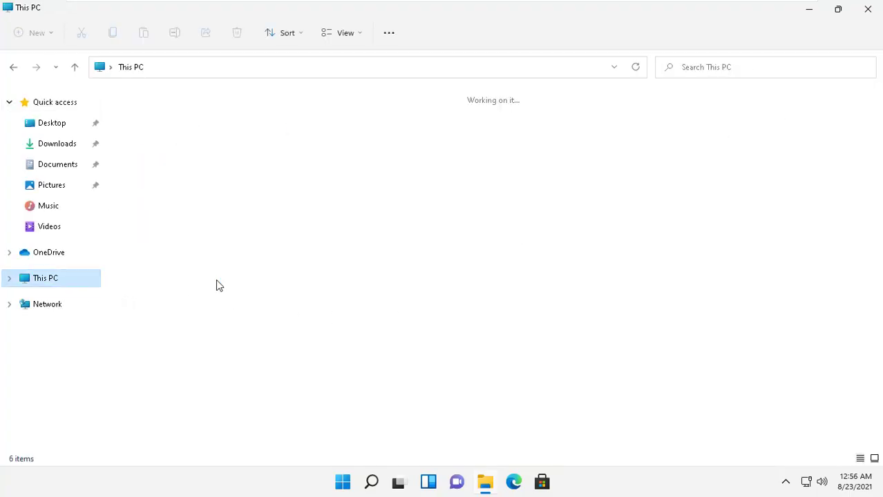
{"action": "left_click", "coordinate": [218, 284]}
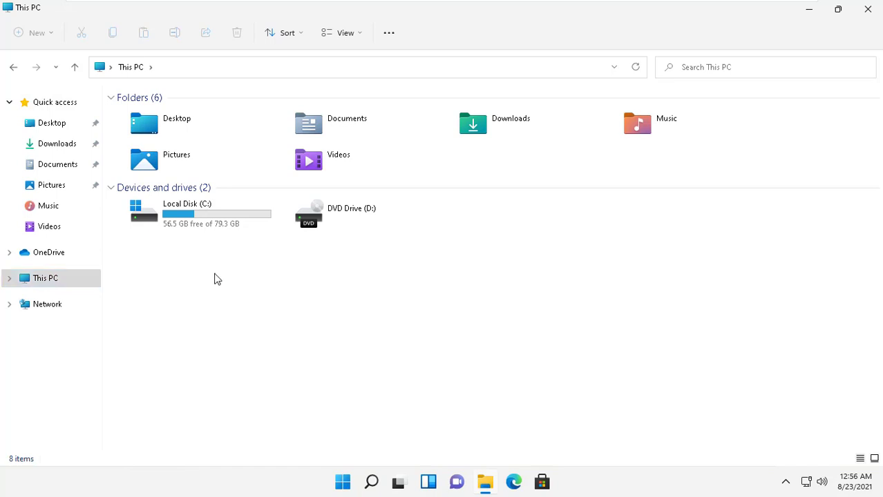
{"action": "left_click", "coordinate": [201, 219]}
{"action": "right_click", "coordinate": [201, 219]}
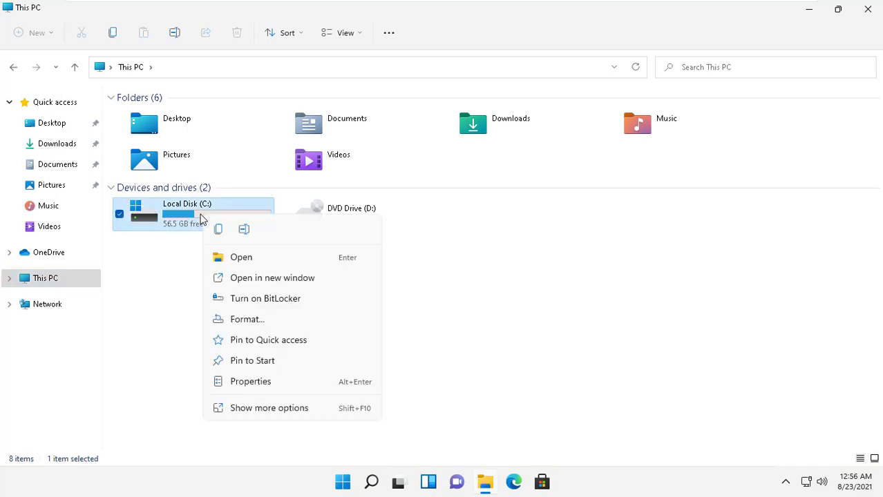
{"action": "left_click", "coordinate": [260, 389]}
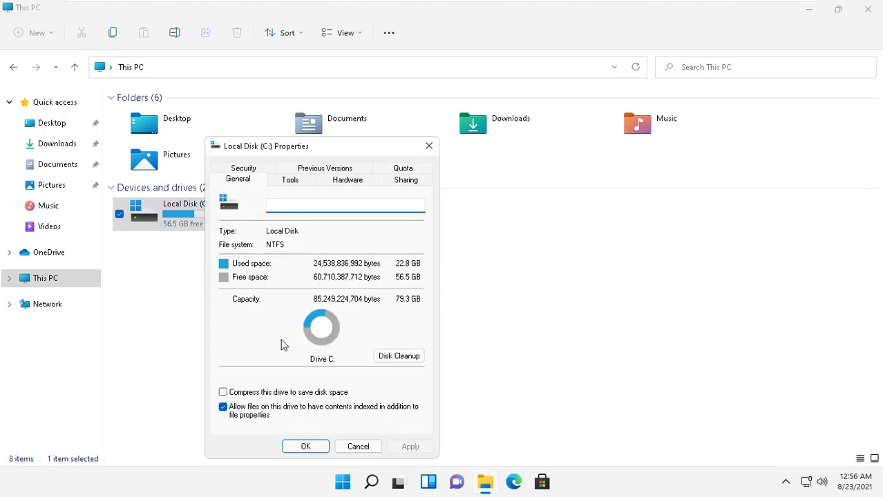
{"action": "left_click", "coordinate": [406, 361]}
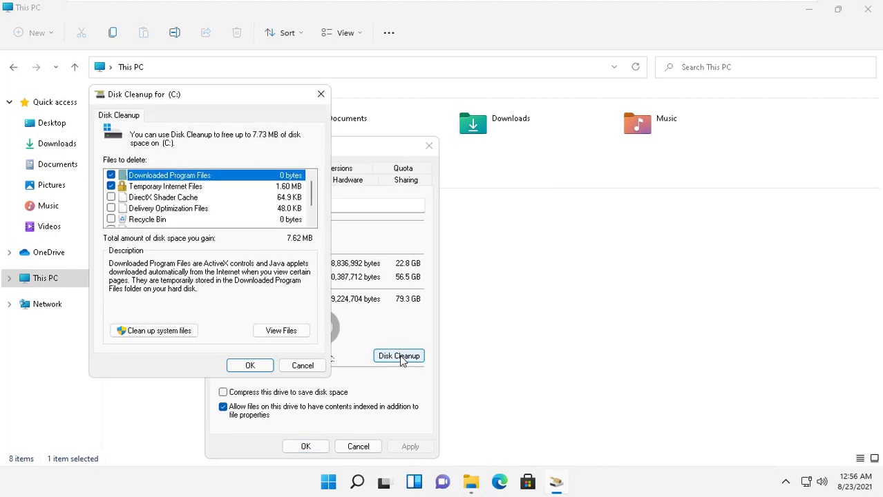
{"action": "left_click", "coordinate": [874, 7]}
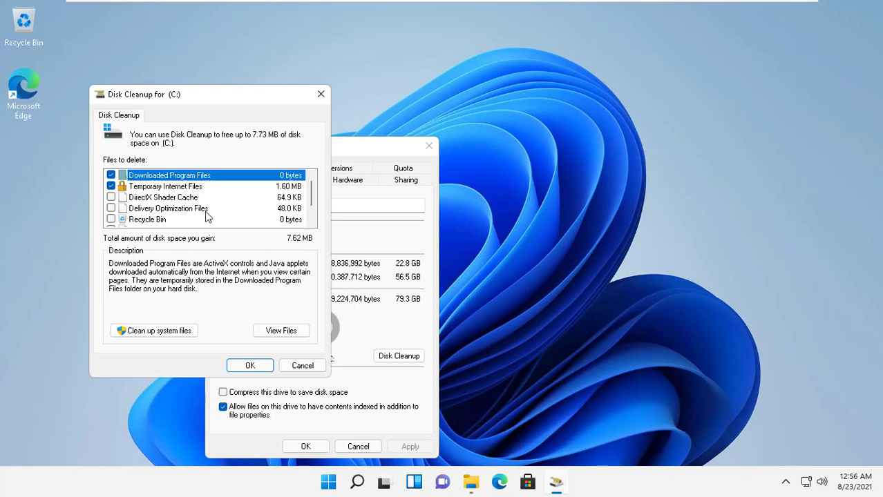
Add DirectX Shader Cache, Delivery Optimization Files, Recycle Bin and Temporary files to the cleanup selection and permanently delete the selected files
{"action": "left_click", "coordinate": [112, 198]}
{"action": "left_click", "coordinate": [111, 208]}
{"action": "left_click", "coordinate": [112, 220]}
{"action": "left_click", "coordinate": [312, 222]}
{"action": "left_click", "coordinate": [311, 222]}
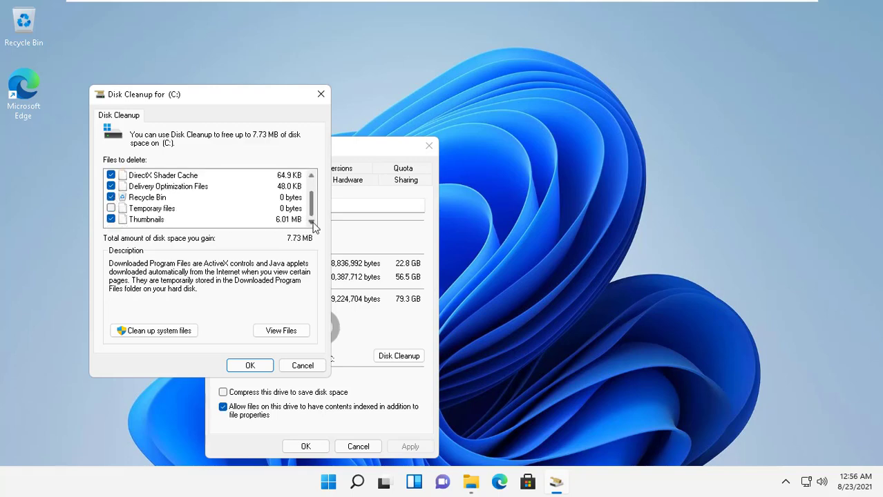
{"action": "left_click", "coordinate": [111, 209]}
{"action": "left_click", "coordinate": [250, 366]}
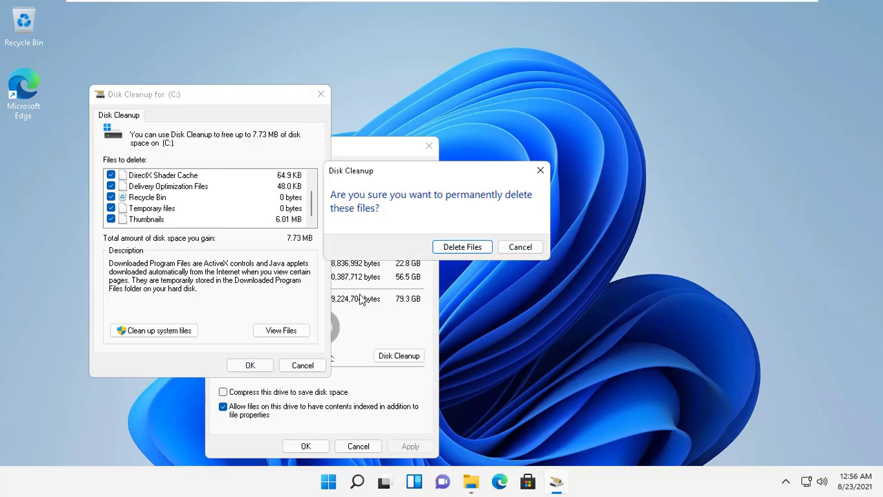
{"action": "left_click", "coordinate": [461, 247]}
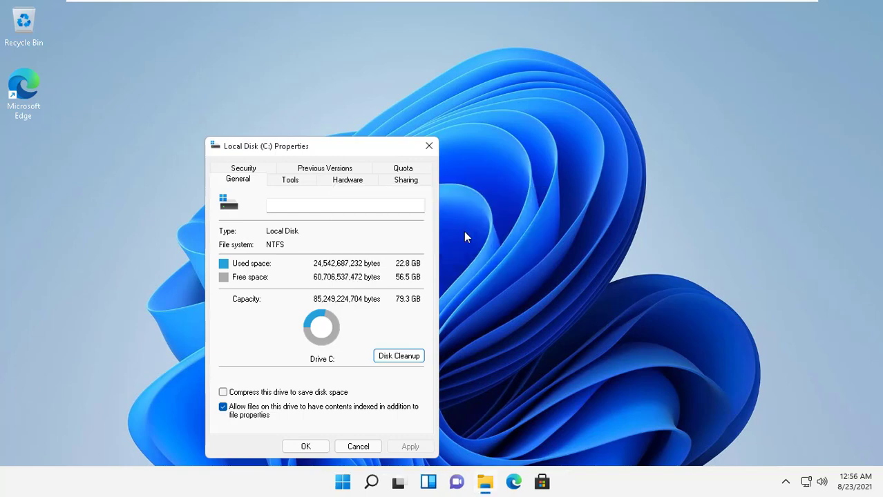
Run Disk Cleanup for the C: drive again and switch it to cleaning up system files
{"action": "left_click", "coordinate": [399, 356]}
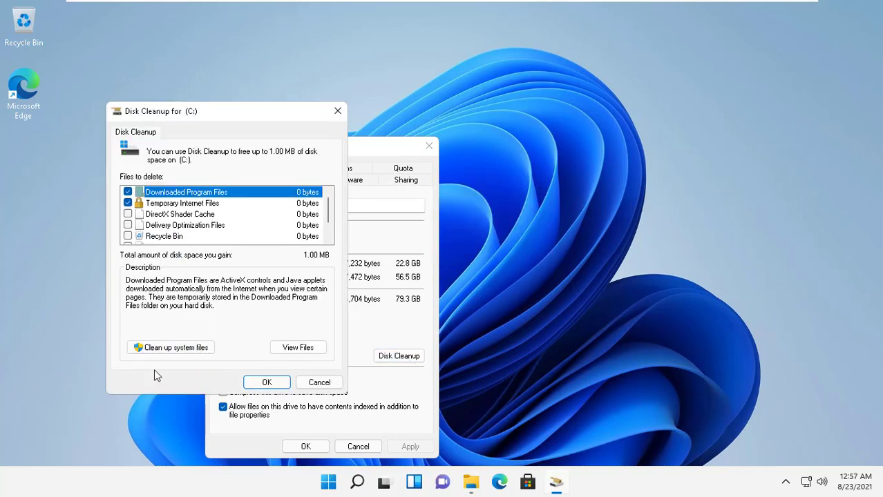
{"action": "left_click", "coordinate": [175, 349]}
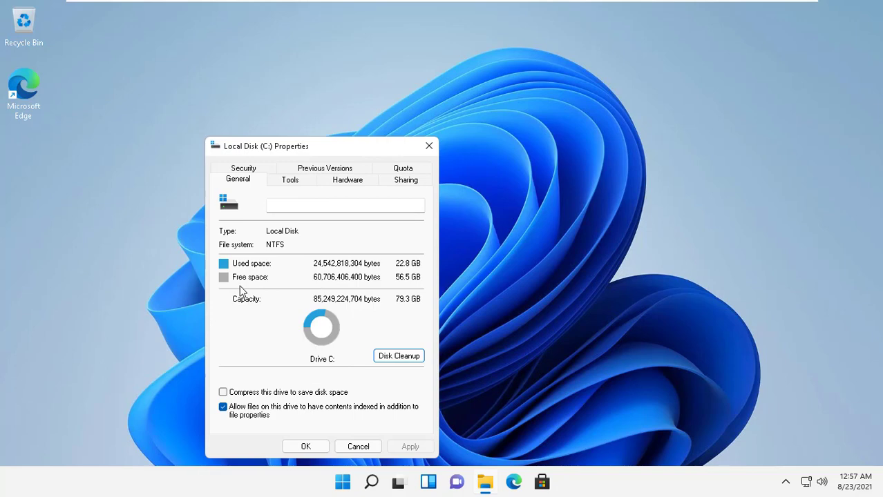
{"action": "left_click", "coordinate": [495, 200]}
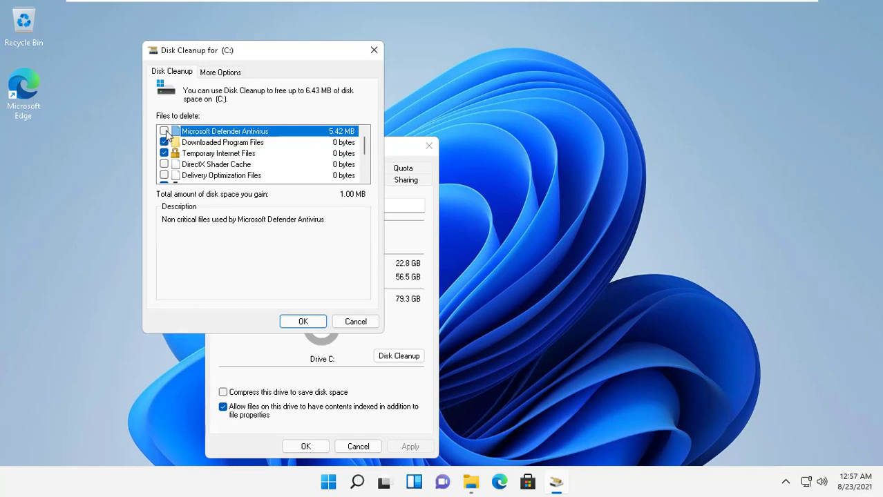
Mark Microsoft Defender Antivirus, DirectX Shader Cache, Delivery Optimization Files, Language Resource Files, Recycle Bin and Temporary files for deletion
{"action": "left_click", "coordinate": [164, 132]}
{"action": "left_click", "coordinate": [165, 164]}
{"action": "left_click", "coordinate": [165, 175]}
{"action": "left_click", "coordinate": [364, 178]}
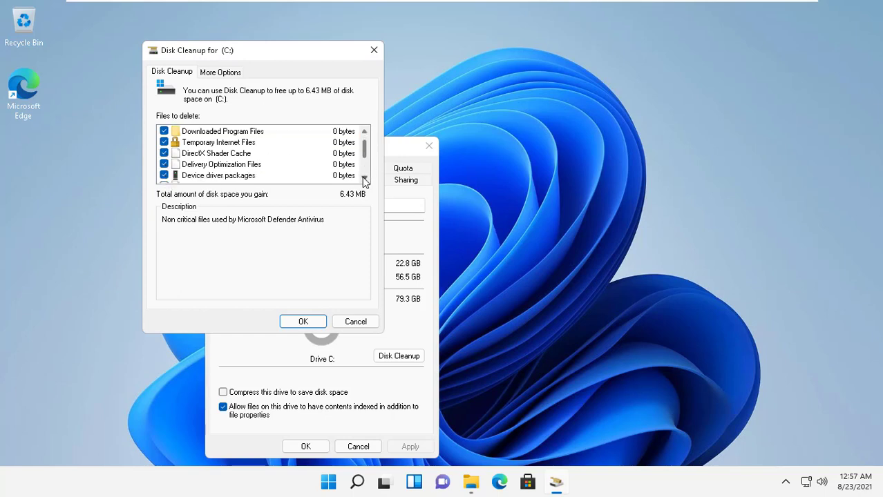
{"action": "left_click", "coordinate": [365, 178]}
{"action": "left_click", "coordinate": [364, 179]}
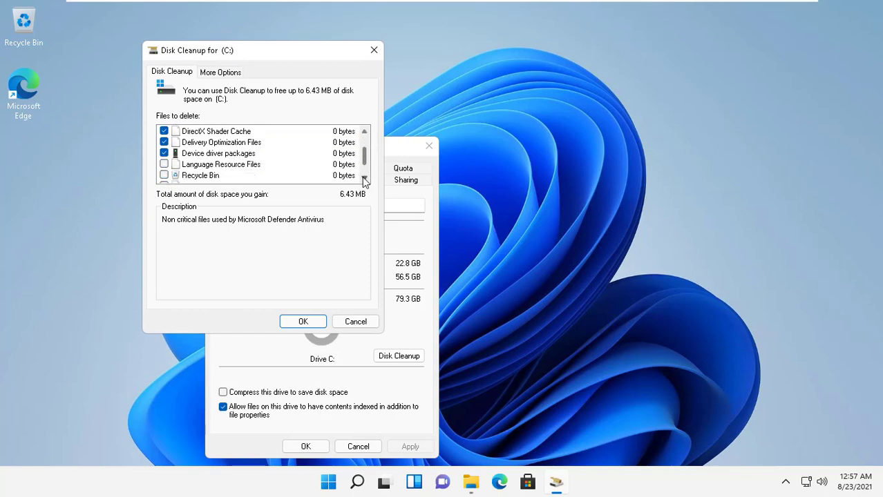
{"action": "left_click", "coordinate": [165, 164]}
{"action": "left_click", "coordinate": [165, 175]}
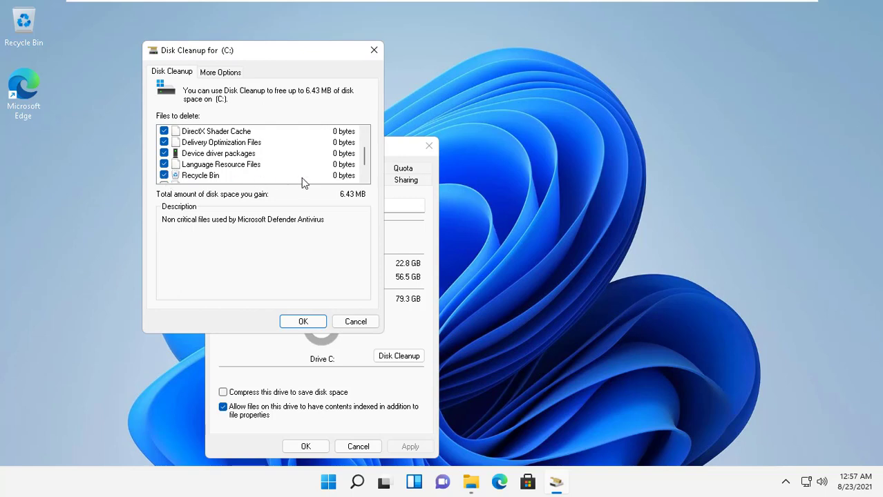
{"action": "left_click", "coordinate": [364, 179]}
{"action": "left_click", "coordinate": [364, 179]}
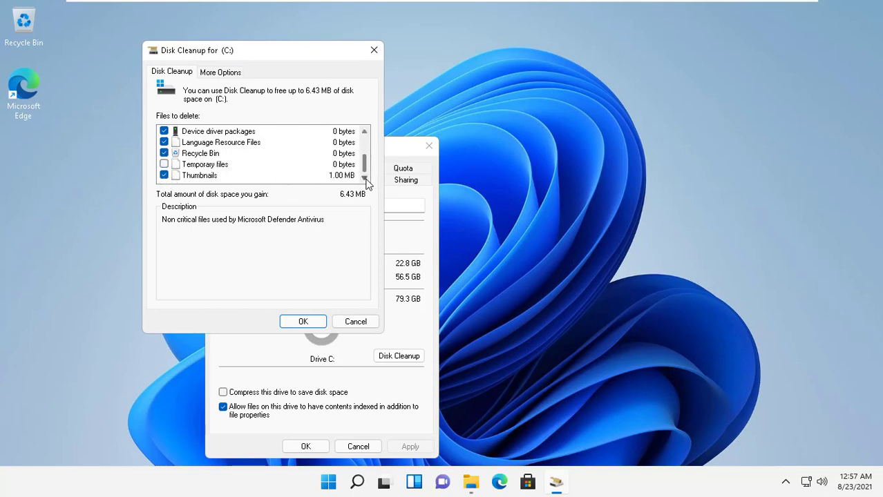
{"action": "left_click", "coordinate": [164, 164]}
Permanently delete the marked system files and close the C: drive's properties
{"action": "left_click_drag", "start_coordinate": [369, 170], "coordinate": [372, 137]}
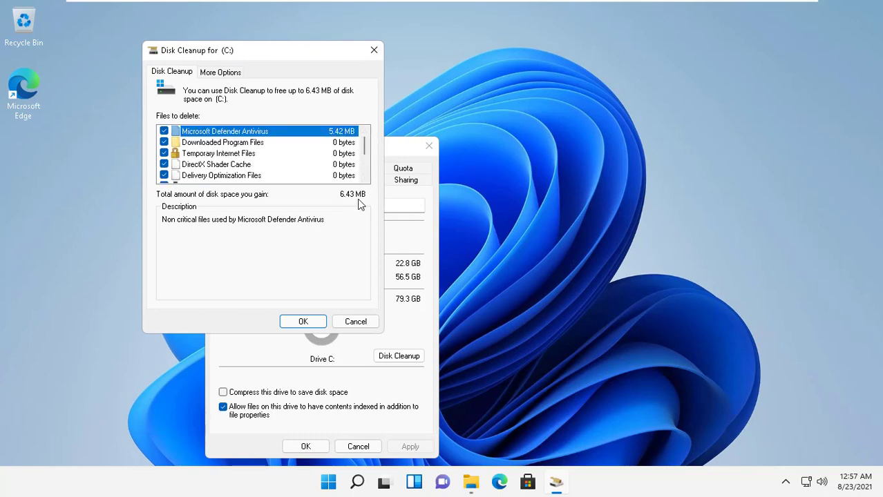
{"action": "left_click", "coordinate": [310, 322]}
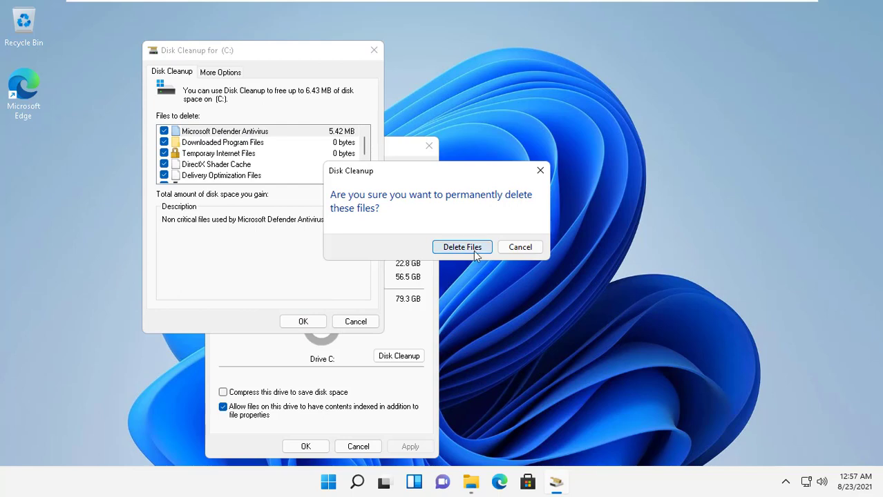
{"action": "left_click", "coordinate": [472, 250]}
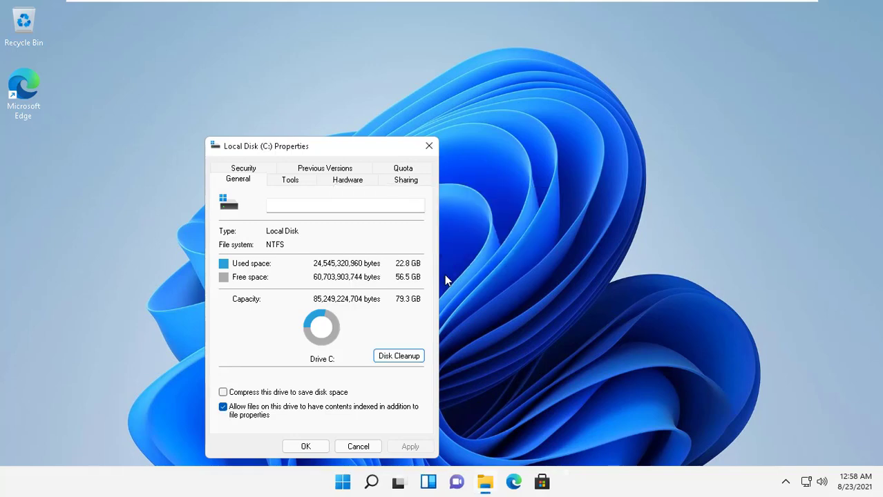
{"action": "left_click", "coordinate": [307, 447]}
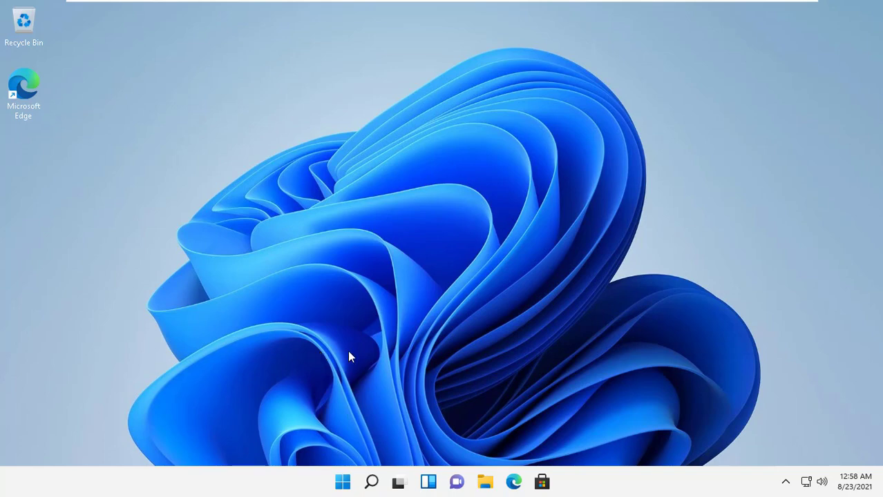
Open Settings and go to the Device usage page of the Personalization settings
{"action": "left_click", "coordinate": [372, 482]}
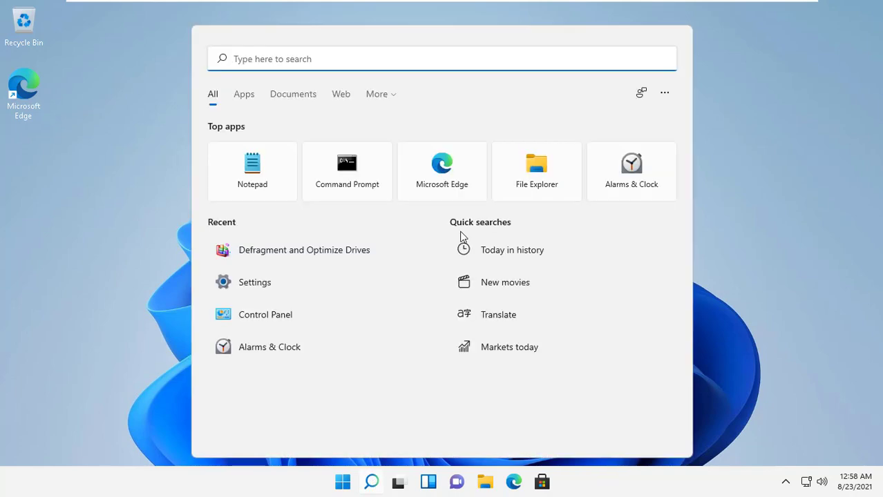
{"action": "left_click", "coordinate": [280, 290]}
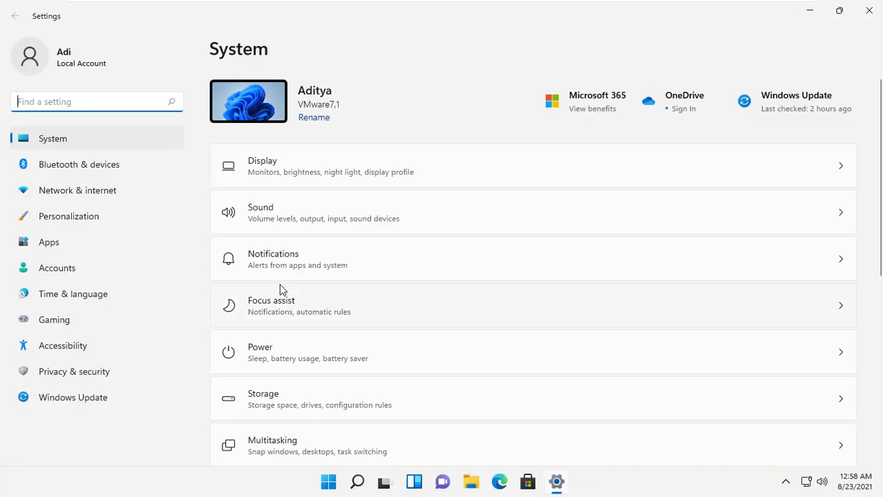
{"action": "left_click", "coordinate": [121, 229]}
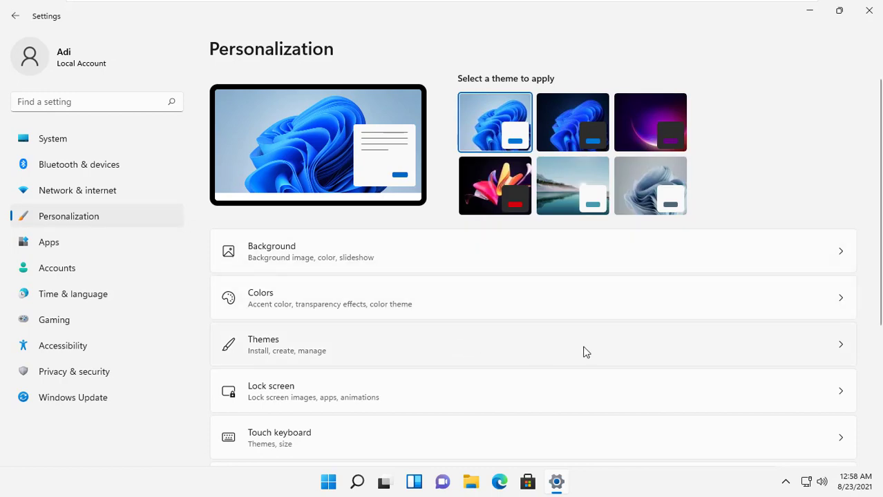
{"action": "left_click_drag", "start_coordinate": [880, 201], "coordinate": [880, 358]}
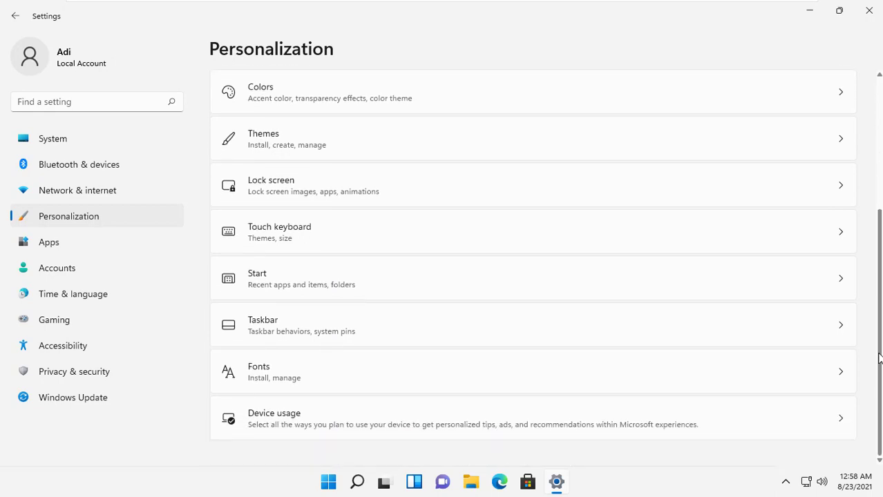
{"action": "left_click", "coordinate": [299, 429]}
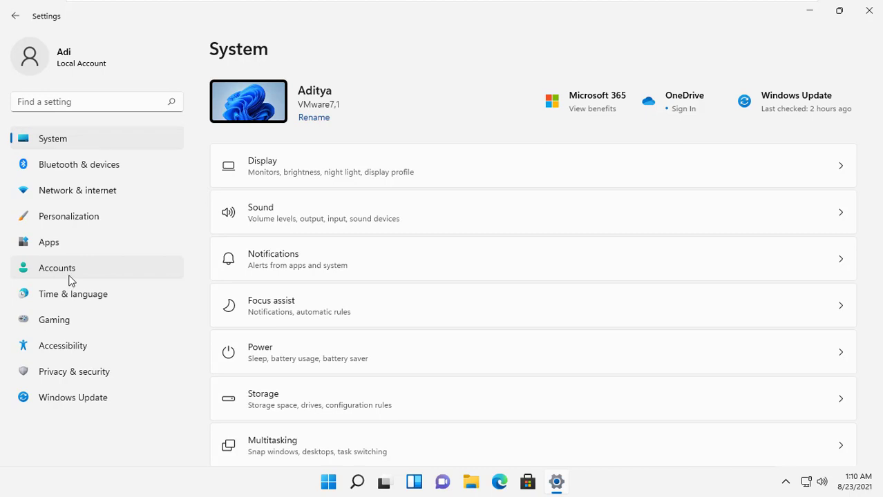
Turn off Microsoft Teams (Preview) in the Startup Apps settings and check the rest of the list
{"action": "left_click", "coordinate": [59, 245]}
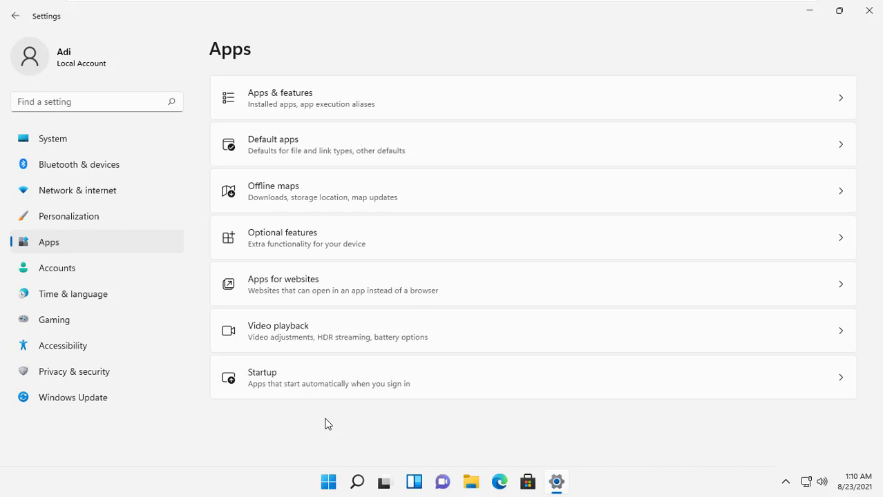
{"action": "left_click", "coordinate": [301, 386]}
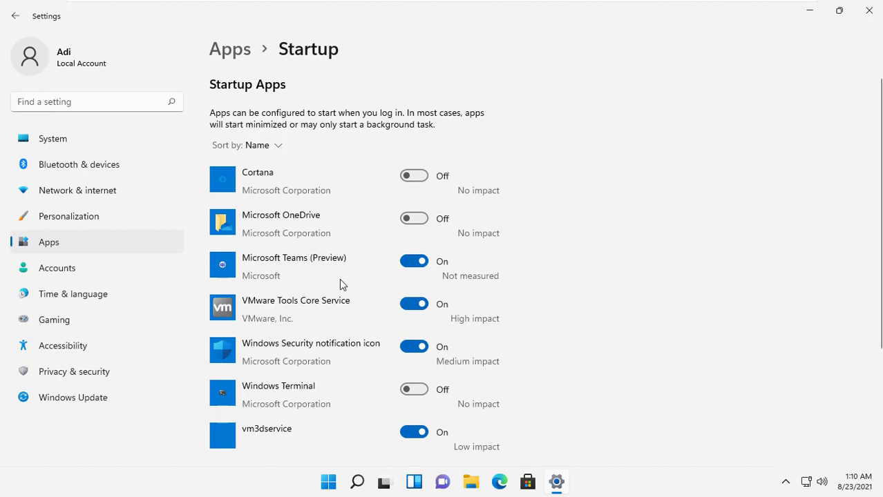
{"action": "left_click", "coordinate": [417, 267]}
{"action": "scroll", "coordinate": [545, 261], "scroll_direction": "down", "scroll_amount": 3}
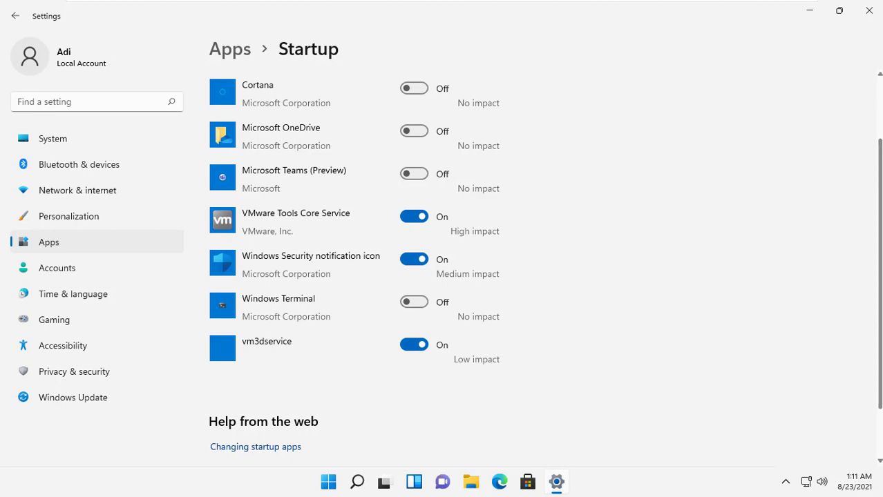
{"action": "scroll", "coordinate": [875, 216], "scroll_direction": "up", "scroll_amount": 3}
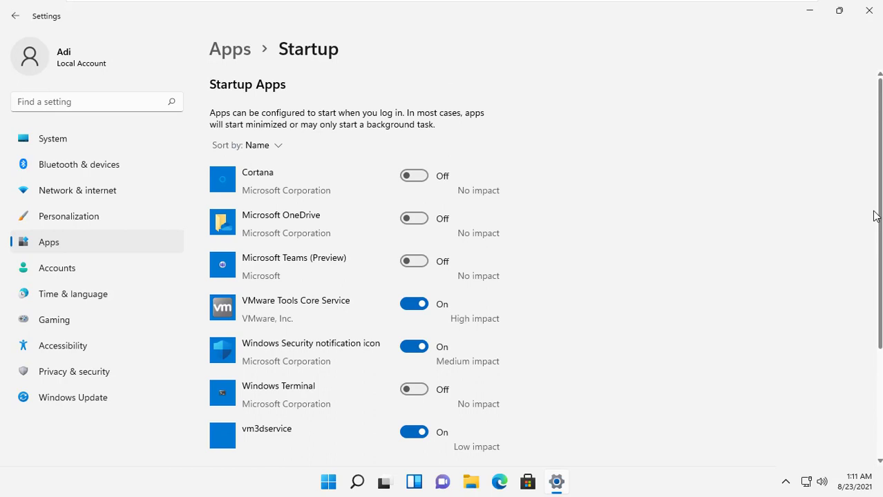
In the Offline maps settings, turn off downloads over metered connections and disable automatic map updates
{"action": "left_click", "coordinate": [158, 244]}
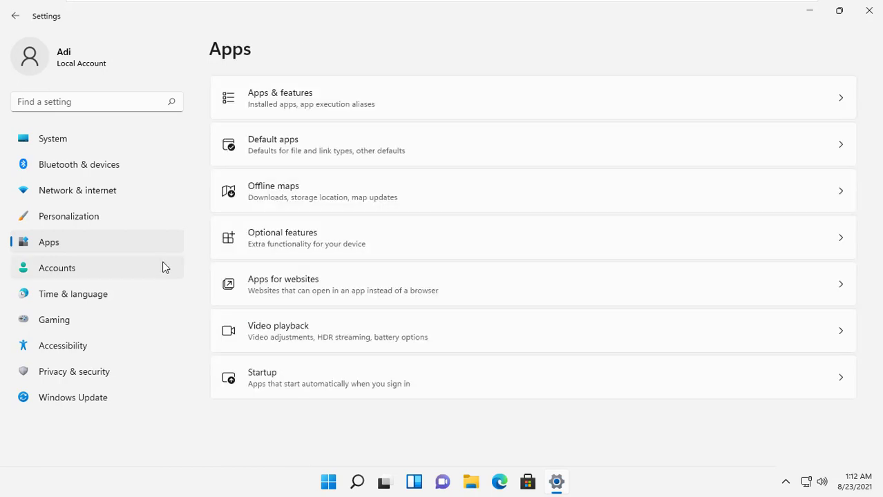
{"action": "left_click", "coordinate": [314, 207]}
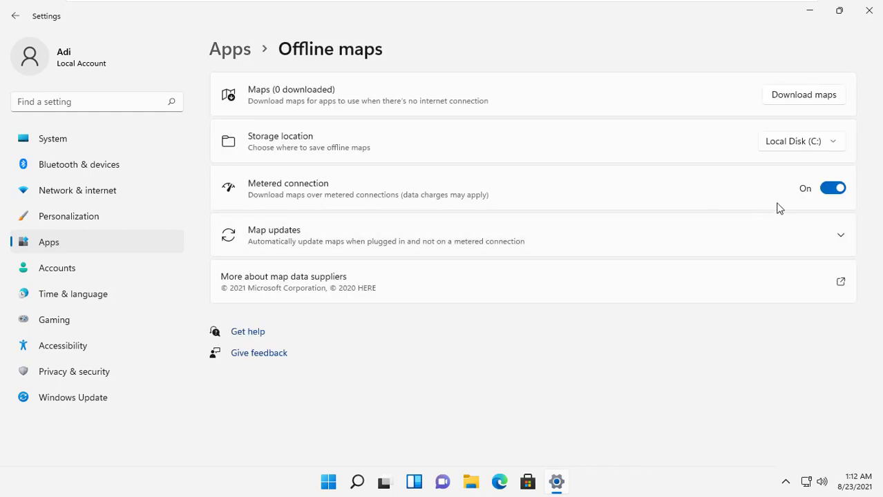
{"action": "left_click", "coordinate": [830, 196]}
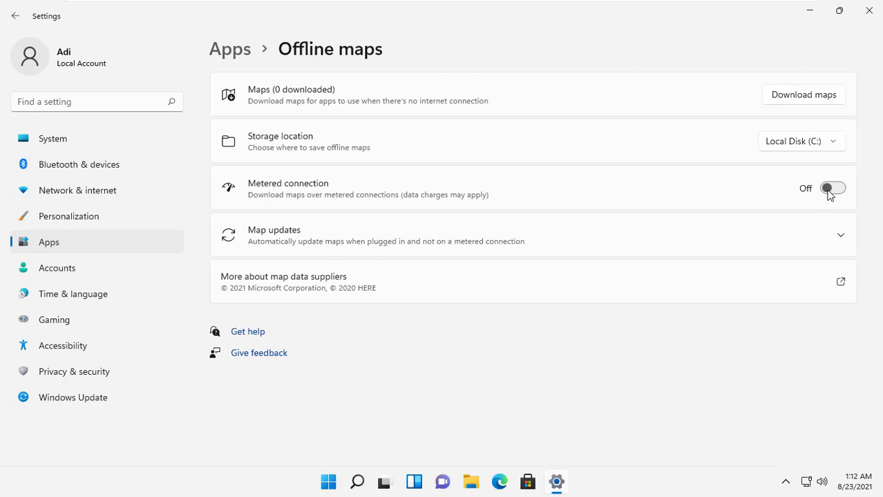
{"action": "left_click", "coordinate": [841, 239]}
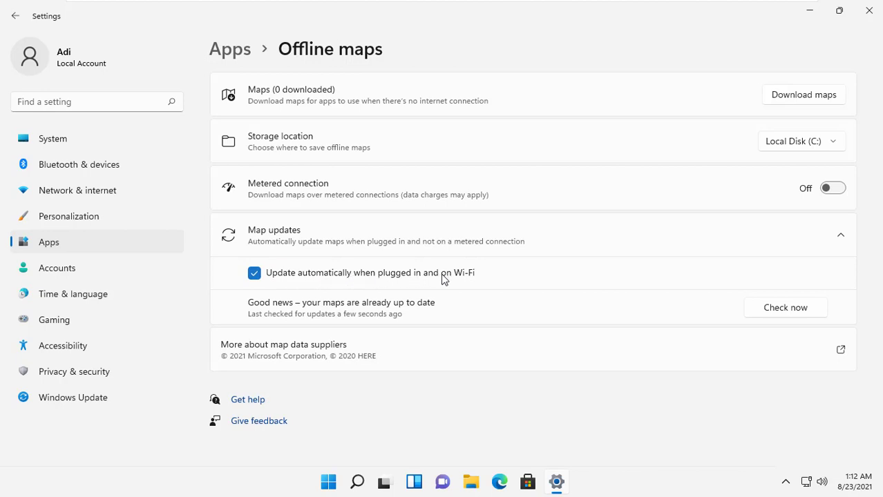
{"action": "left_click", "coordinate": [253, 274]}
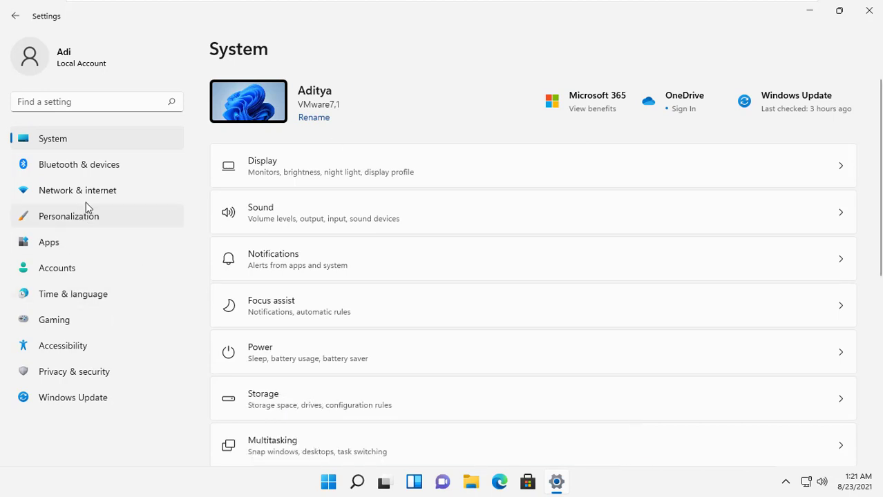
Check the Find my device page in the Privacy & security settings and return to the overview
{"action": "left_click", "coordinate": [84, 377]}
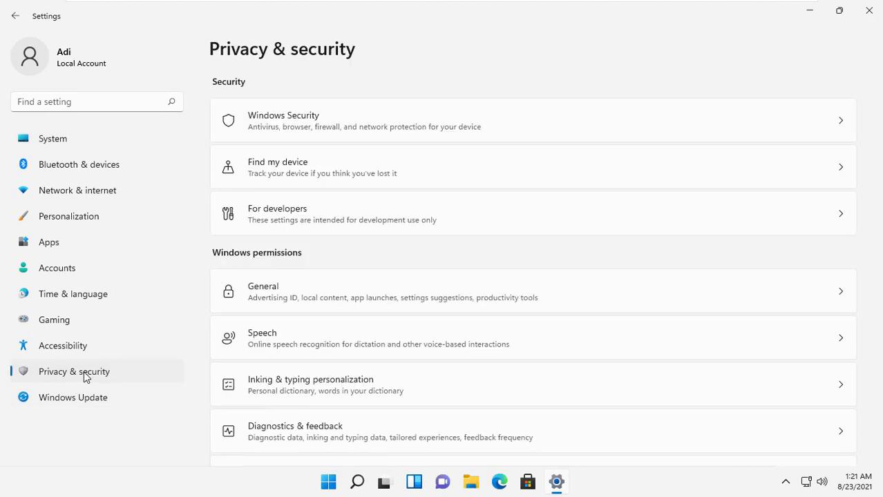
{"action": "left_click", "coordinate": [348, 175]}
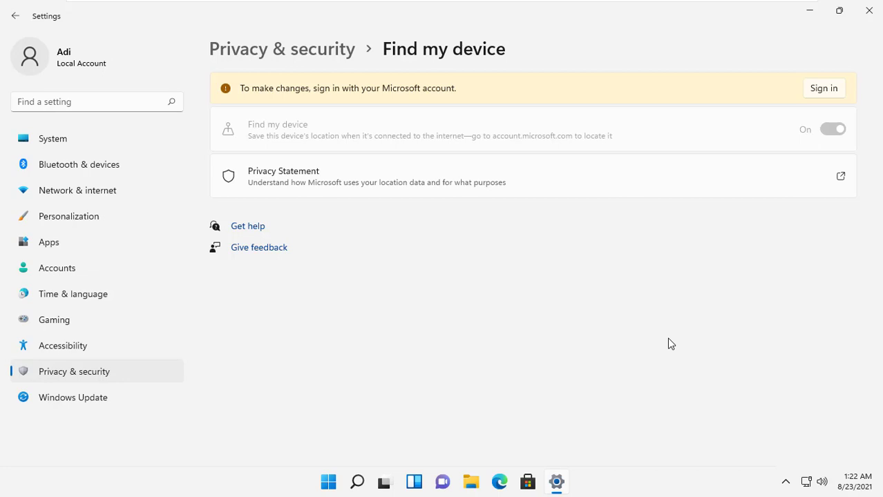
{"action": "left_click", "coordinate": [316, 53]}
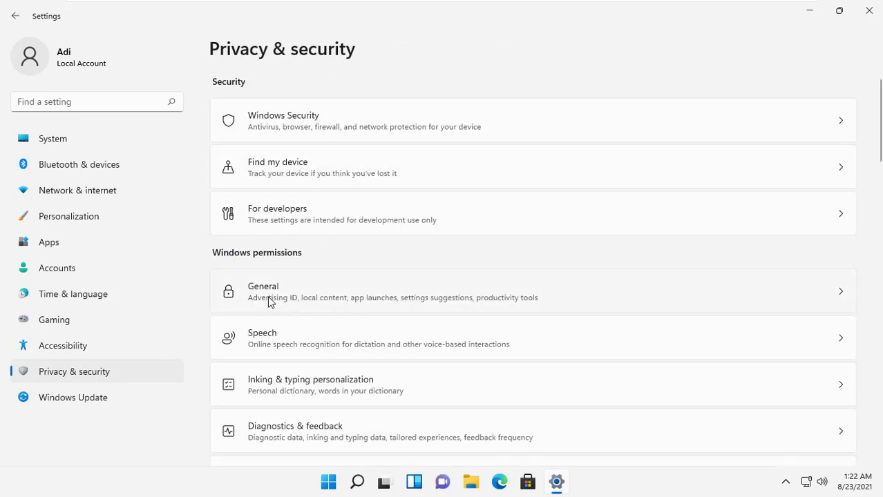
Turn off all four General privacy options: personalized ads, language-list access for websites, app launch tracking and suggested content in Settings
{"action": "left_click", "coordinate": [270, 301]}
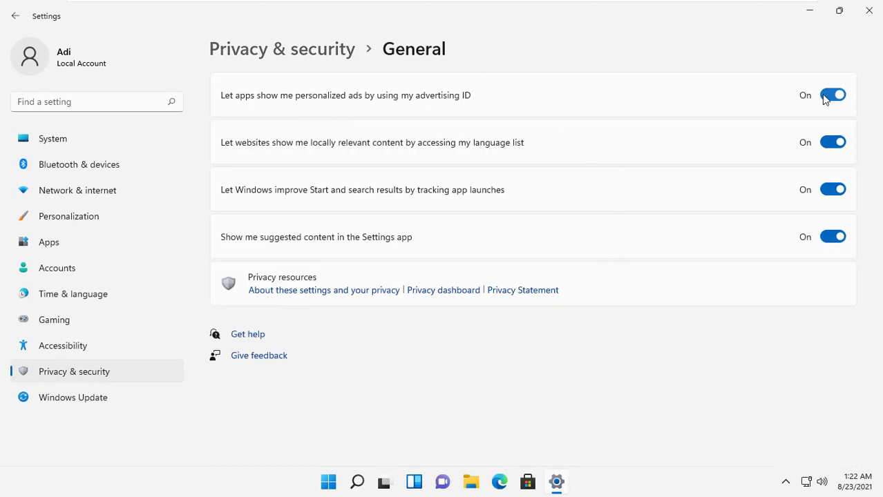
{"action": "left_click", "coordinate": [833, 142]}
{"action": "left_click", "coordinate": [834, 192]}
{"action": "left_click", "coordinate": [832, 235]}
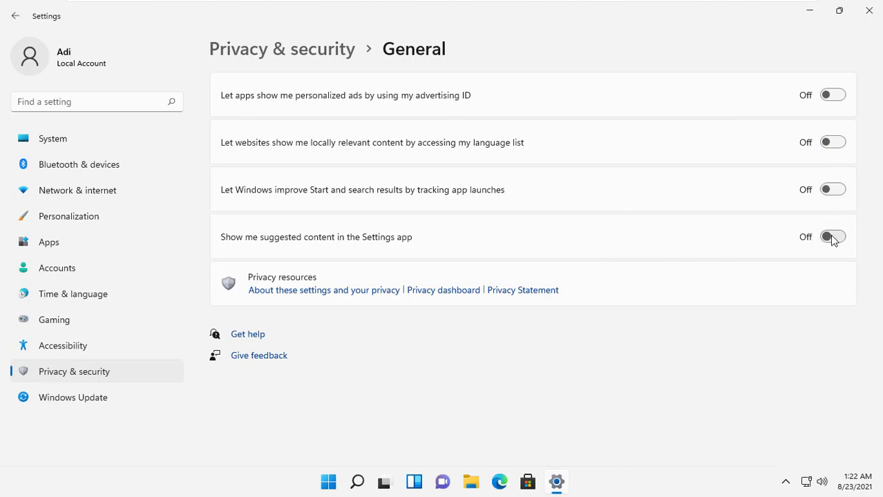
{"action": "left_click", "coordinate": [335, 53]}
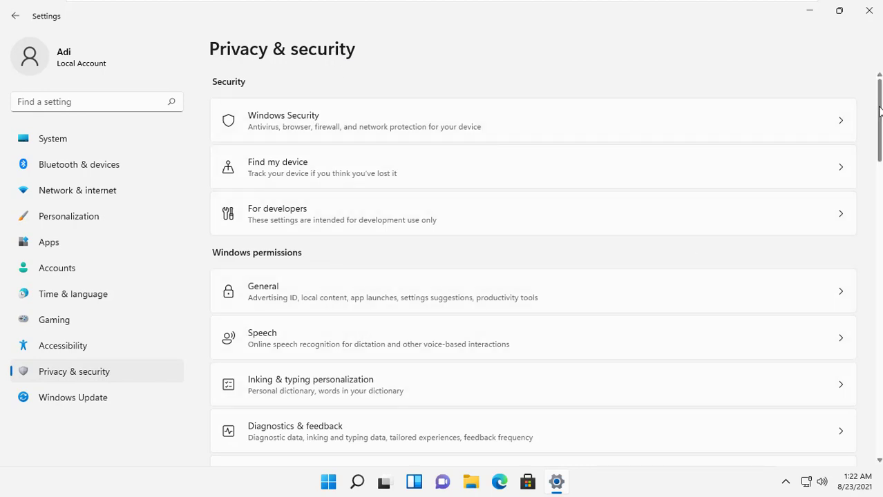
Turn off Location services in the app permissions, review the rest of the Location page and return to Privacy & security
{"action": "left_click_drag", "start_coordinate": [879, 108], "coordinate": [881, 166]}
{"action": "scroll", "coordinate": [284, 187], "scroll_direction": "down", "scroll_amount": 5}
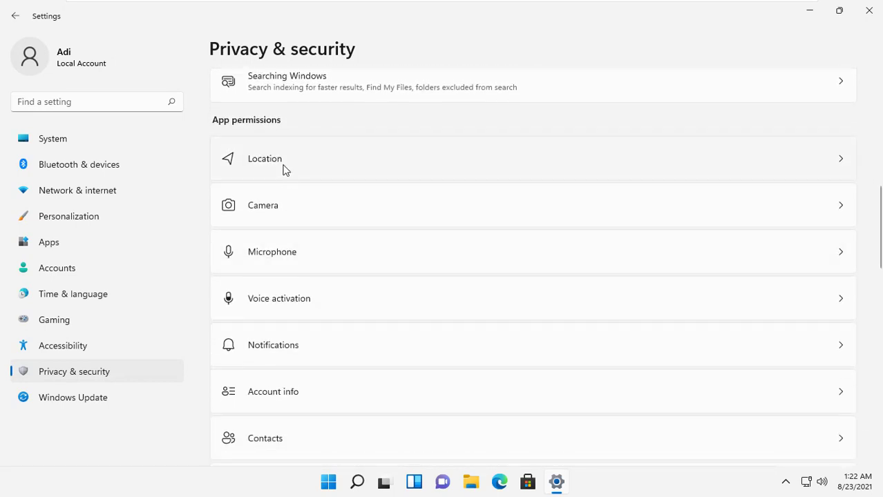
{"action": "left_click", "coordinate": [283, 170]}
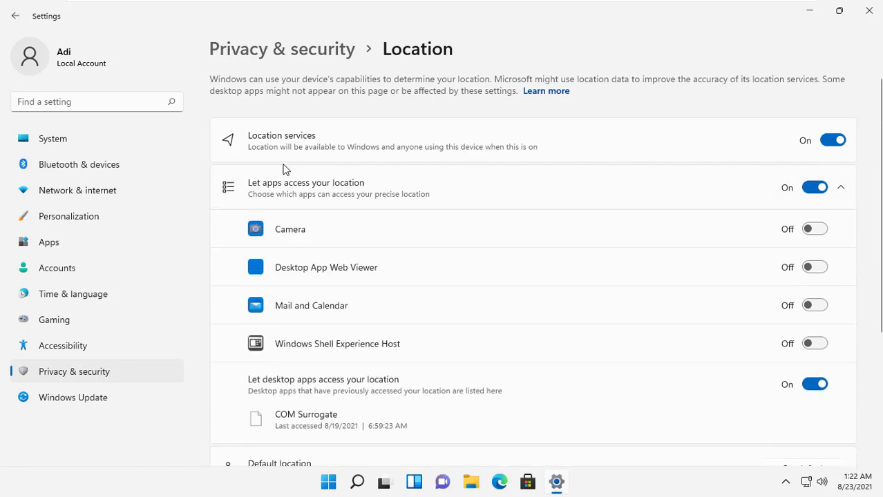
{"action": "left_click", "coordinate": [828, 141]}
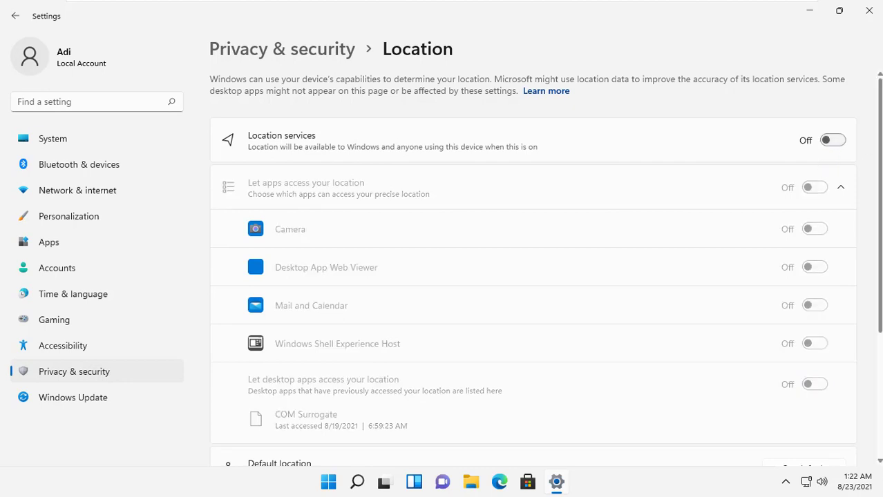
{"action": "scroll", "coordinate": [868, 161], "scroll_direction": "down", "scroll_amount": 3}
{"action": "scroll", "coordinate": [546, 268], "scroll_direction": "down", "scroll_amount": 2}
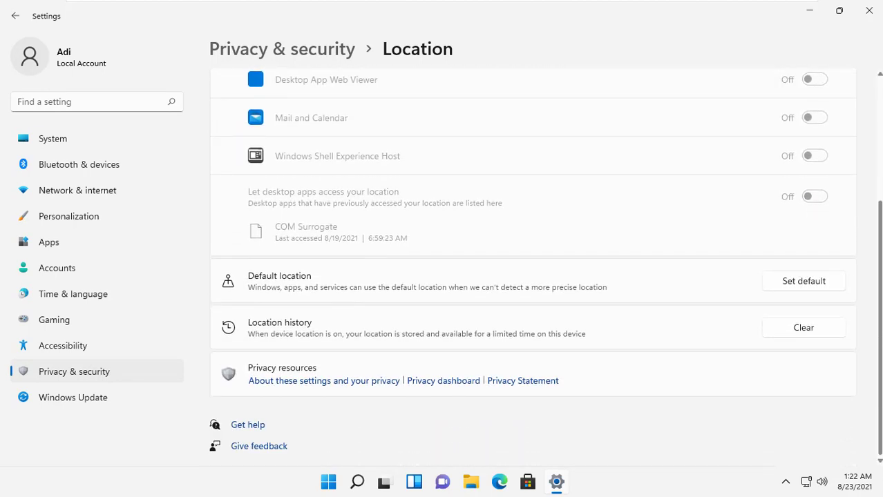
{"action": "scroll", "coordinate": [878, 123], "scroll_direction": "up", "scroll_amount": 5}
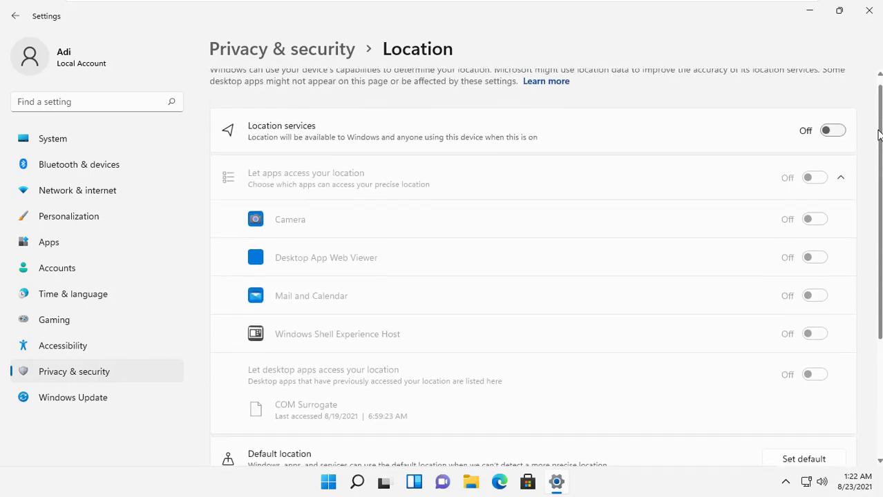
{"action": "left_click", "coordinate": [299, 54]}
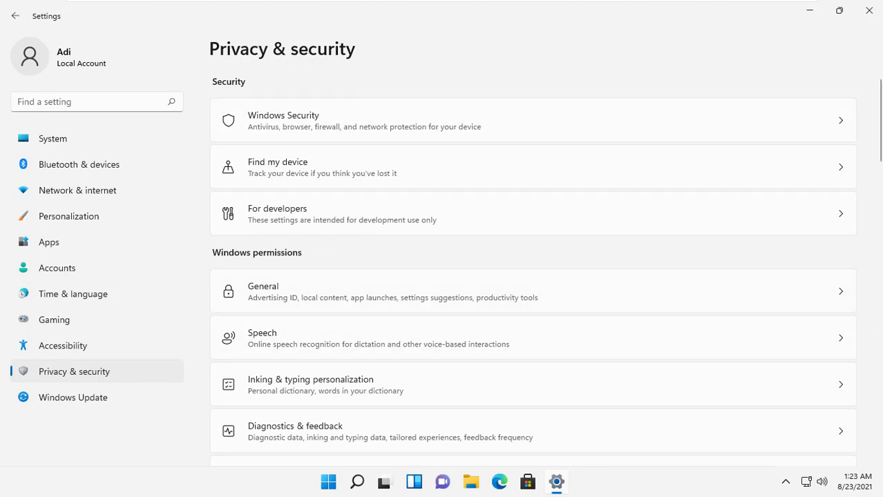
Check the Notifications app permission for notification access and return to Privacy & security
{"action": "left_click_drag", "start_coordinate": [880, 155], "coordinate": [881, 273]}
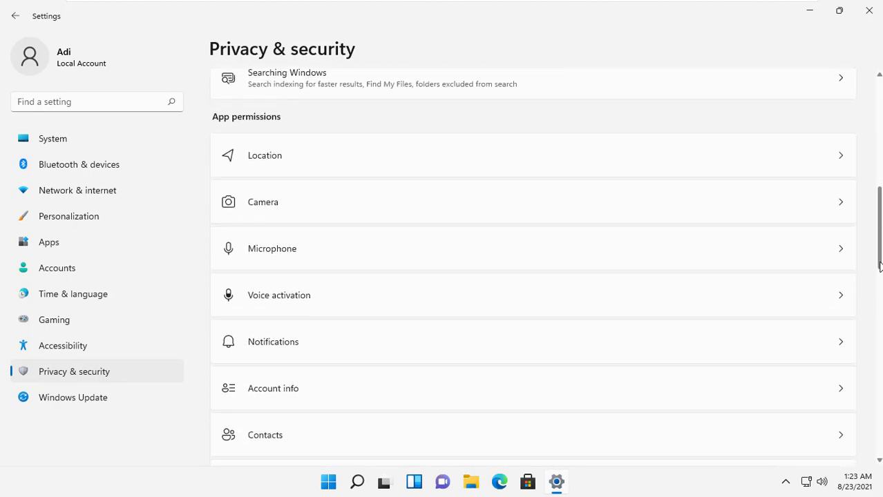
{"action": "left_click", "coordinate": [275, 350]}
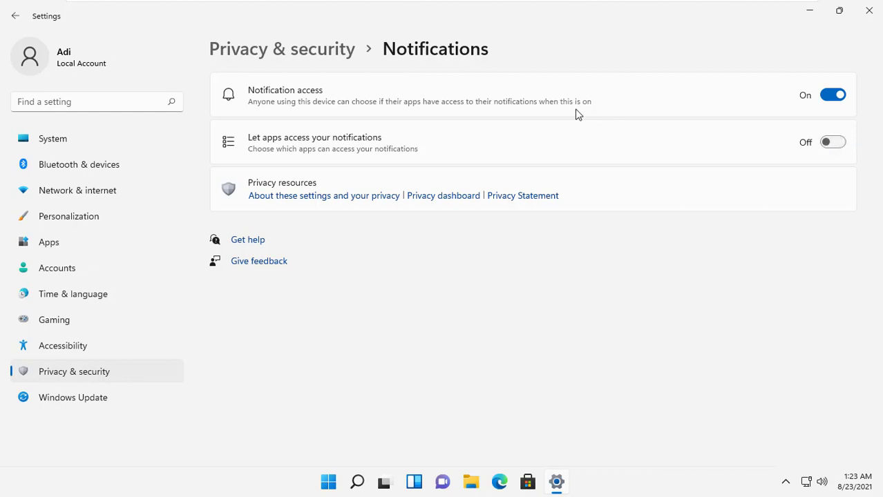
{"action": "left_click", "coordinate": [329, 54]}
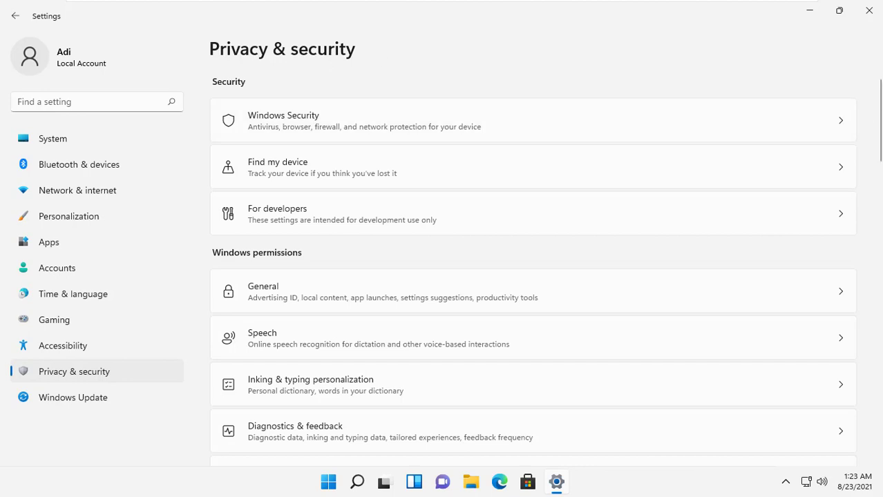
Stop apps from accessing account info in the Account info permission and return to Privacy & security
{"action": "left_click_drag", "start_coordinate": [880, 150], "coordinate": [879, 268]}
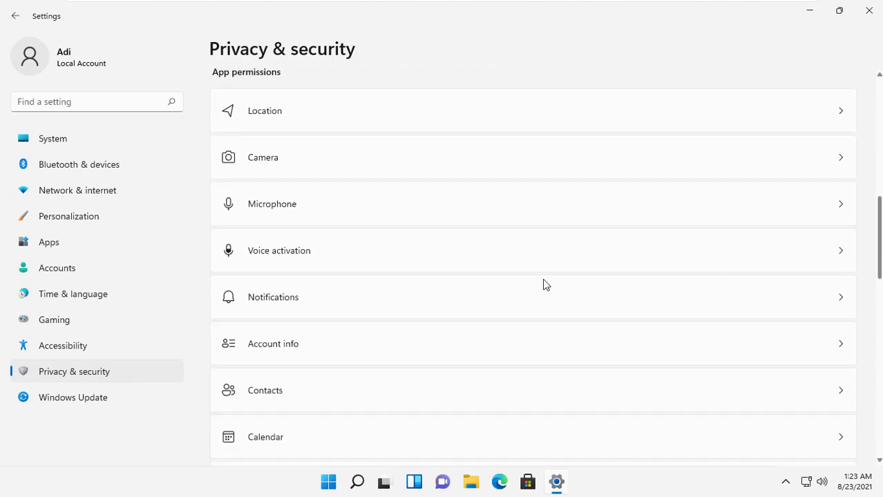
{"action": "left_click", "coordinate": [299, 345]}
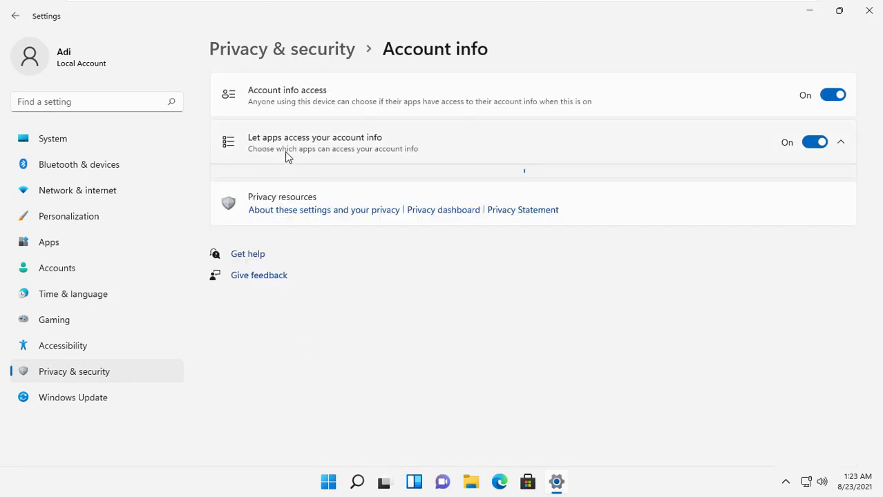
{"action": "left_click", "coordinate": [812, 143]}
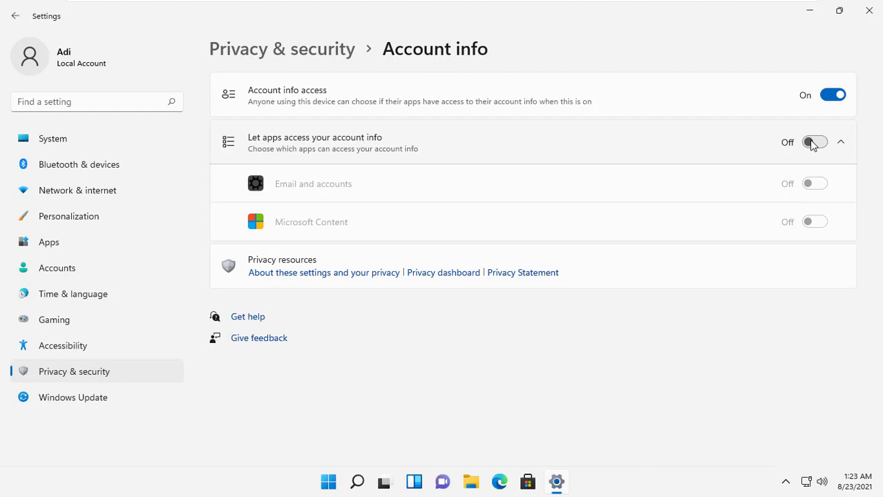
{"action": "left_click", "coordinate": [316, 51]}
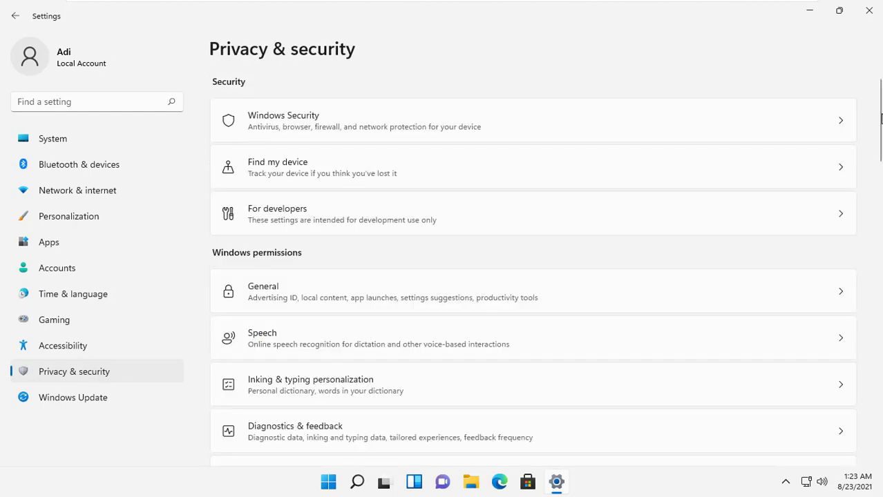
Turn off phone call access in the Phone calls permission and return to Privacy & security
{"action": "left_click_drag", "start_coordinate": [881, 119], "coordinate": [881, 276]}
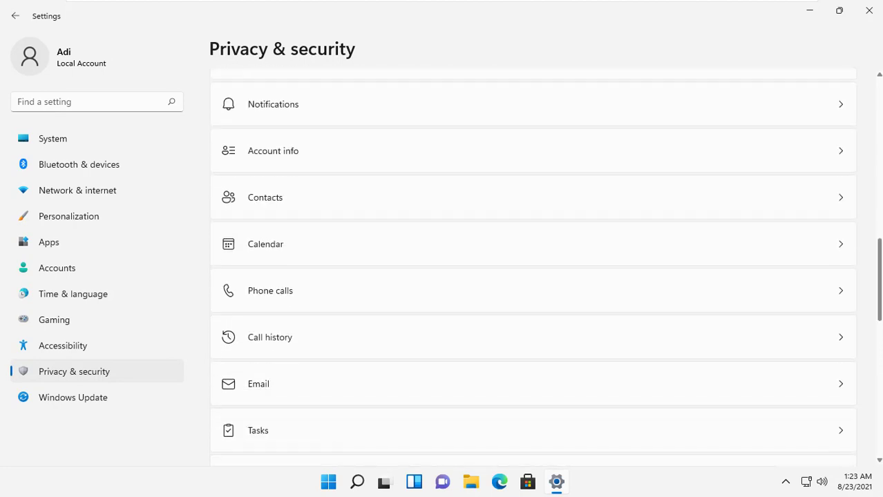
{"action": "left_click", "coordinate": [435, 290]}
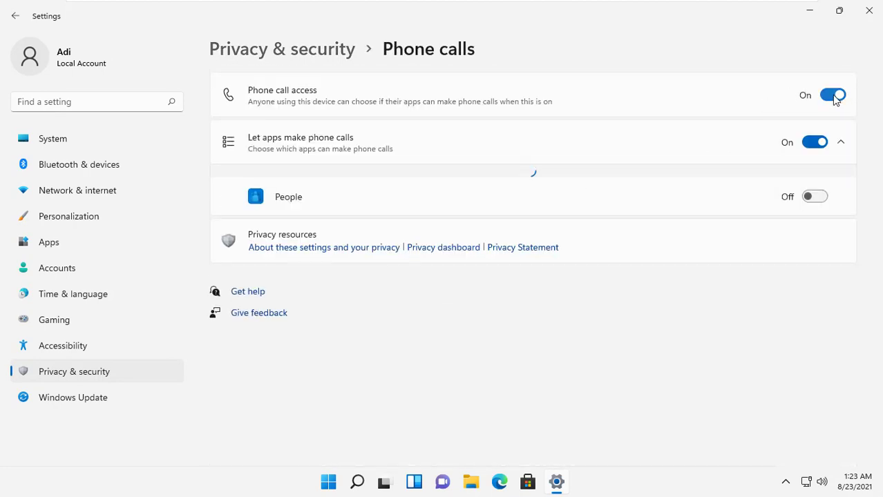
{"action": "left_click", "coordinate": [835, 97]}
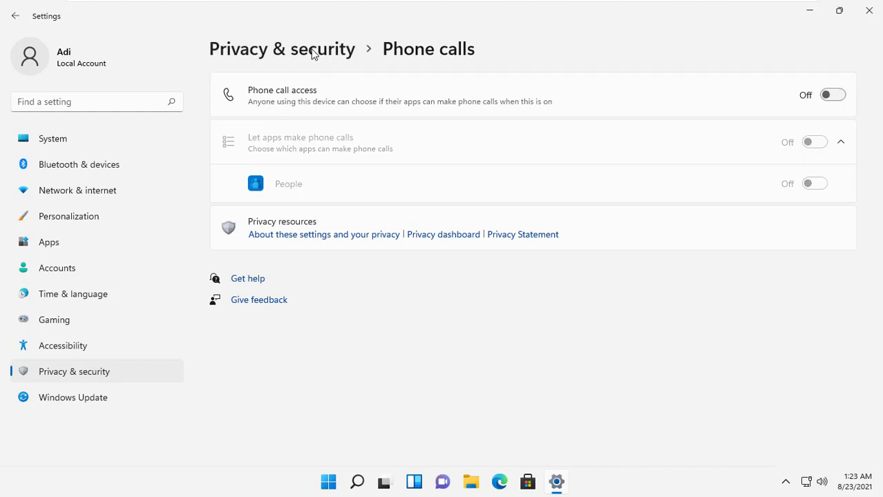
{"action": "left_click", "coordinate": [313, 54]}
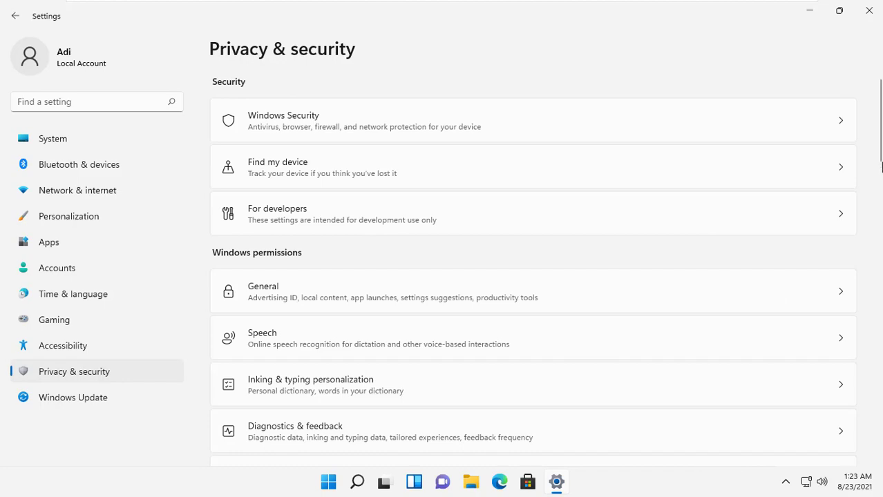
Turn off microphone access in the Microphone permission, dismiss the privacy notification and return to Privacy & security
{"action": "scroll", "coordinate": [882, 166], "scroll_direction": "down", "scroll_amount": 8}
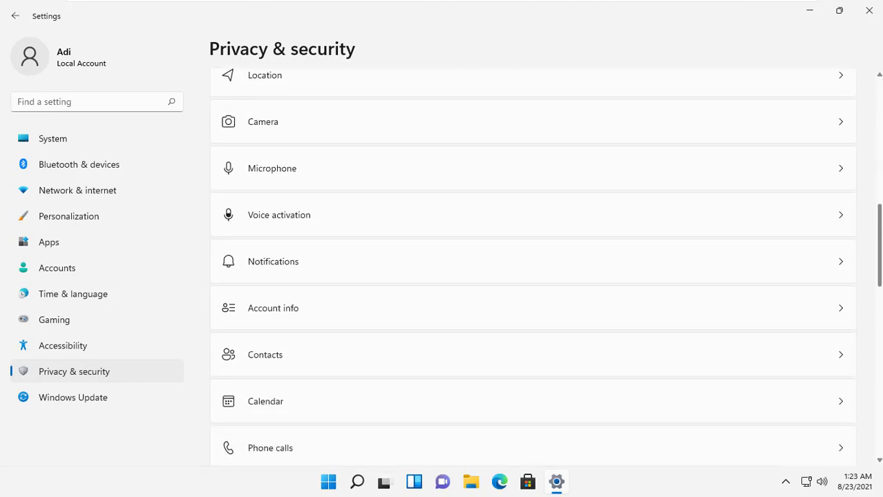
{"action": "left_click", "coordinate": [525, 176]}
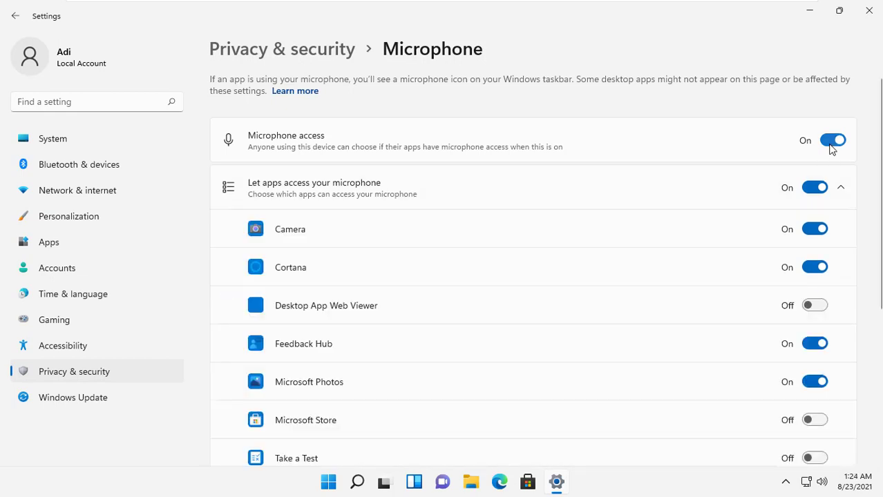
{"action": "left_click", "coordinate": [832, 142]}
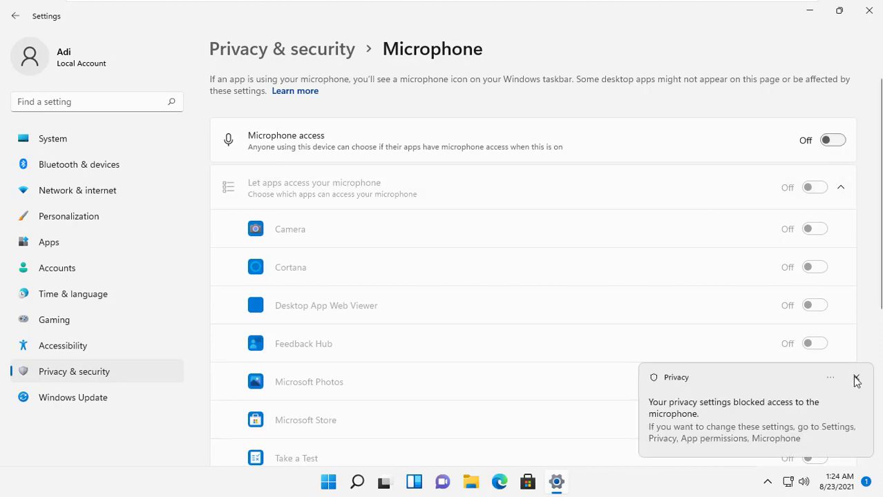
{"action": "left_click", "coordinate": [856, 379]}
{"action": "left_click", "coordinate": [318, 55]}
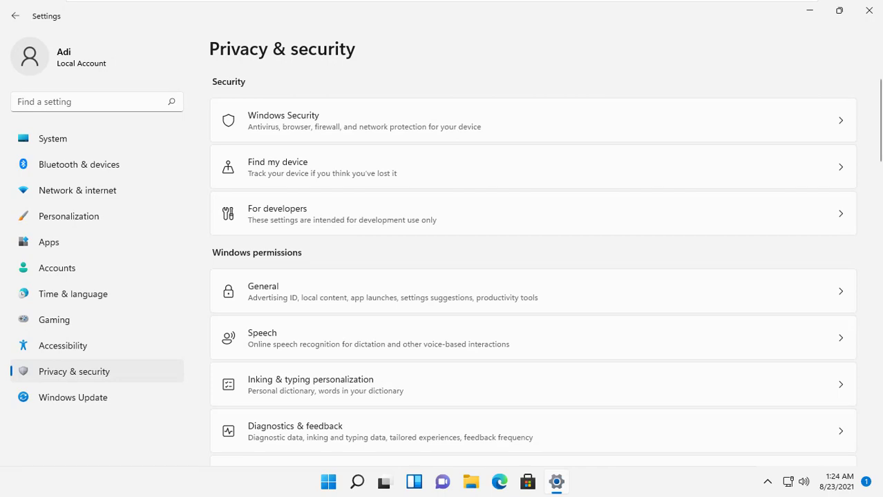
Check the Voice activation permission page and return to Privacy & security
{"action": "left_click_drag", "start_coordinate": [881, 138], "coordinate": [880, 265]}
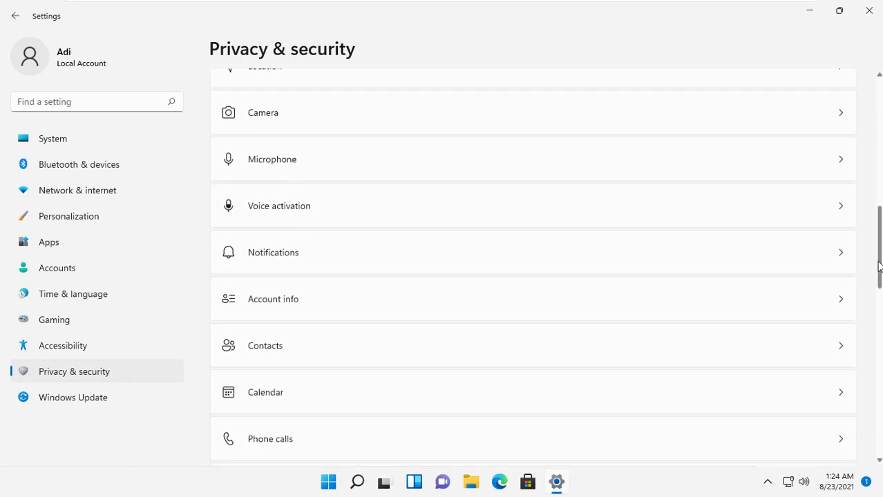
{"action": "left_click", "coordinate": [385, 215]}
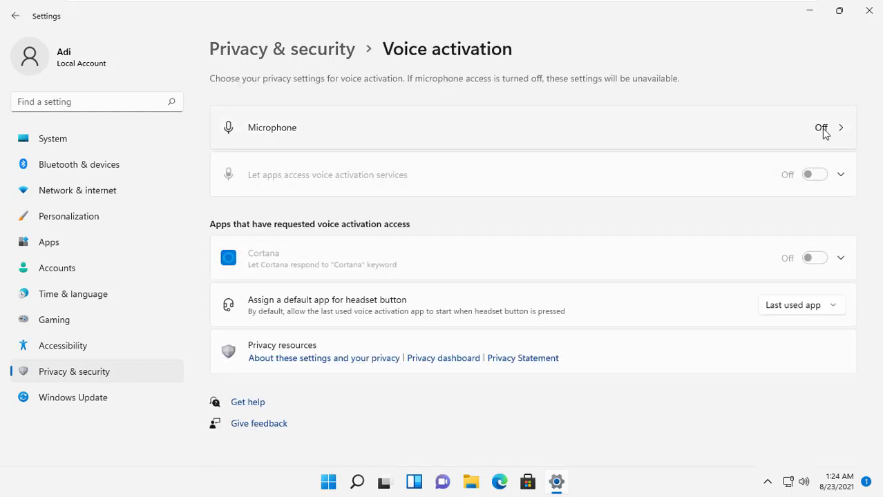
{"action": "key", "text": "alt+Left"}
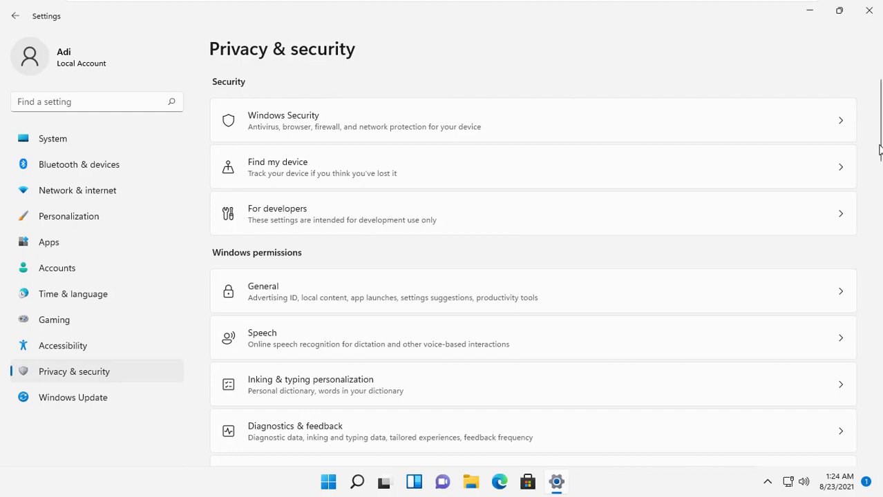
Turn off contacts access in the Contacts permission and return to the app permissions list in Privacy & security
{"action": "left_click_drag", "start_coordinate": [880, 154], "coordinate": [879, 289]}
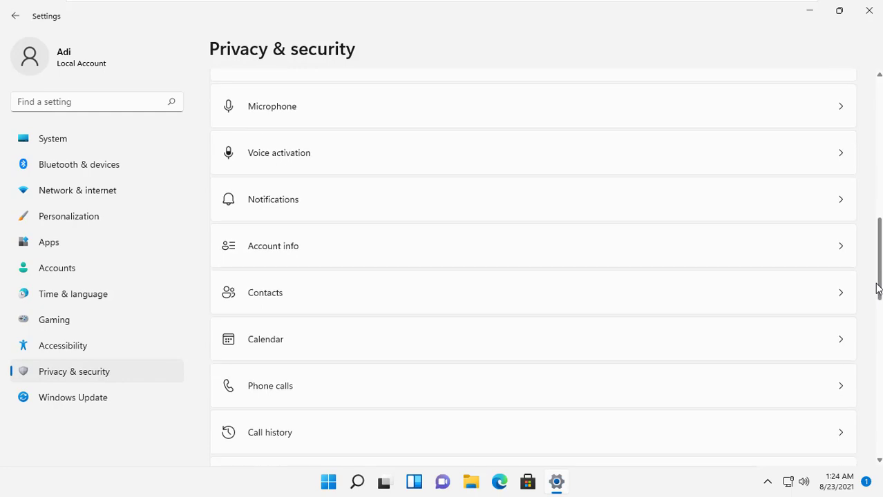
{"action": "left_click", "coordinate": [312, 293]}
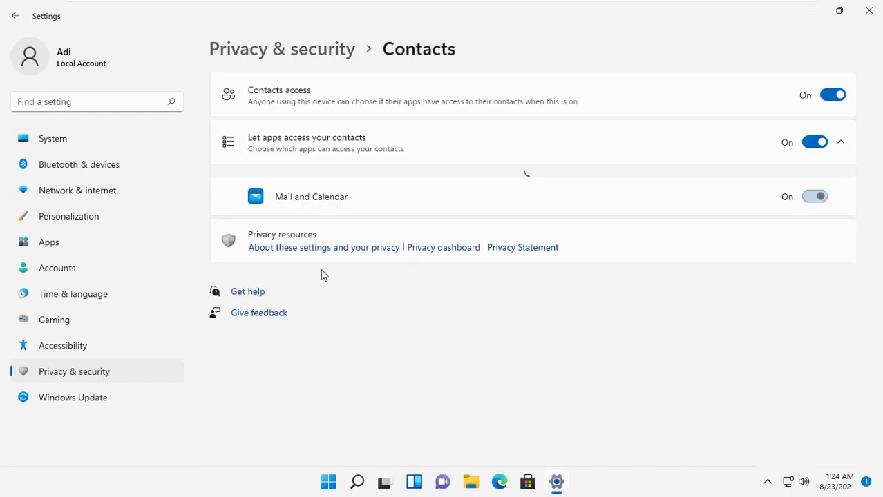
{"action": "left_click", "coordinate": [834, 97]}
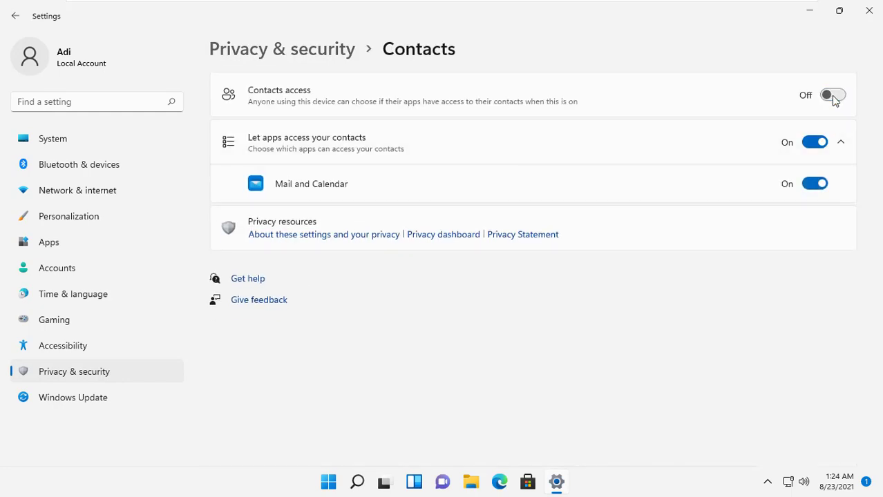
{"action": "left_click", "coordinate": [345, 57]}
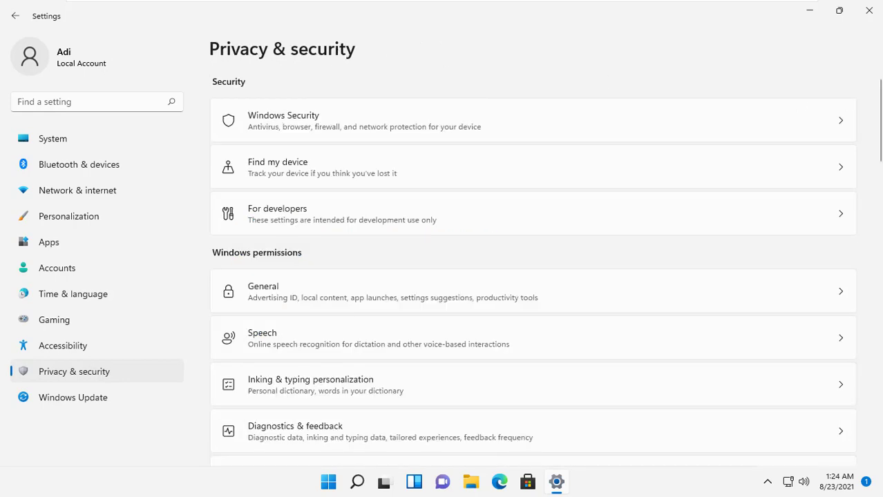
{"action": "scroll", "coordinate": [534, 269], "scroll_direction": "down", "scroll_amount": 10}
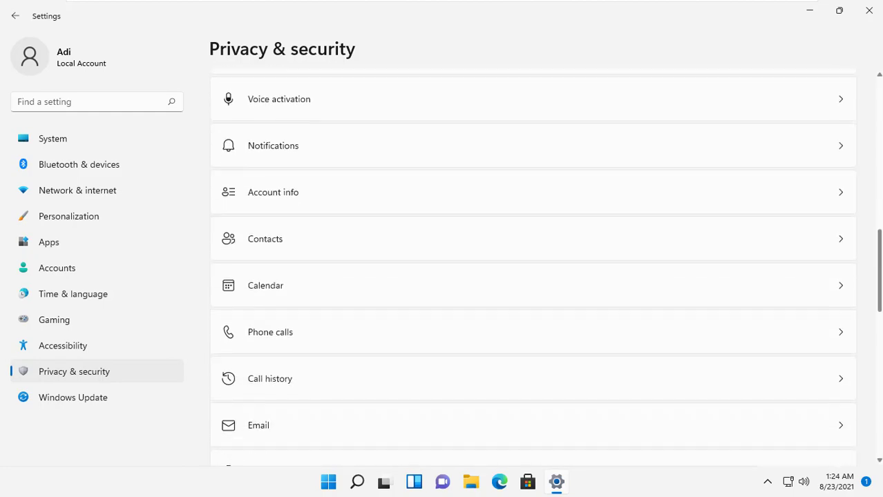
Turn off call history access in the Call history permission and return to Privacy & security
{"action": "scroll", "coordinate": [534, 269], "scroll_direction": "down", "scroll_amount": 1}
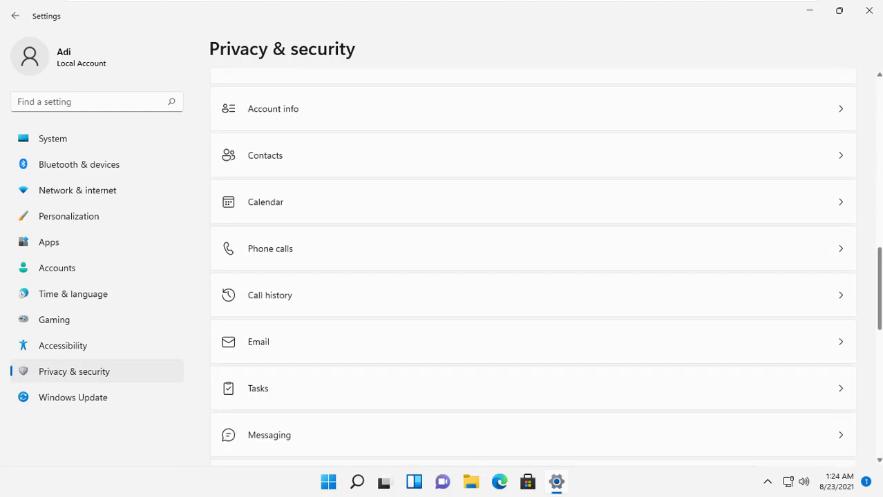
{"action": "left_click", "coordinate": [794, 305]}
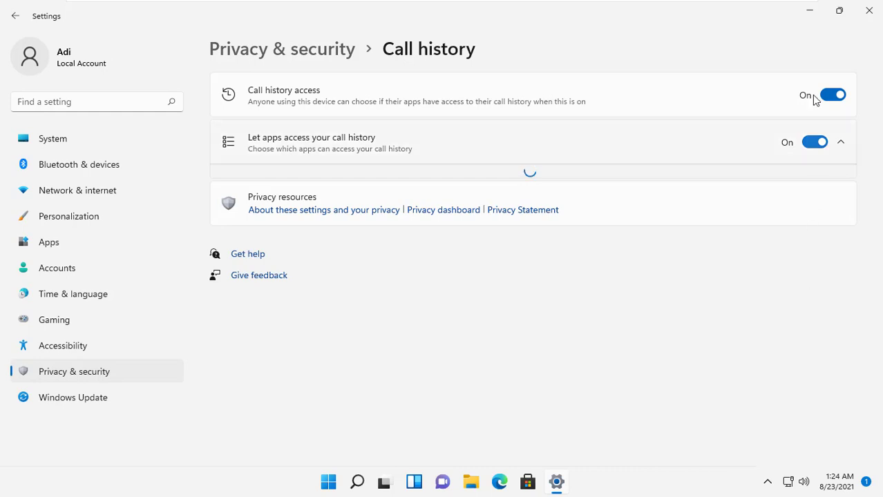
{"action": "left_click", "coordinate": [829, 101]}
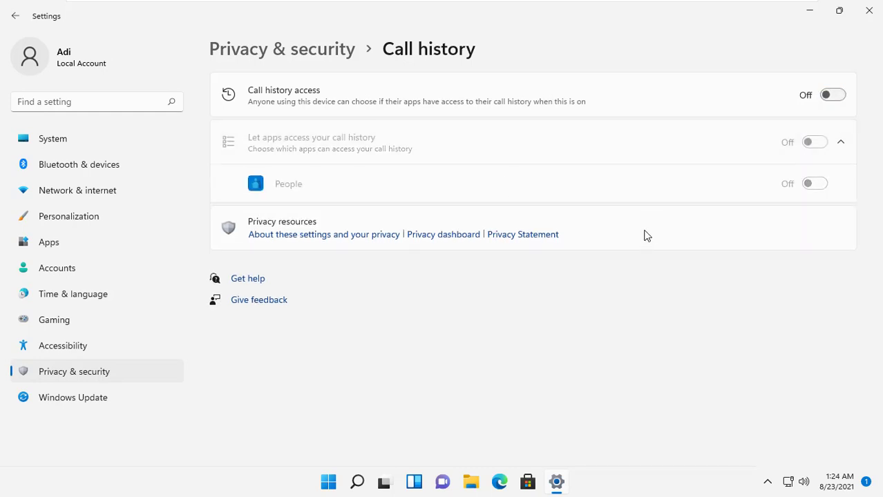
{"action": "left_click", "coordinate": [310, 61]}
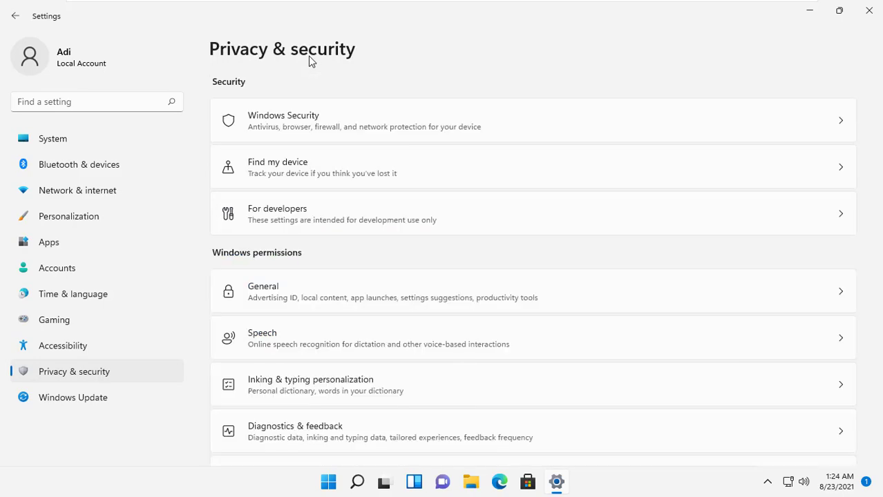
Turn off email access in the Email permission and return to Privacy & security
{"action": "left_click_drag", "start_coordinate": [879, 135], "coordinate": [877, 331]}
{"action": "left_click", "coordinate": [718, 250]}
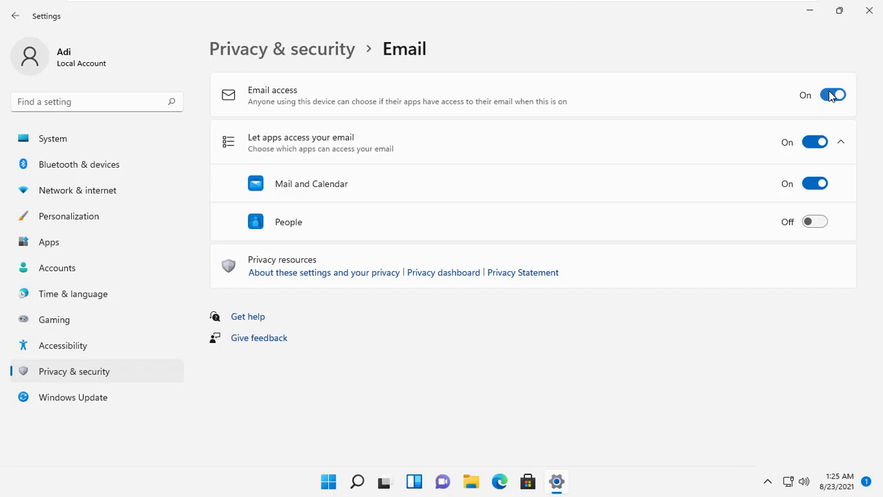
{"action": "left_click", "coordinate": [832, 95]}
{"action": "left_click", "coordinate": [288, 59]}
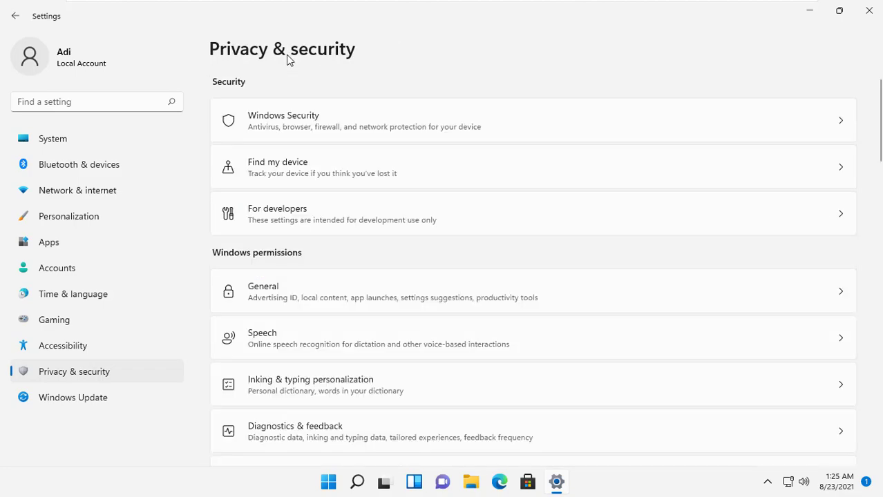
Turn off messaging access in the Messaging permission and return to Privacy & security
{"action": "scroll", "coordinate": [881, 154], "scroll_direction": "down", "scroll_amount": 10}
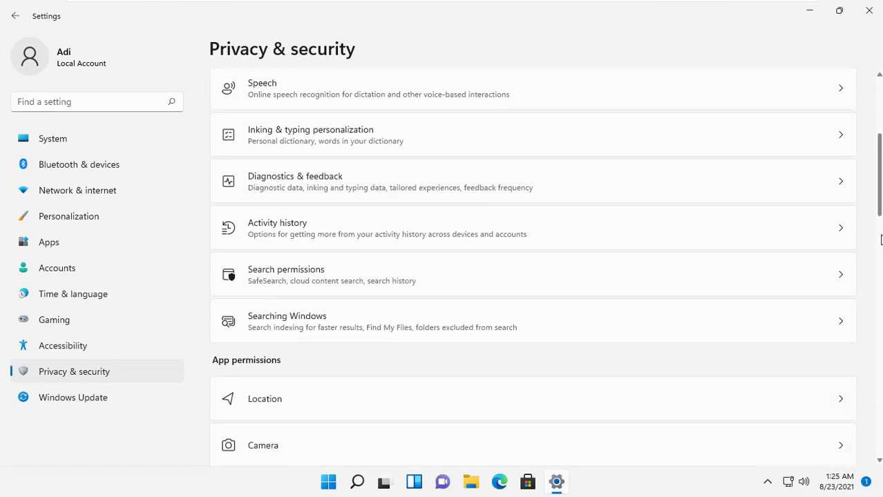
{"action": "scroll", "coordinate": [760, 297], "scroll_direction": "down", "scroll_amount": 5}
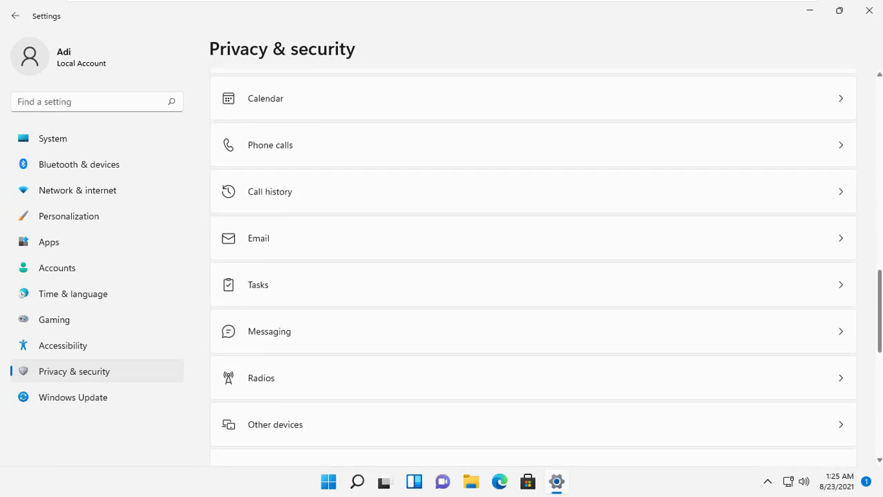
{"action": "left_click", "coordinate": [754, 308]}
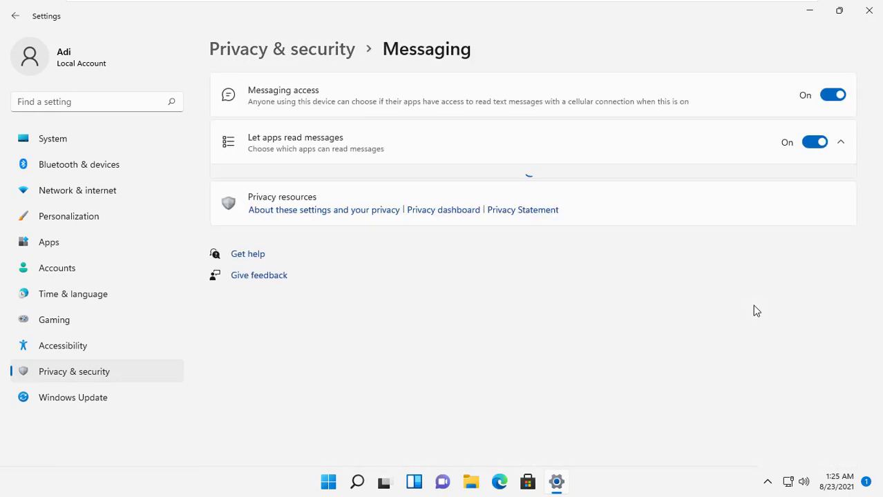
{"action": "left_click", "coordinate": [833, 98]}
{"action": "left_click", "coordinate": [337, 61]}
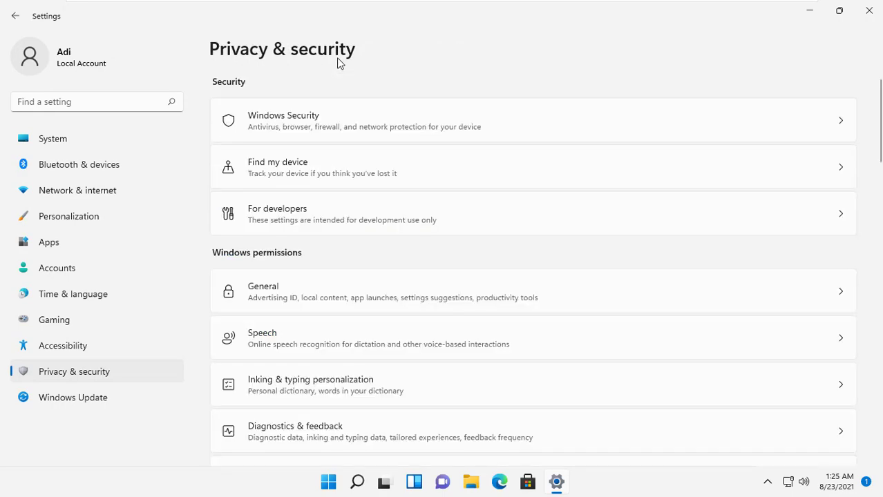
Check the Messaging permission page again and return to Privacy & security
{"action": "left_click_drag", "start_coordinate": [880, 150], "coordinate": [880, 366]}
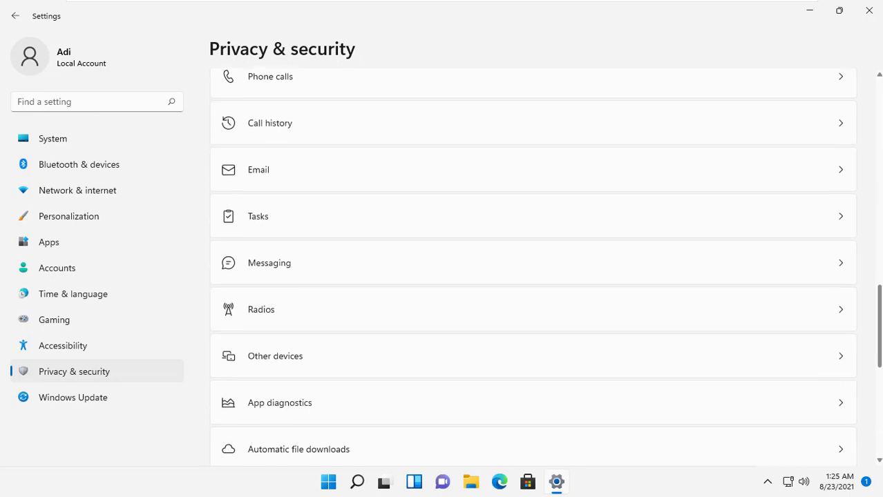
{"action": "left_click", "coordinate": [632, 279]}
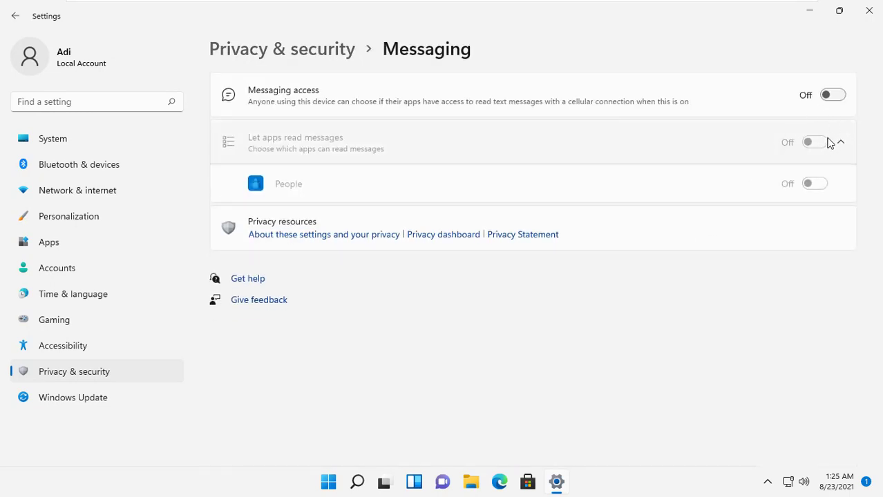
{"action": "left_click", "coordinate": [329, 56]}
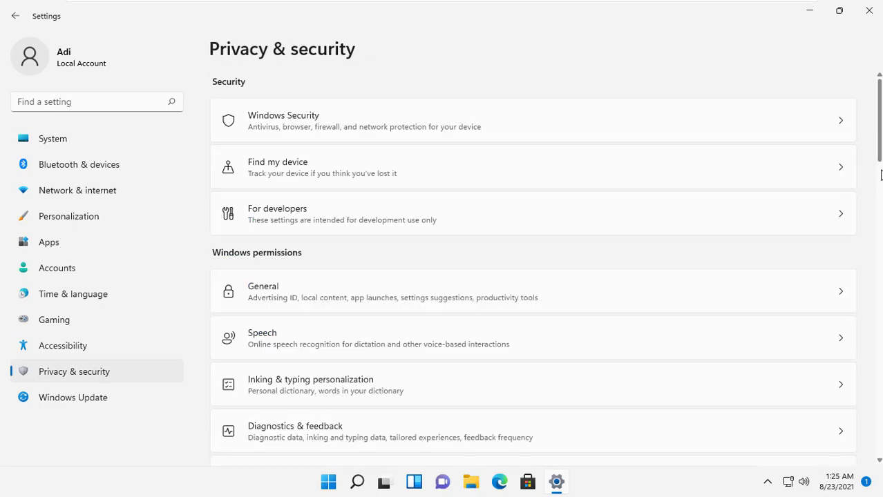
Turn off radio control access in the Radios permission and close Settings
{"action": "left_click_drag", "start_coordinate": [881, 145], "coordinate": [880, 334]}
{"action": "scroll", "coordinate": [838, 335], "scroll_direction": "down", "scroll_amount": 1}
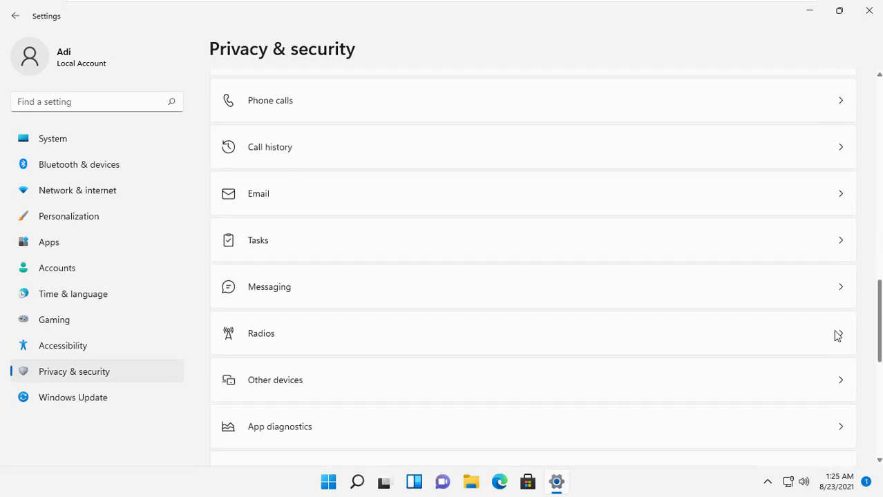
{"action": "left_click", "coordinate": [739, 332]}
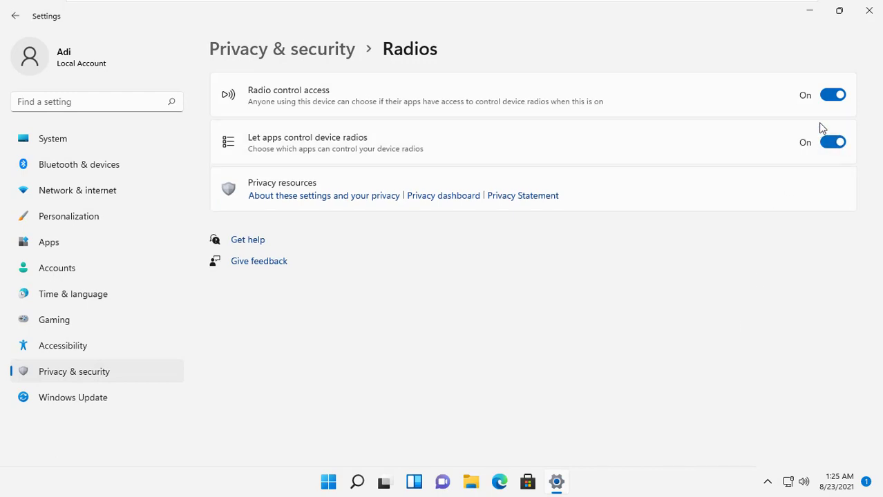
{"action": "left_click", "coordinate": [833, 97]}
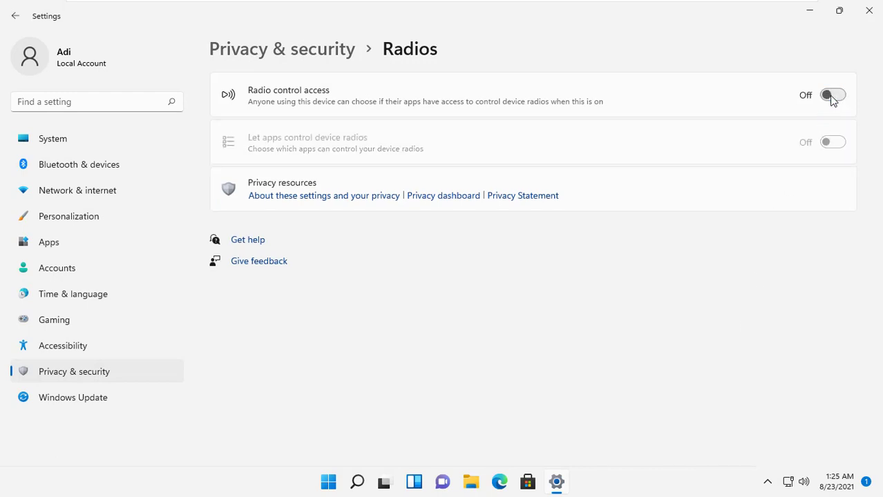
{"action": "left_click", "coordinate": [325, 54]}
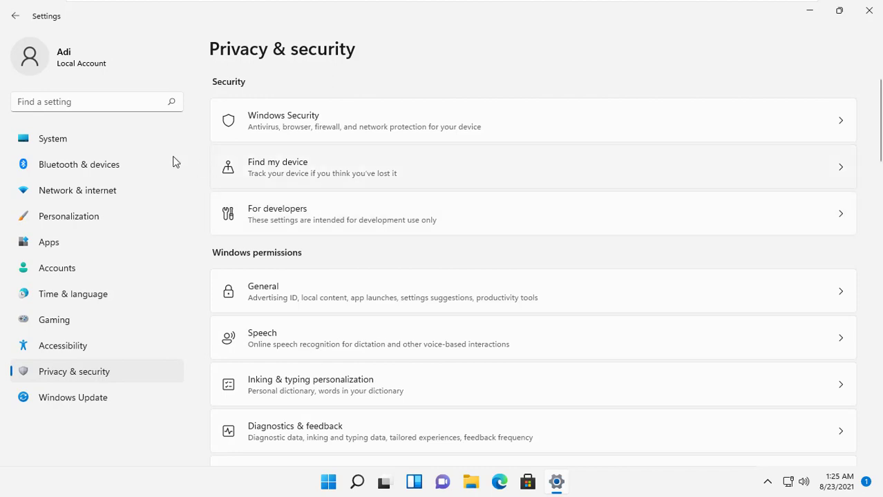
{"action": "left_click", "coordinate": [84, 142]}
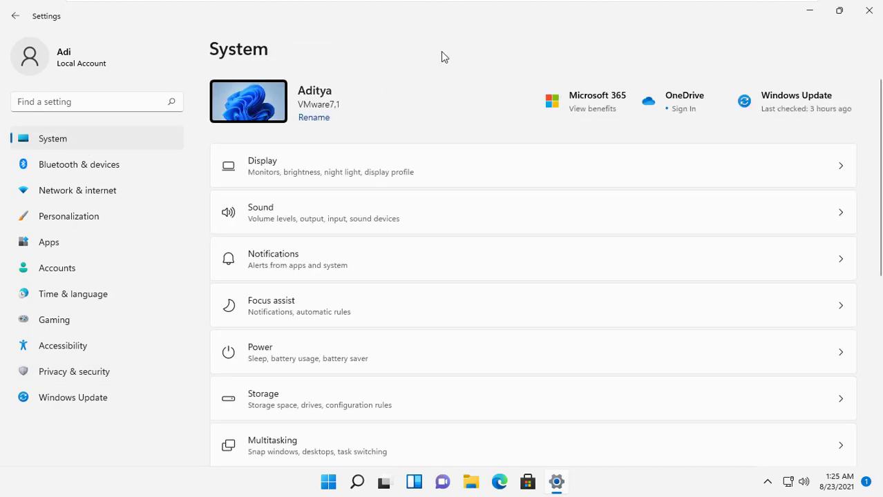
{"action": "left_click", "coordinate": [870, 11]}
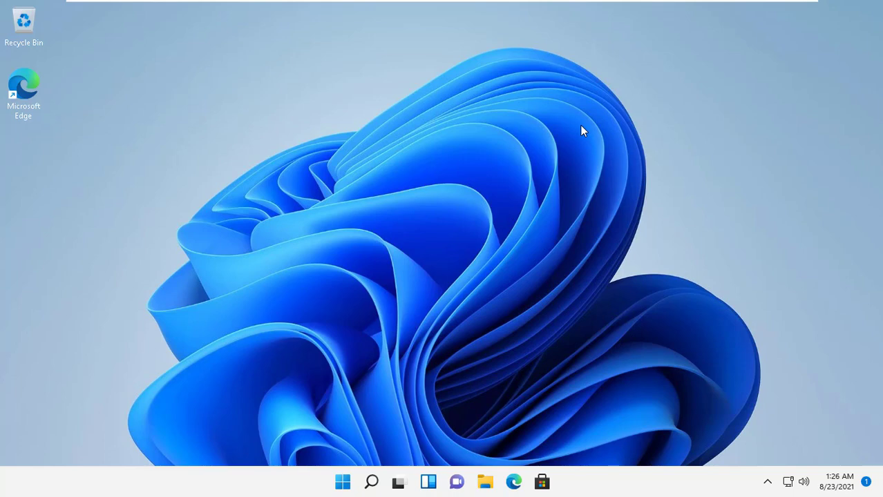
Open System Configuration by running the msconfig command
{"action": "key", "text": "super+r"}
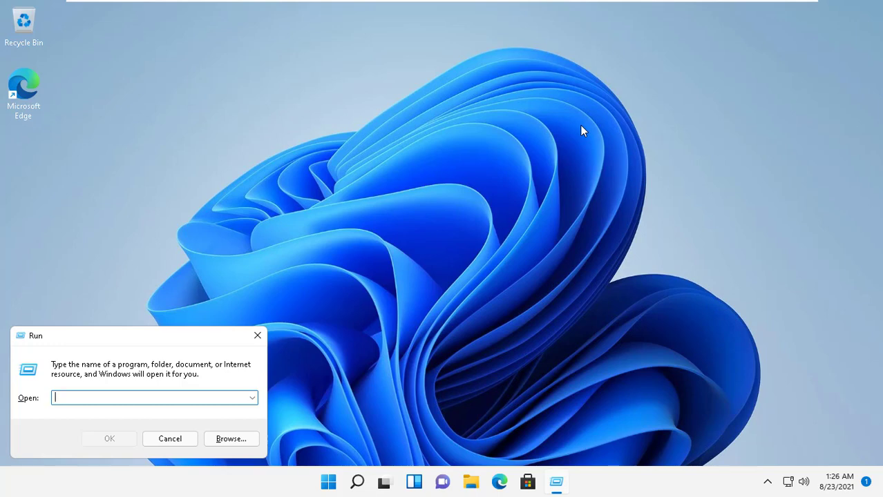
{"action": "type", "text": "ms"}
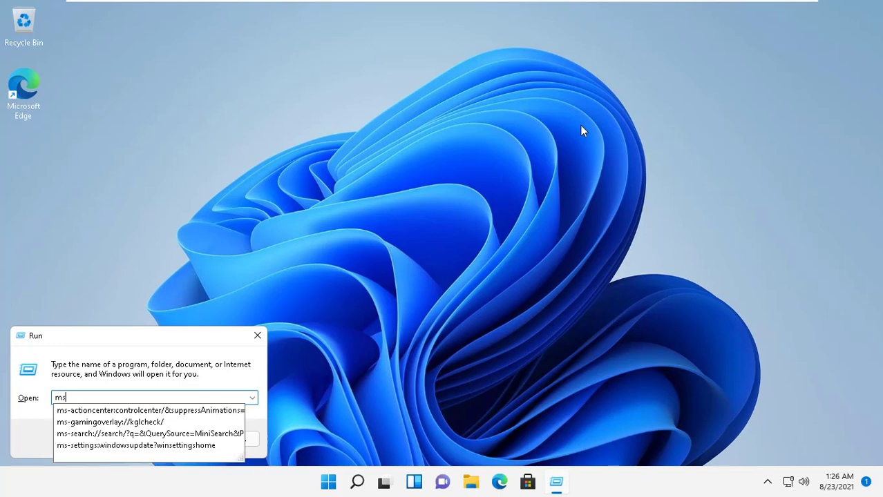
{"action": "type", "text": "config"}
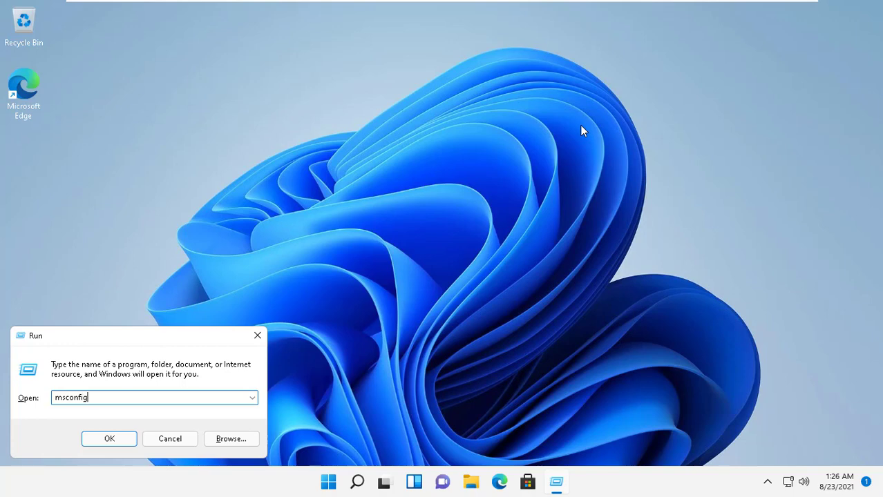
{"action": "key", "text": "Return"}
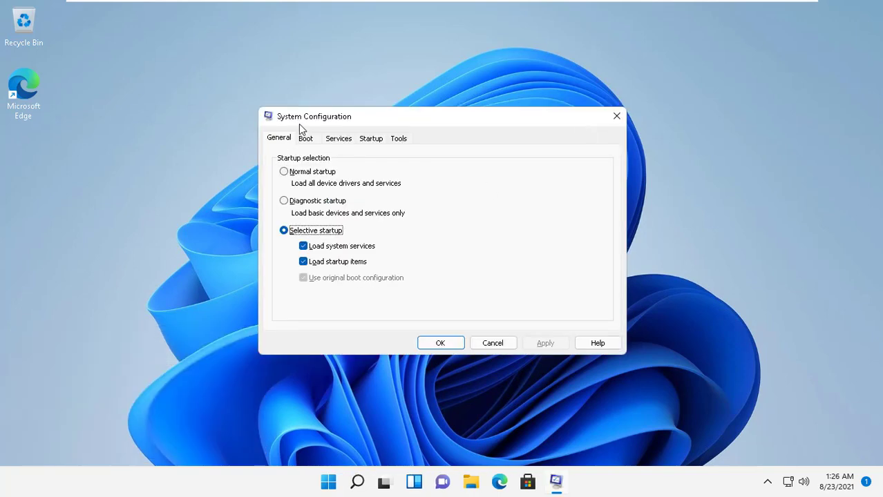
Disable all services except the hidden Microsoft ones, apply the change and restart the computer
{"action": "left_click", "coordinate": [340, 141]}
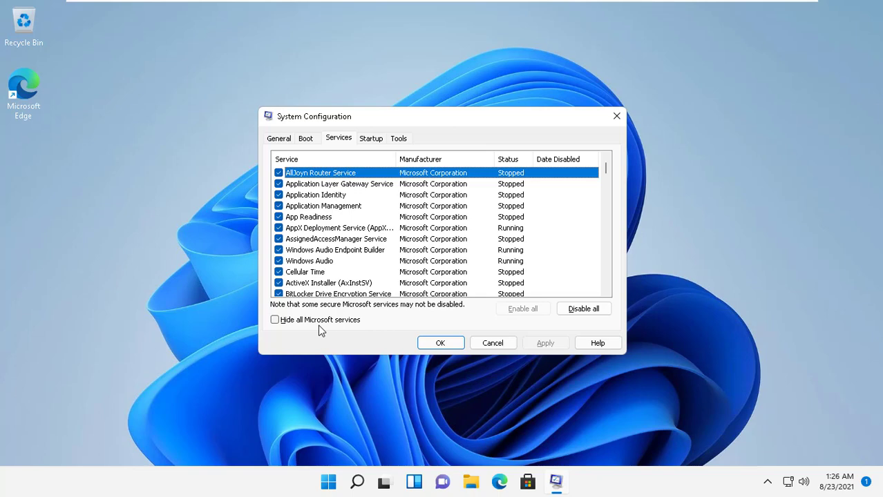
{"action": "left_click", "coordinate": [275, 321]}
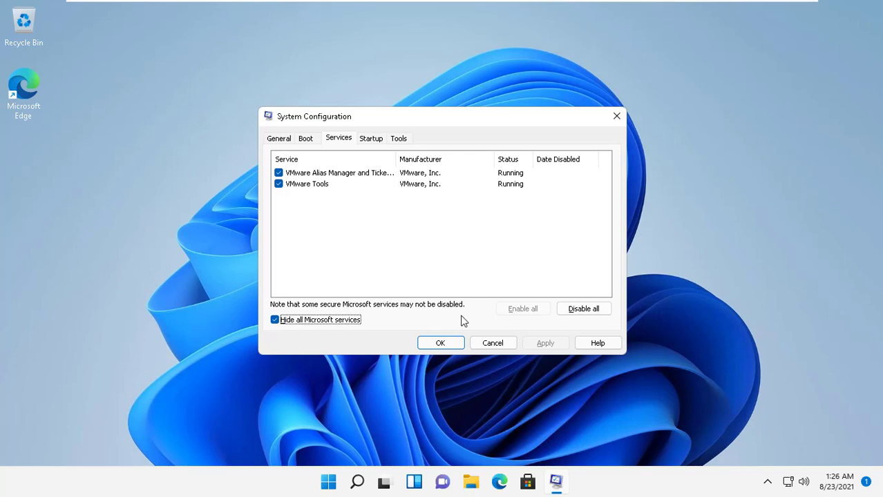
{"action": "left_click", "coordinate": [575, 310]}
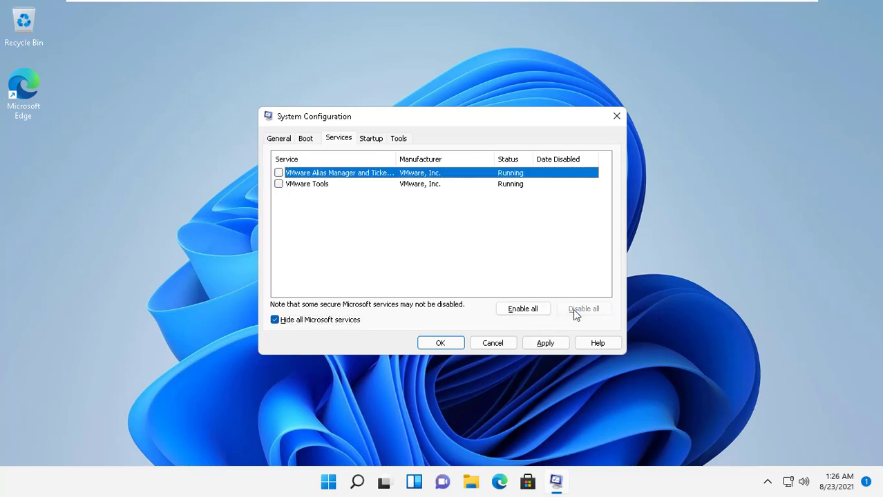
{"action": "left_click", "coordinate": [545, 346]}
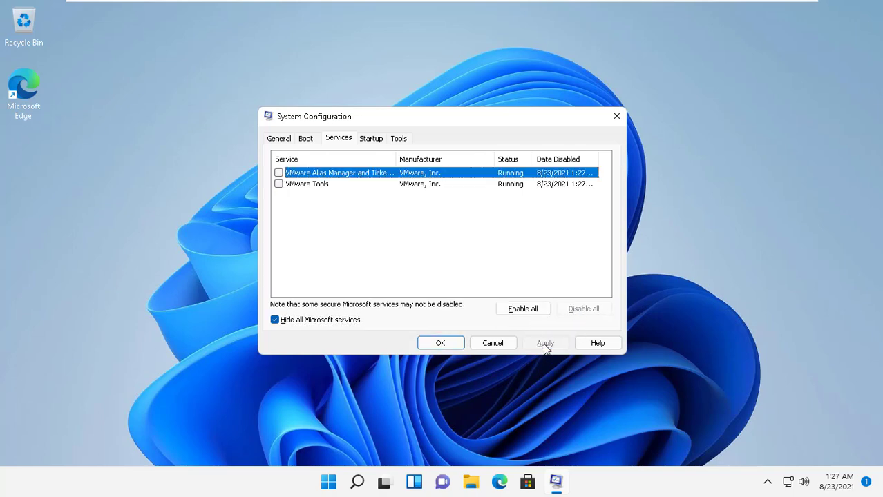
{"action": "left_click", "coordinate": [441, 344]}
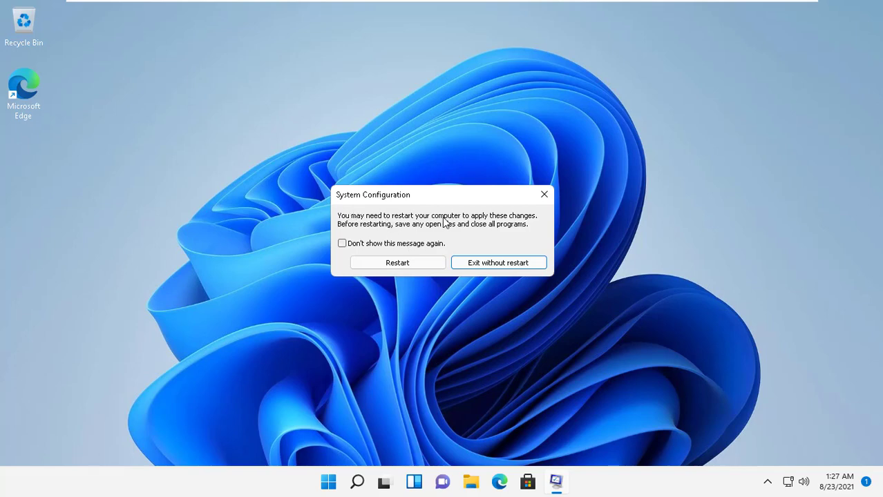
{"action": "left_click", "coordinate": [404, 268]}
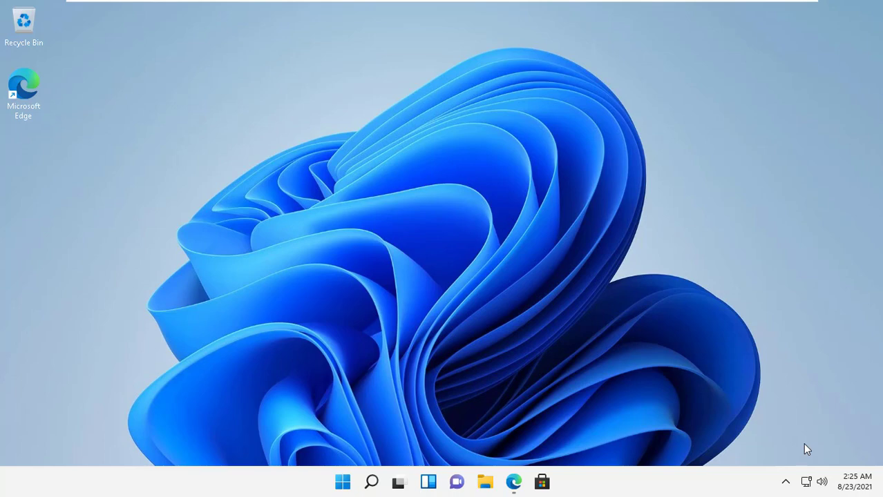
Switch to Microsoft Edge and look through the uploaded videos of the Networking Guruji YouTube channel
{"action": "left_click", "coordinate": [512, 483]}
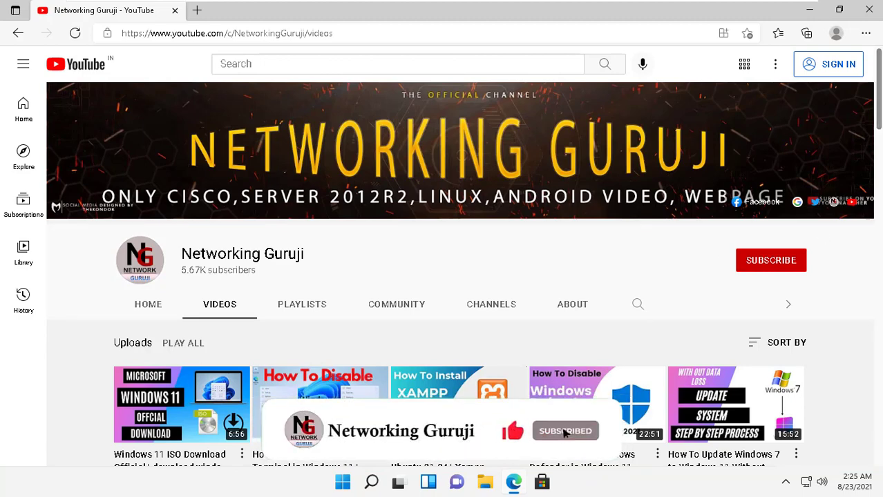
{"action": "scroll", "coordinate": [463, 276], "scroll_direction": "down", "scroll_amount": 2}
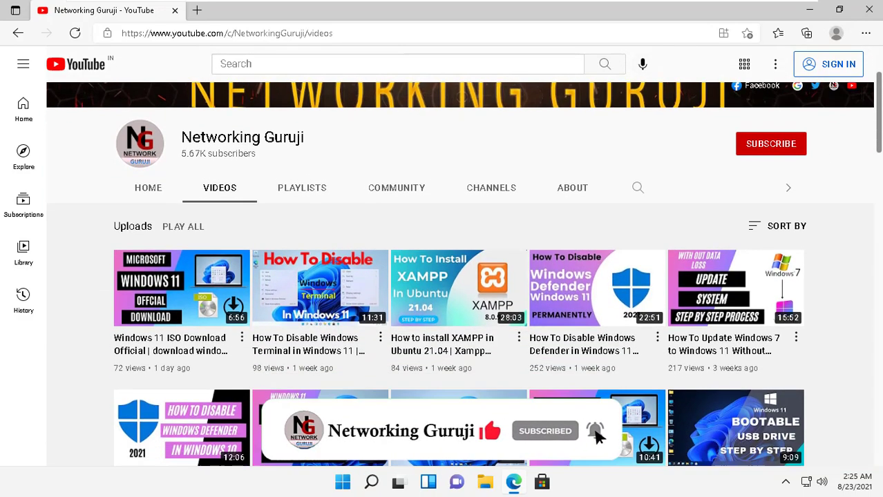
{"action": "scroll", "coordinate": [463, 277], "scroll_direction": "down", "scroll_amount": 1}
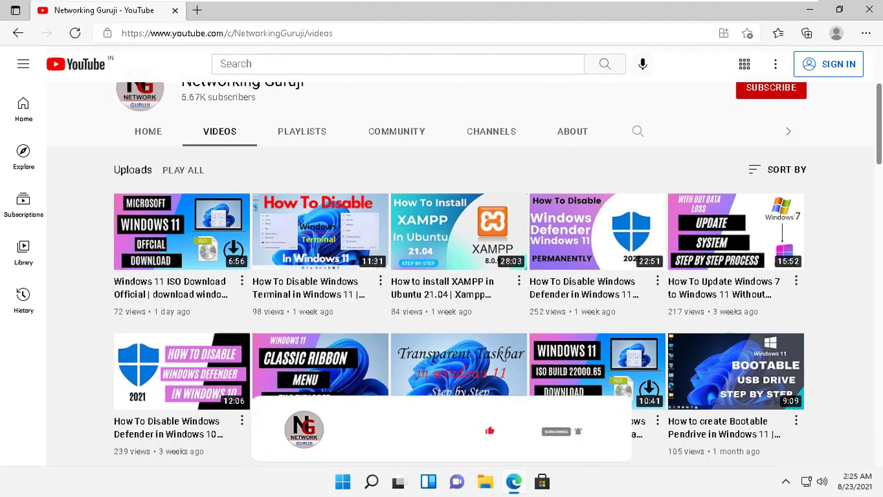
{"action": "scroll", "coordinate": [463, 276], "scroll_direction": "down", "scroll_amount": 1}
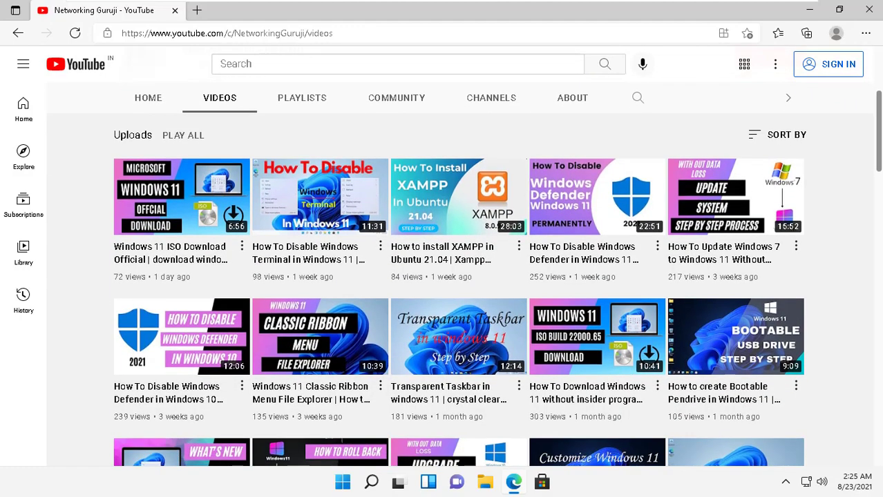
{"action": "scroll", "coordinate": [463, 276], "scroll_direction": "down", "scroll_amount": 3}
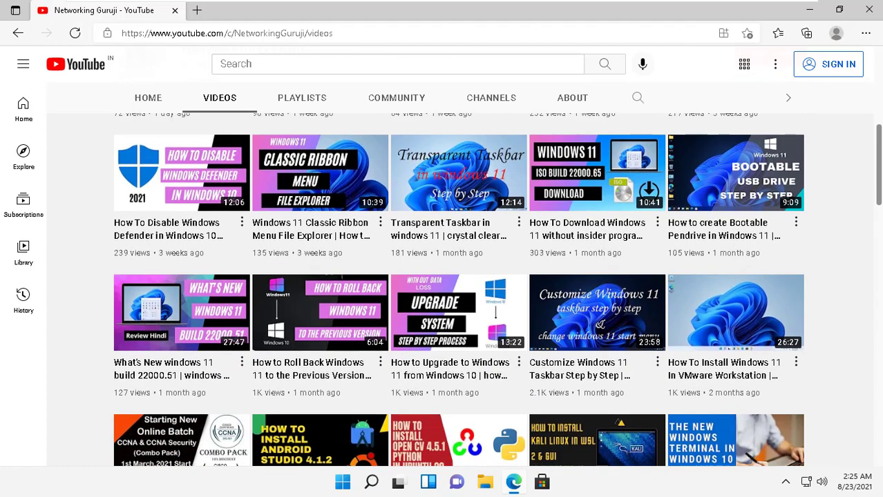
{"action": "scroll", "coordinate": [463, 276], "scroll_direction": "down", "scroll_amount": 1}
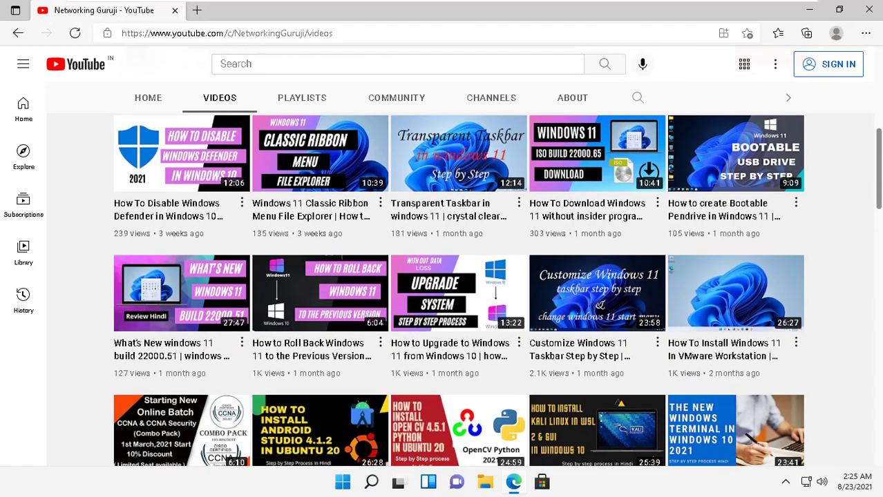
{"action": "scroll", "coordinate": [462, 277], "scroll_direction": "up", "scroll_amount": 6}
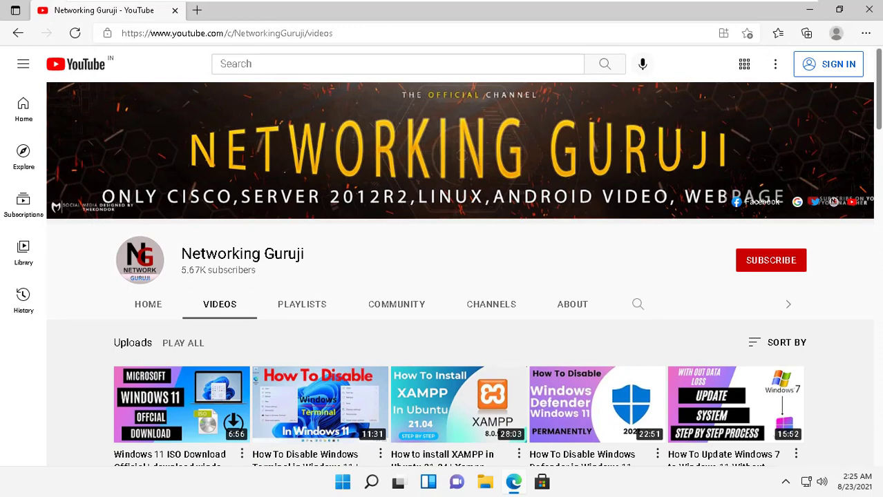
{"action": "scroll", "coordinate": [463, 276], "scroll_direction": "down", "scroll_amount": 3}
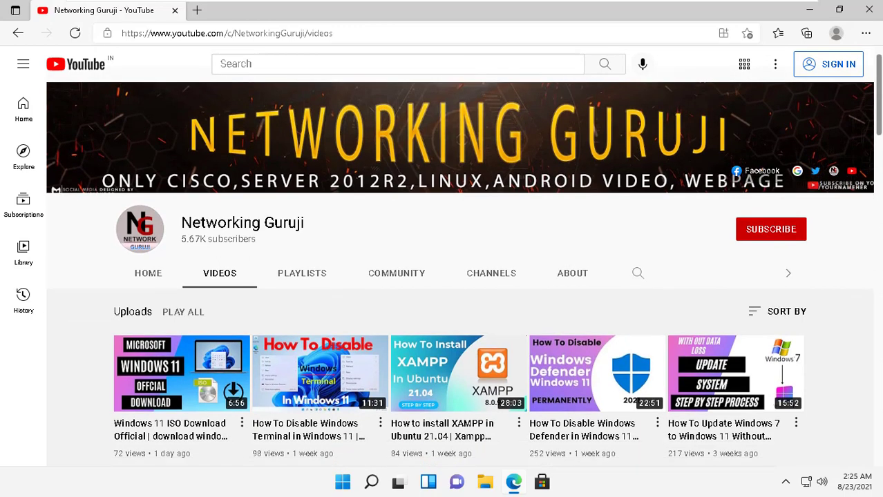
{"action": "scroll", "coordinate": [463, 276], "scroll_direction": "down", "scroll_amount": 3}
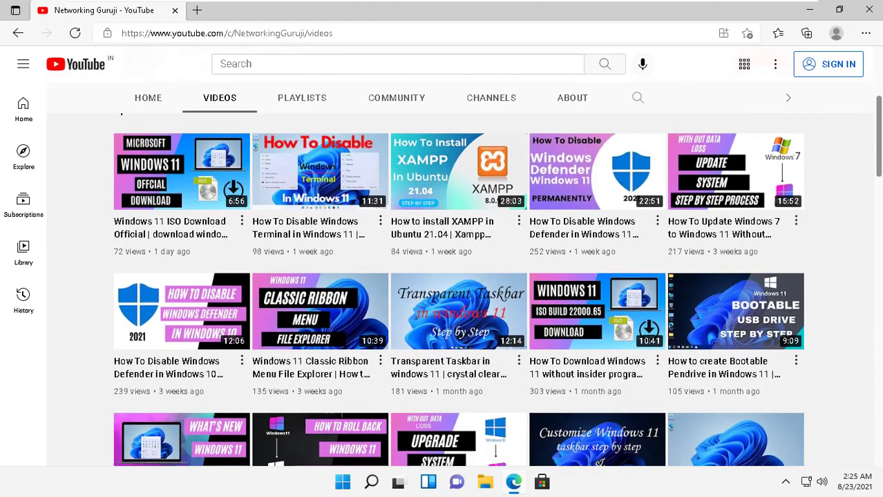
{"action": "scroll", "coordinate": [463, 276], "scroll_direction": "down", "scroll_amount": 1}
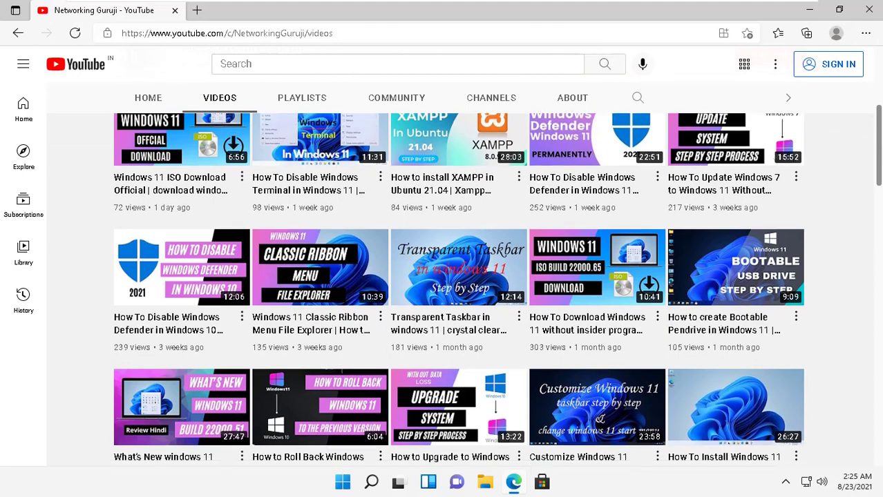
{"action": "scroll", "coordinate": [463, 276], "scroll_direction": "down", "scroll_amount": 2}
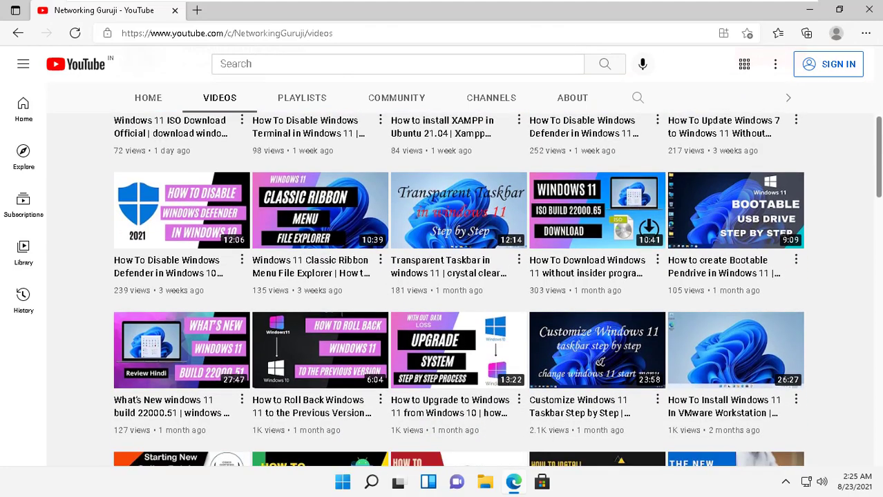
{"action": "scroll", "coordinate": [463, 276], "scroll_direction": "up", "scroll_amount": 4}
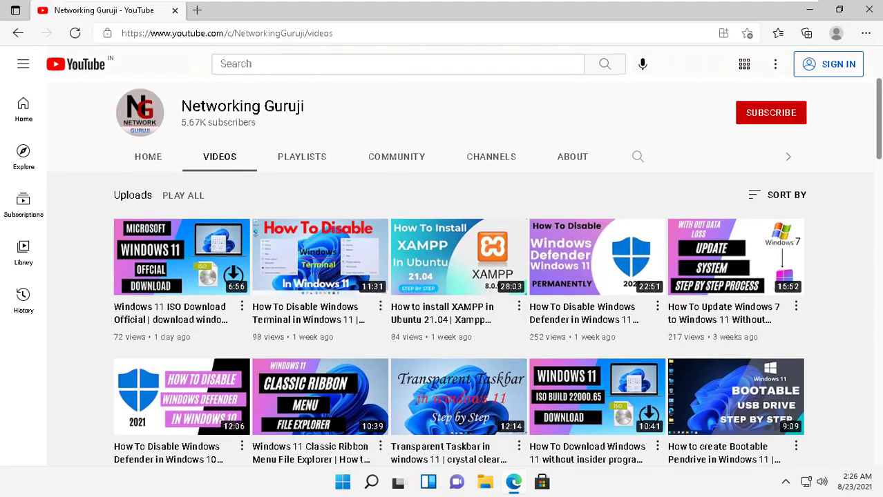